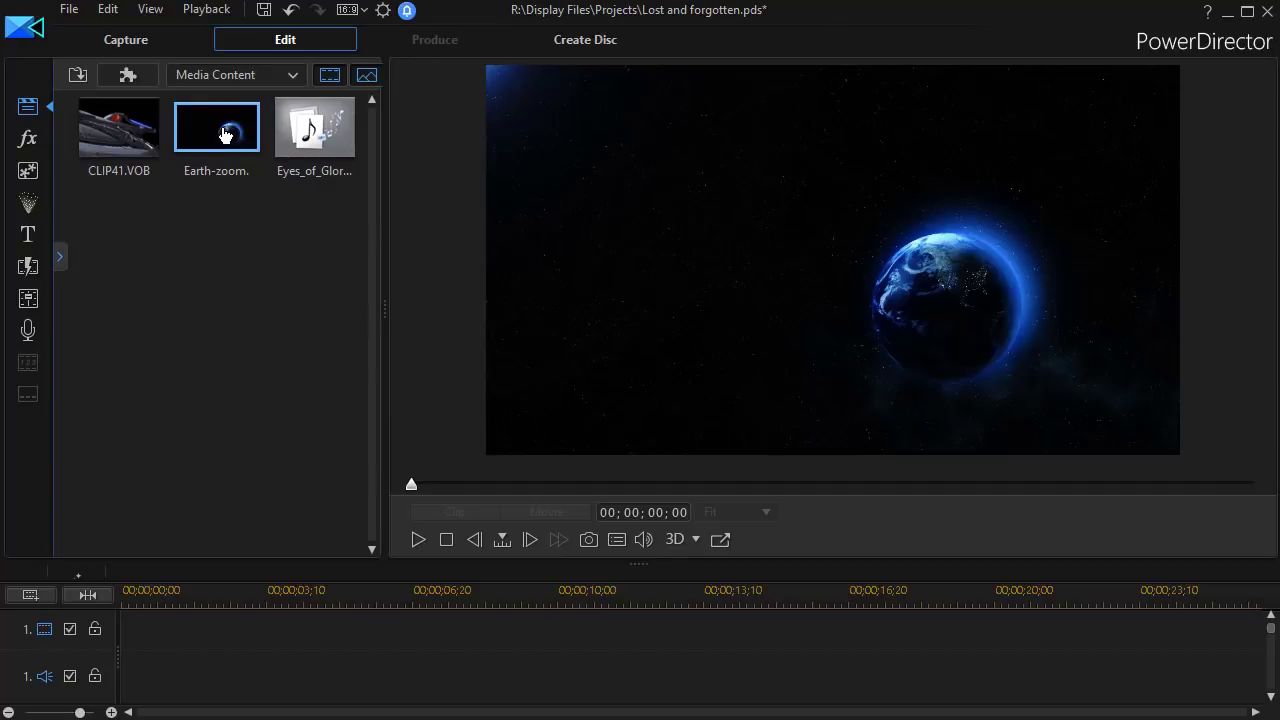
- Place the Earth-zoom video on the timeline, unlink its audio and delete the audio clip
left_click_drag(228, 133, 102, 646)
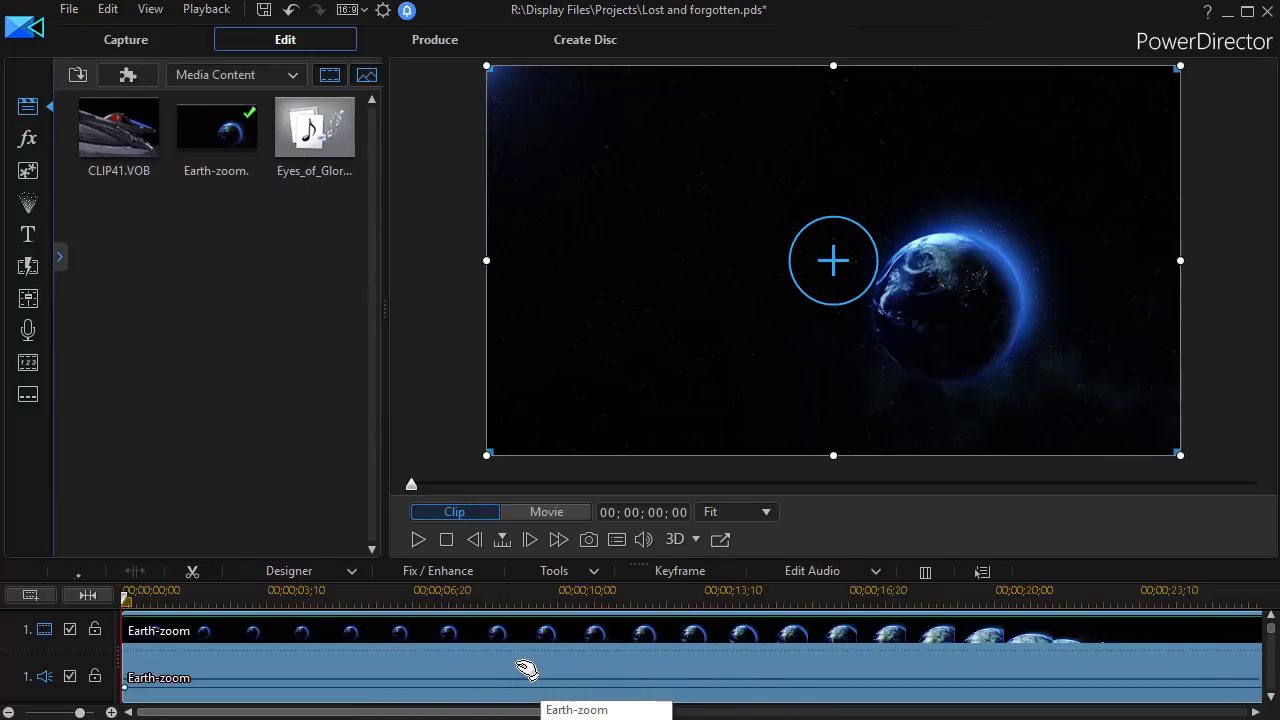
right_click(520, 667)
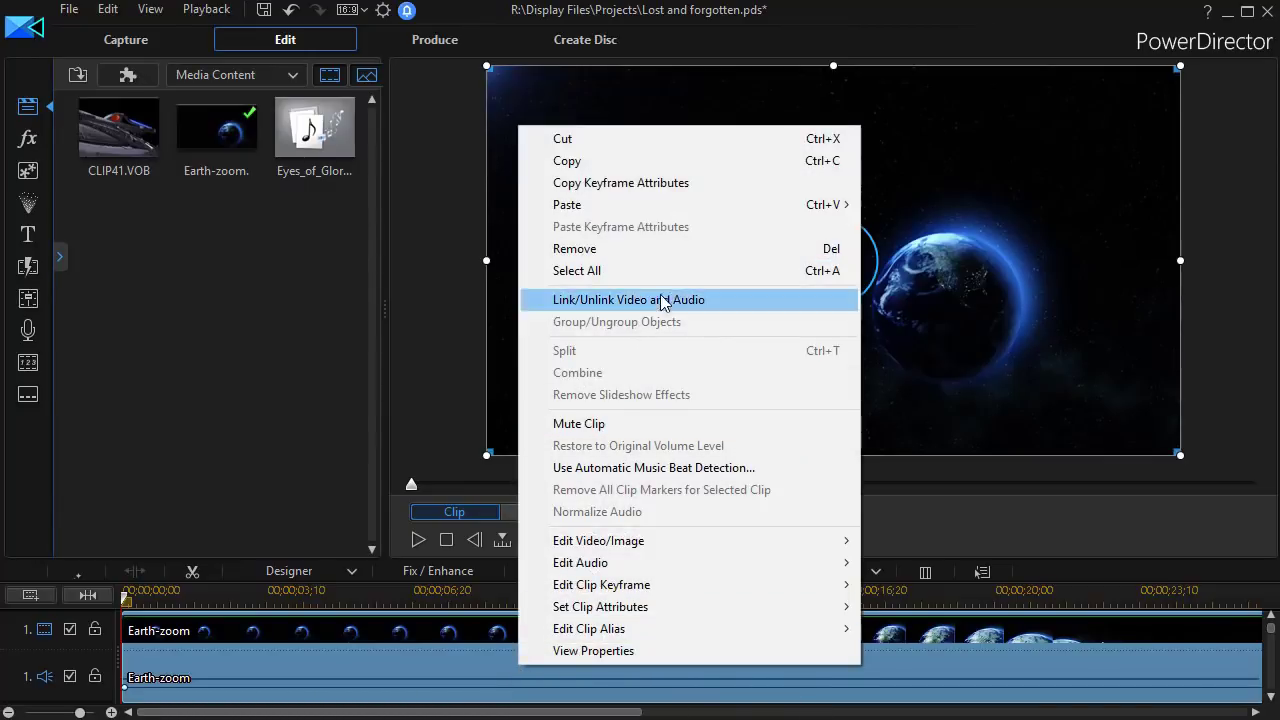
left_click(712, 300)
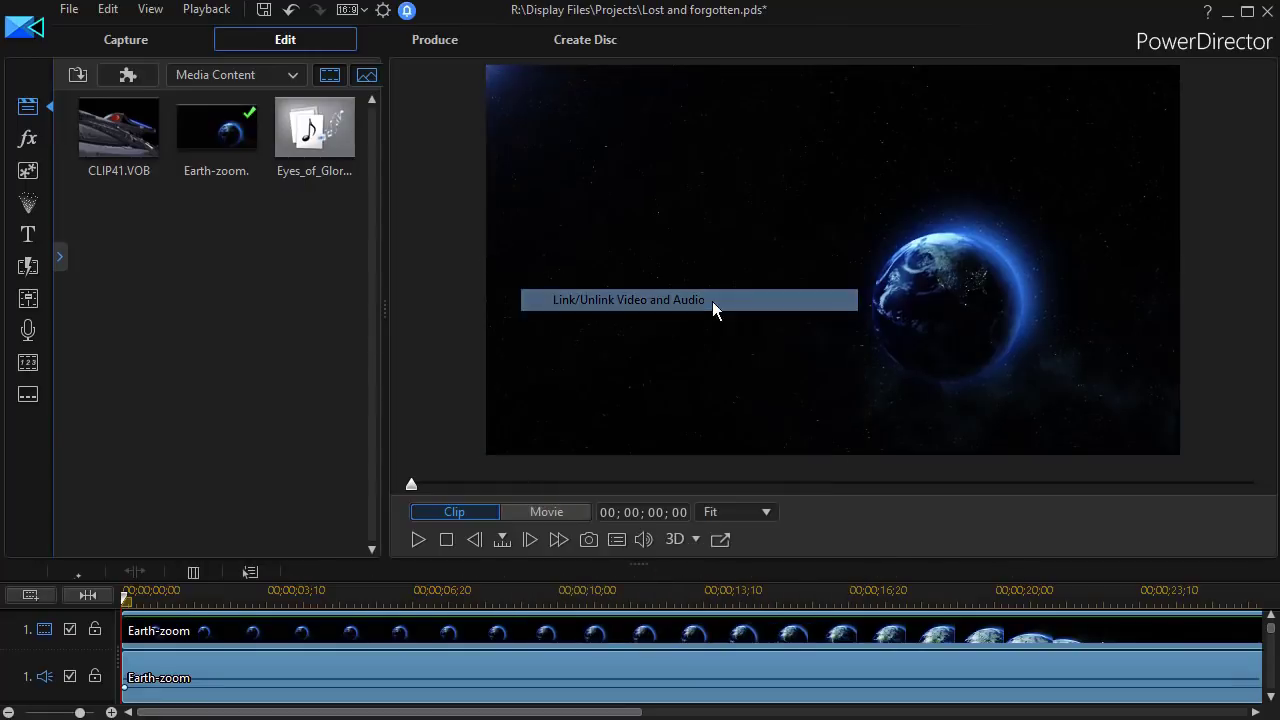
left_click(601, 673)
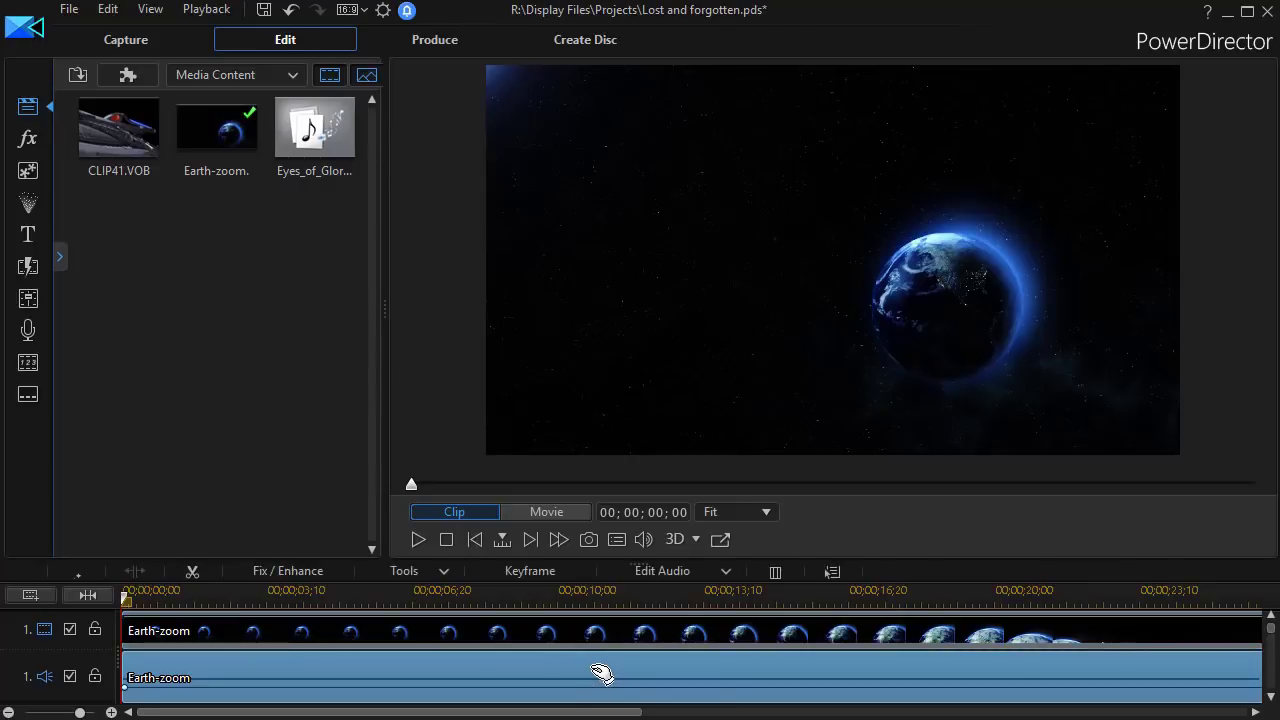
key("Delete")
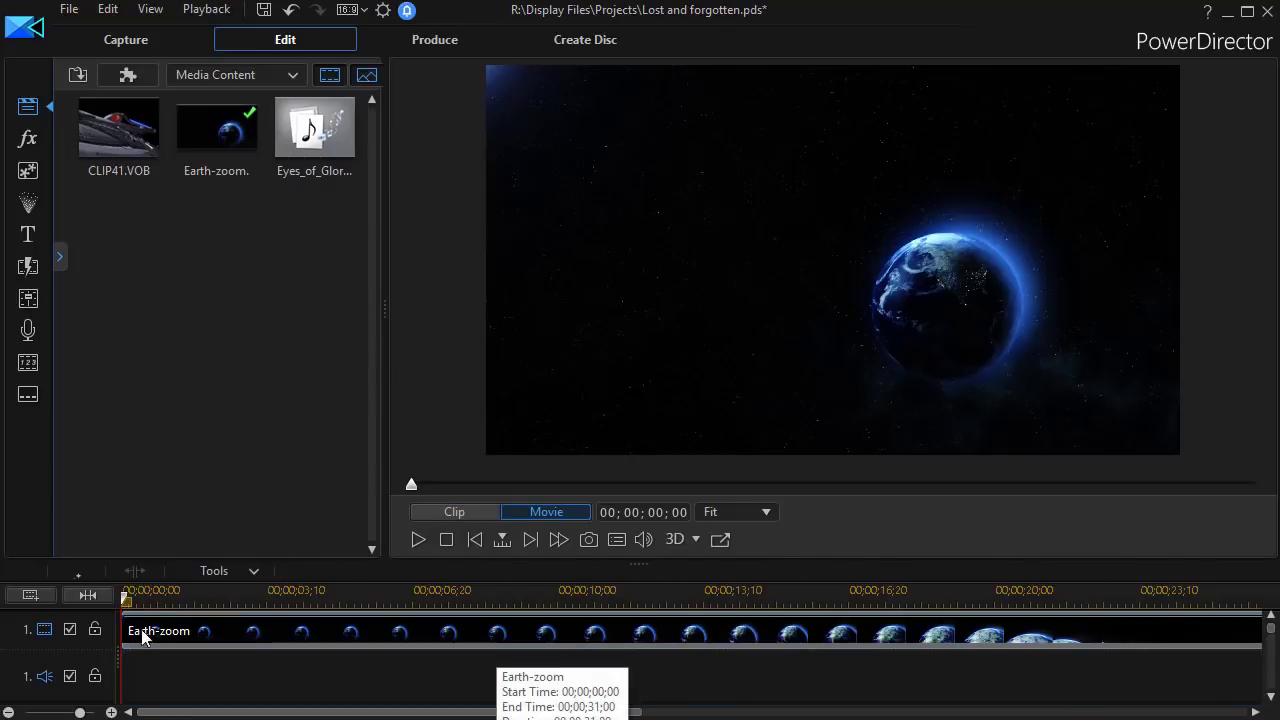
- Enable the Video Speed power tool on the Earth-zoom clip and open its Speed Adjustment window
left_click_drag(612, 595, 440, 588)
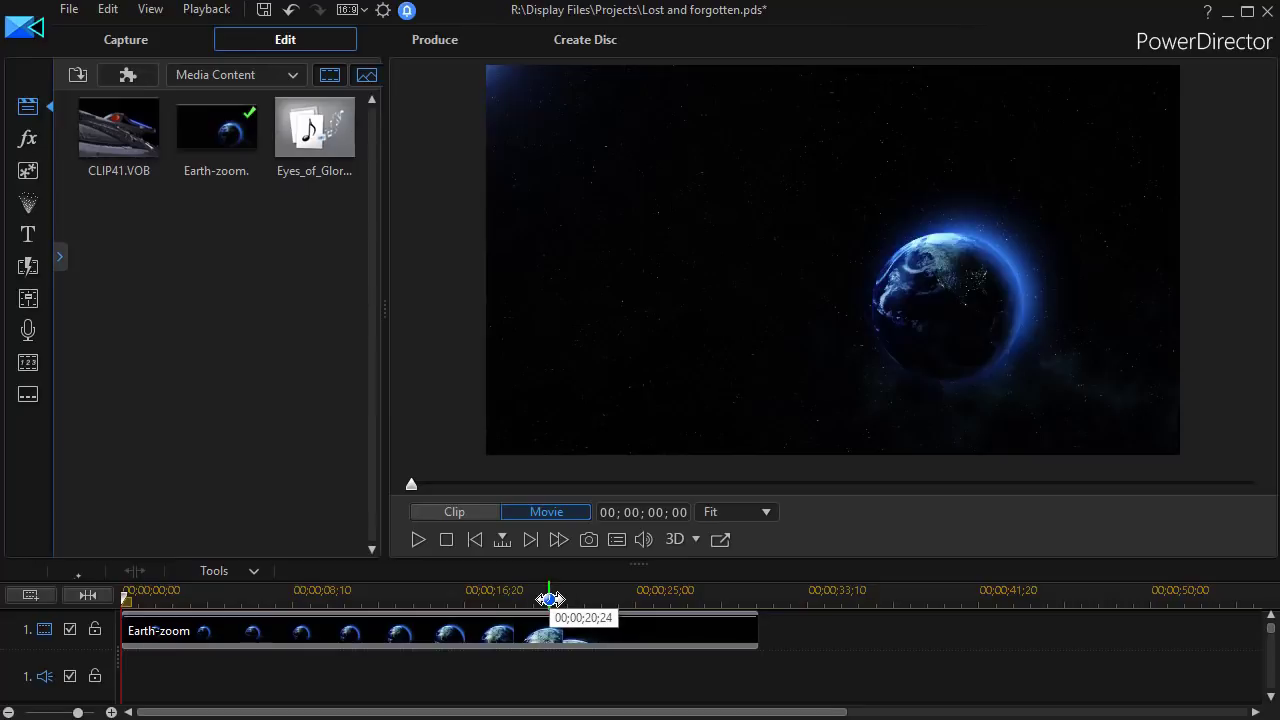
left_click(500, 643)
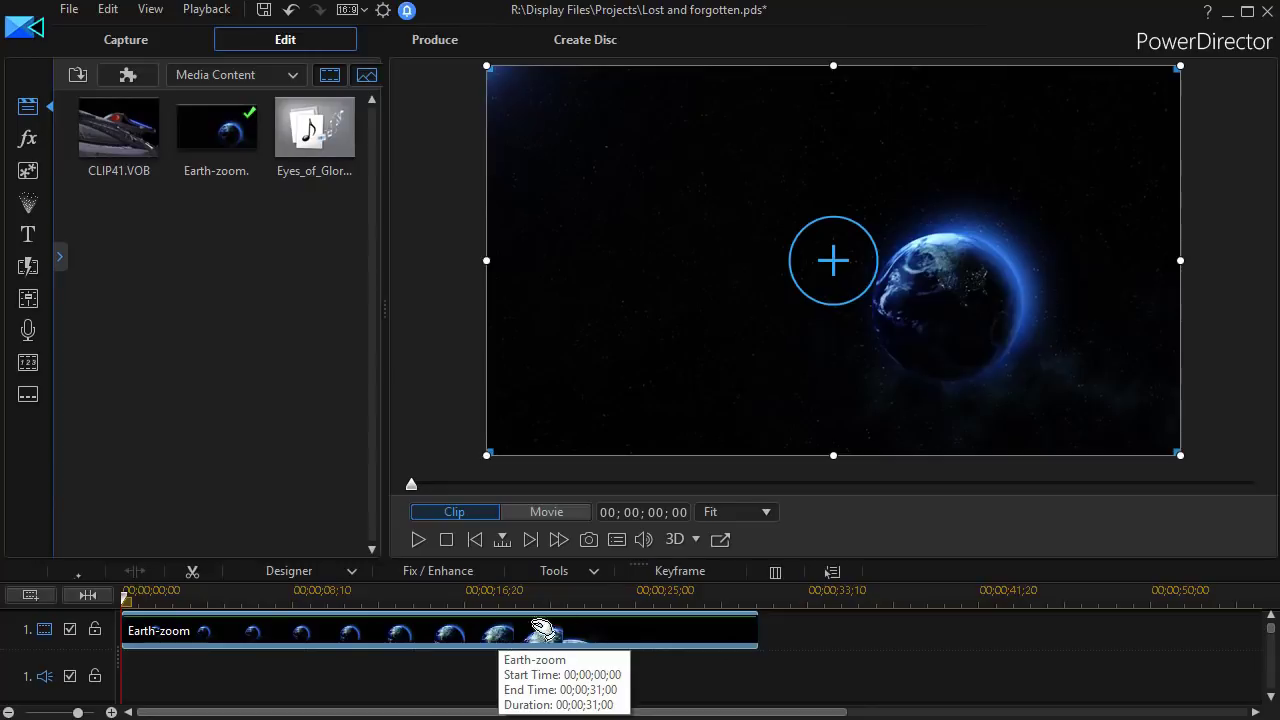
left_click(593, 574)
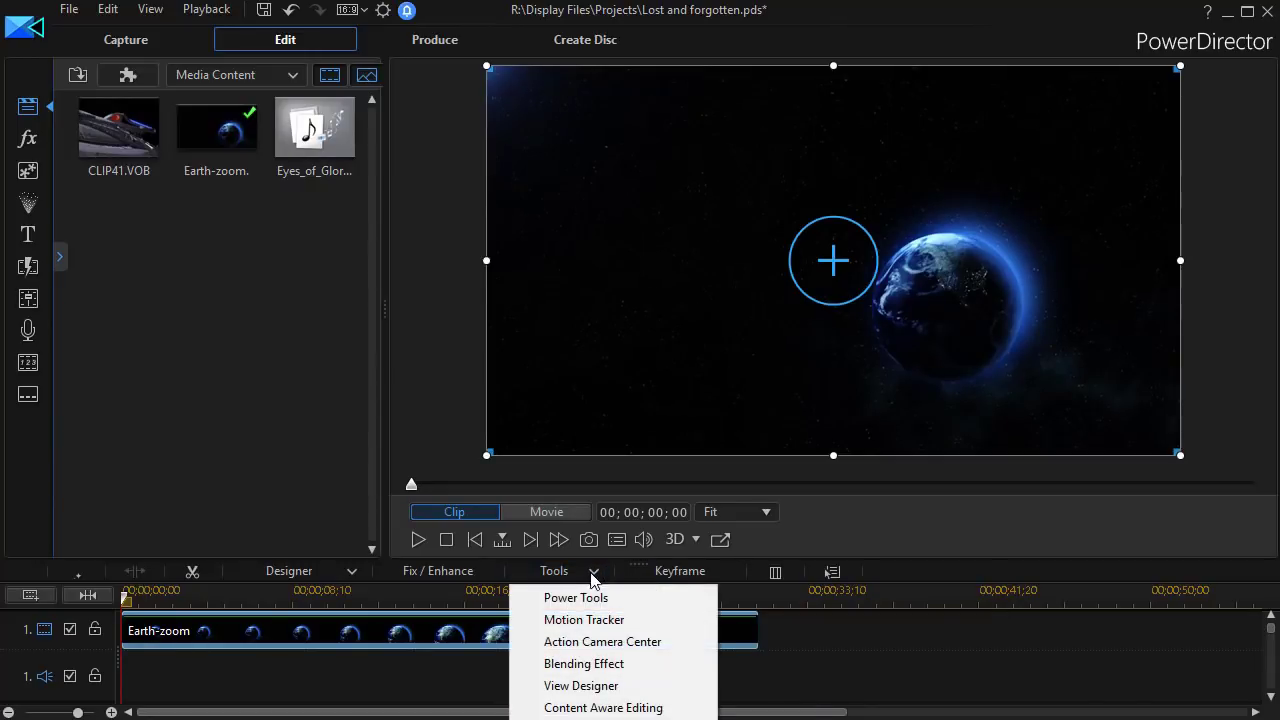
left_click(591, 598)
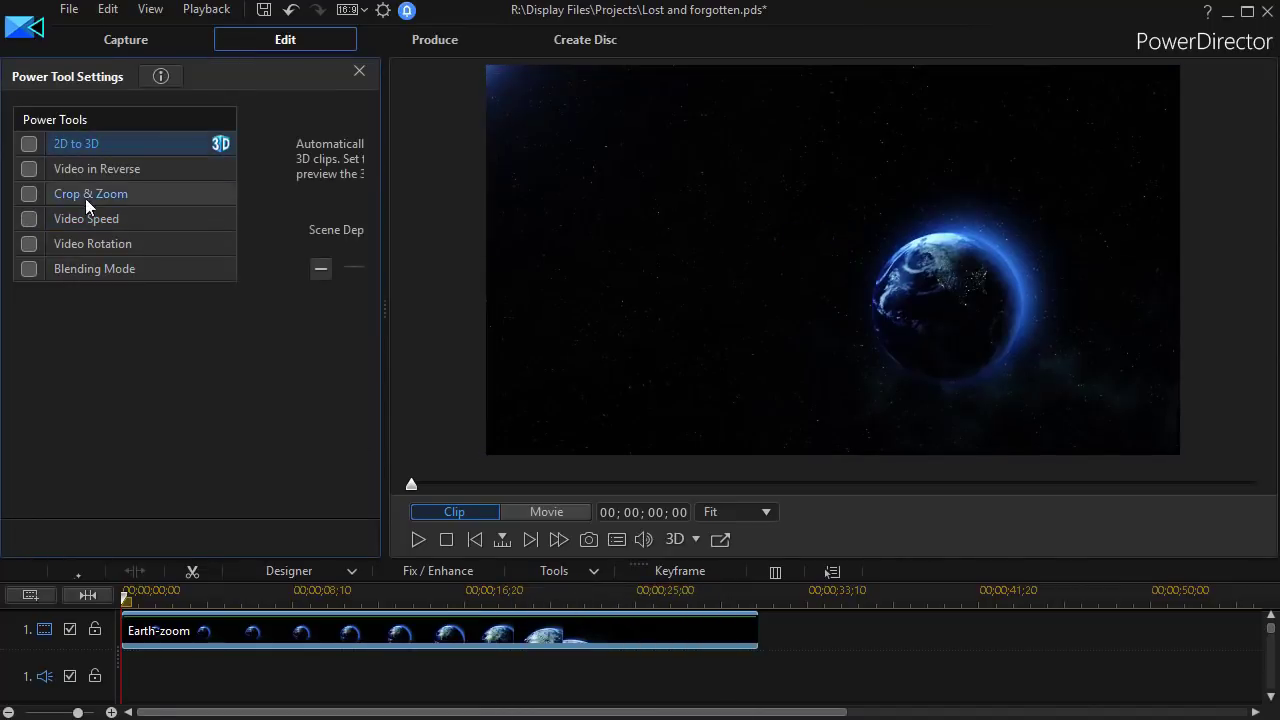
left_click(31, 218)
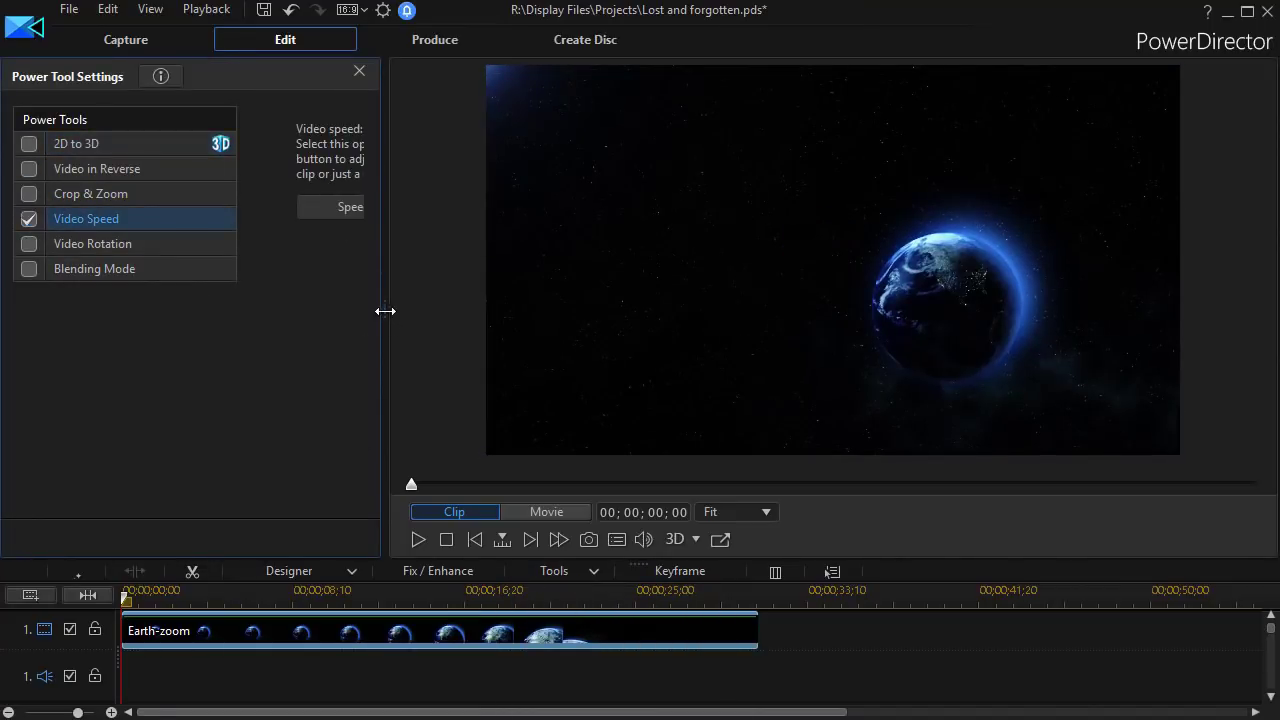
left_click_drag(385, 311, 472, 311)
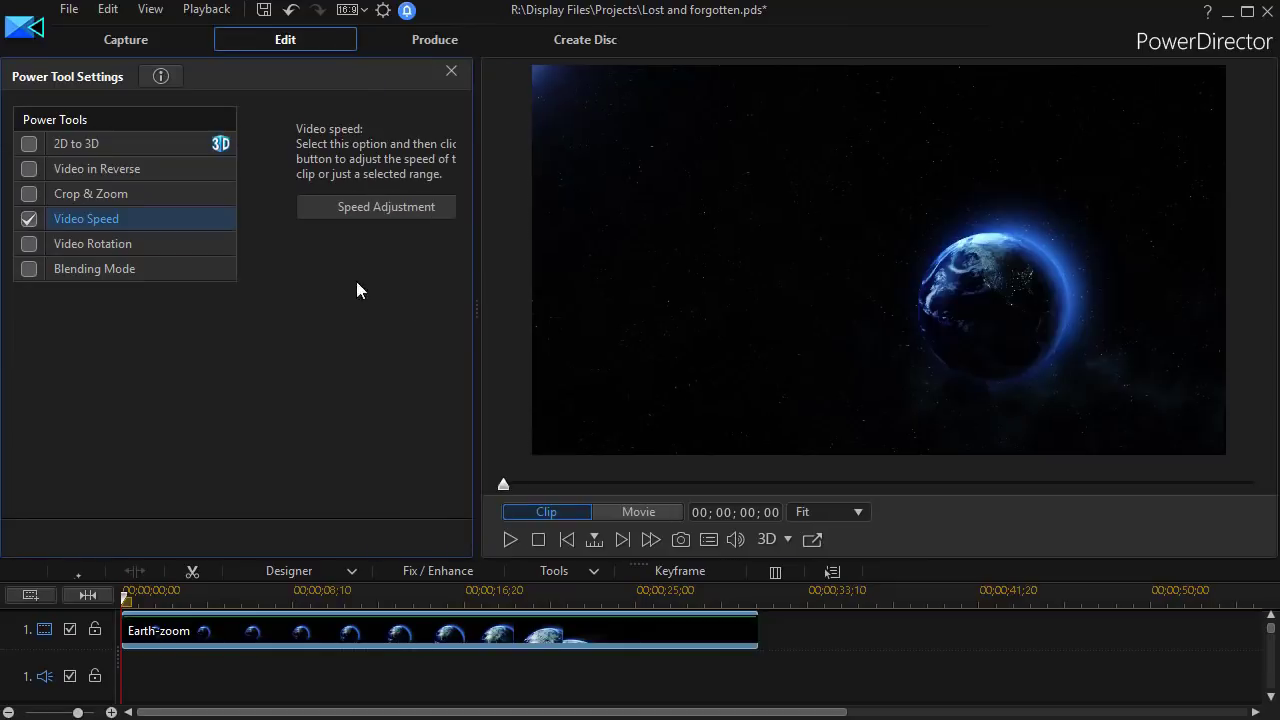
left_click(385, 206)
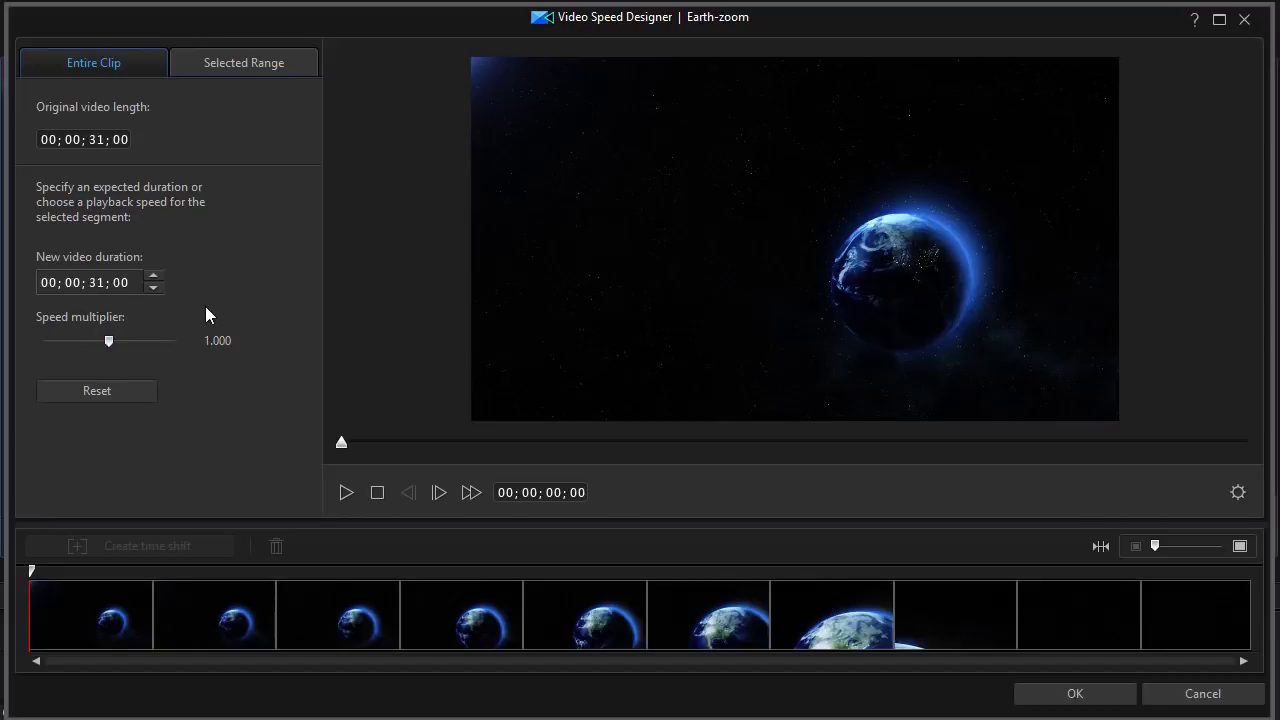
- Slow the Earth-zoom clip to a 0.740 speed multiplier, edit its new duration and apply
left_click_drag(108, 341, 75, 347)
left_click(102, 283)
type("00; 01; 00")
left_click(122, 282)
left_click(1078, 698)
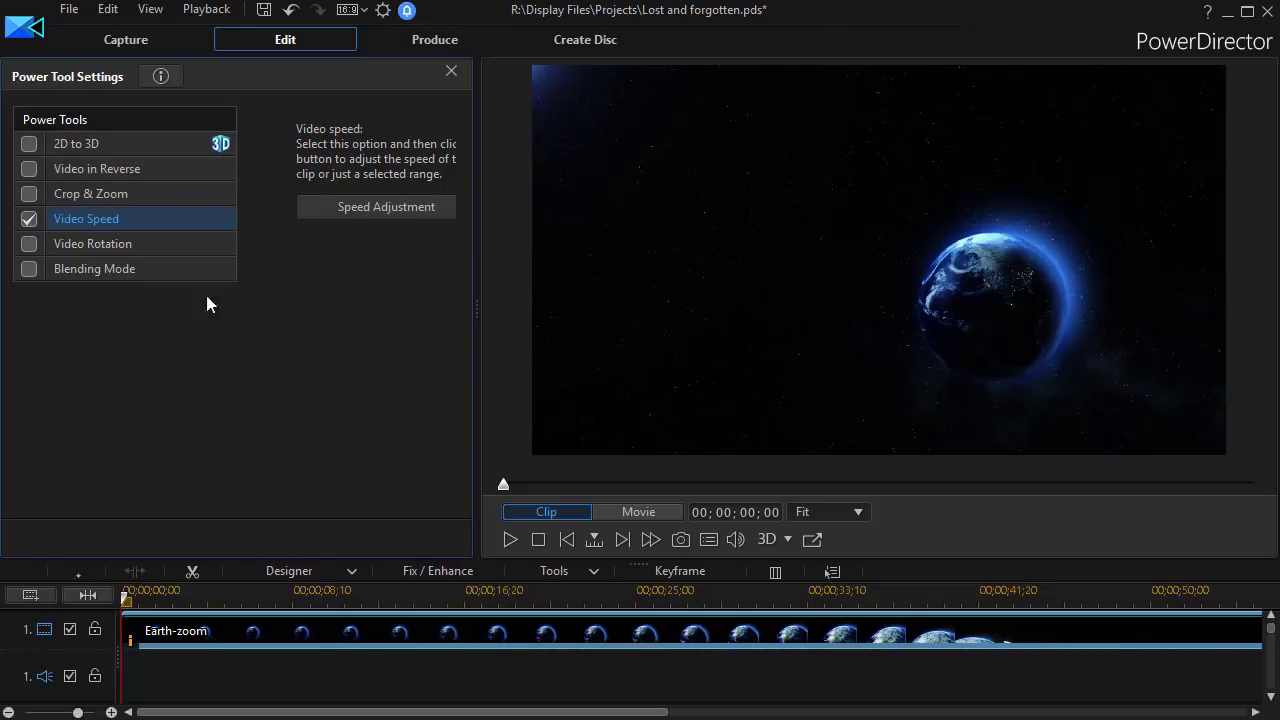
left_click(451, 72)
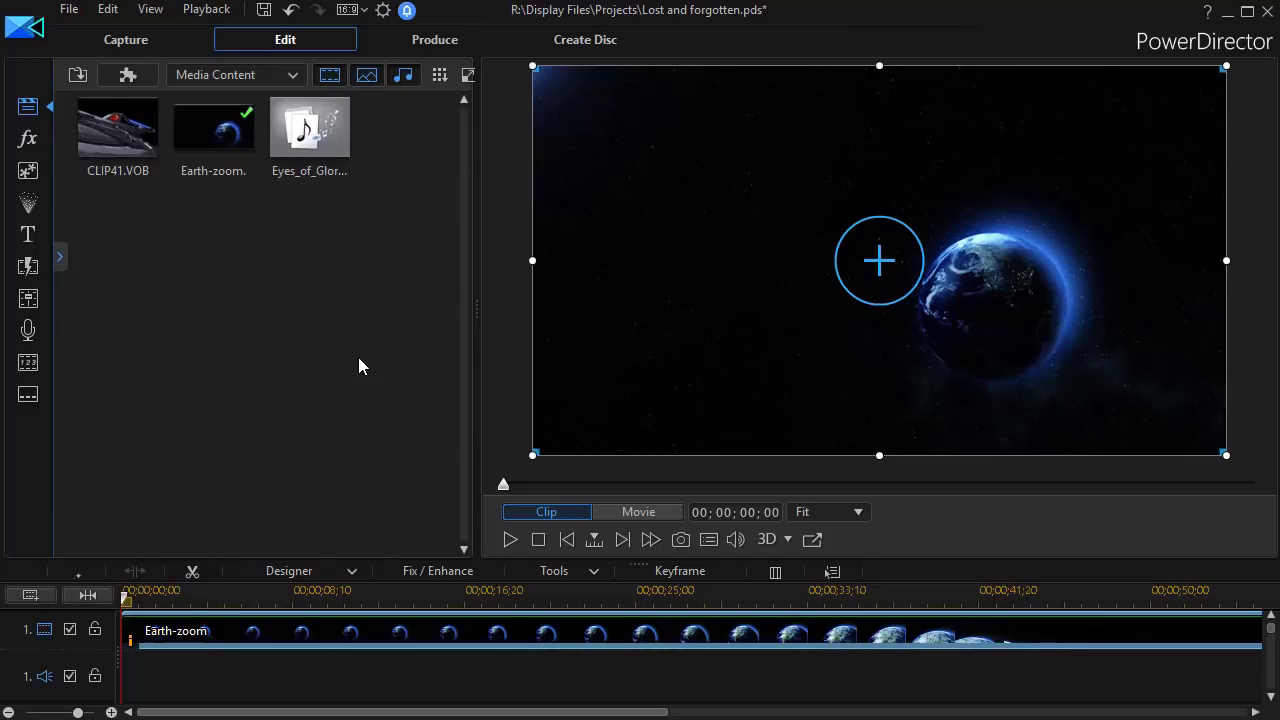
- Lay the Eyes_of_Glory music on the audio track beneath the Earth-zoom video
left_click(318, 132)
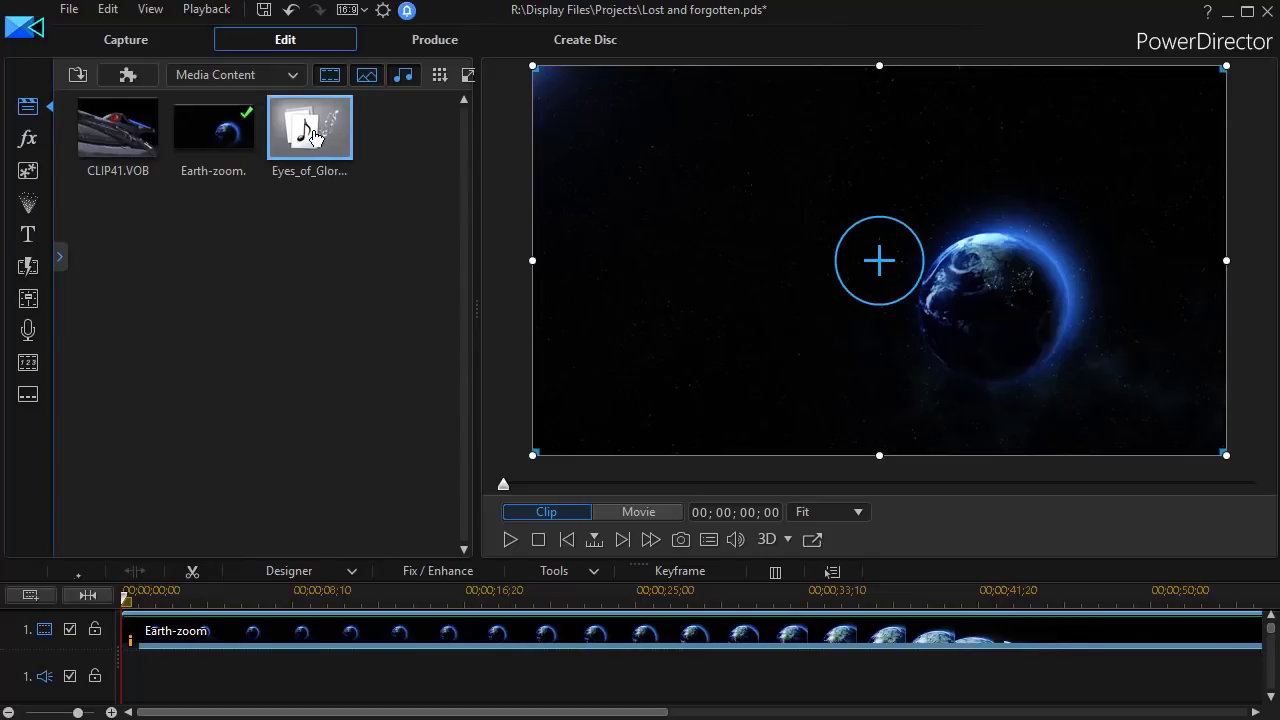
left_click_drag(314, 127, 130, 676)
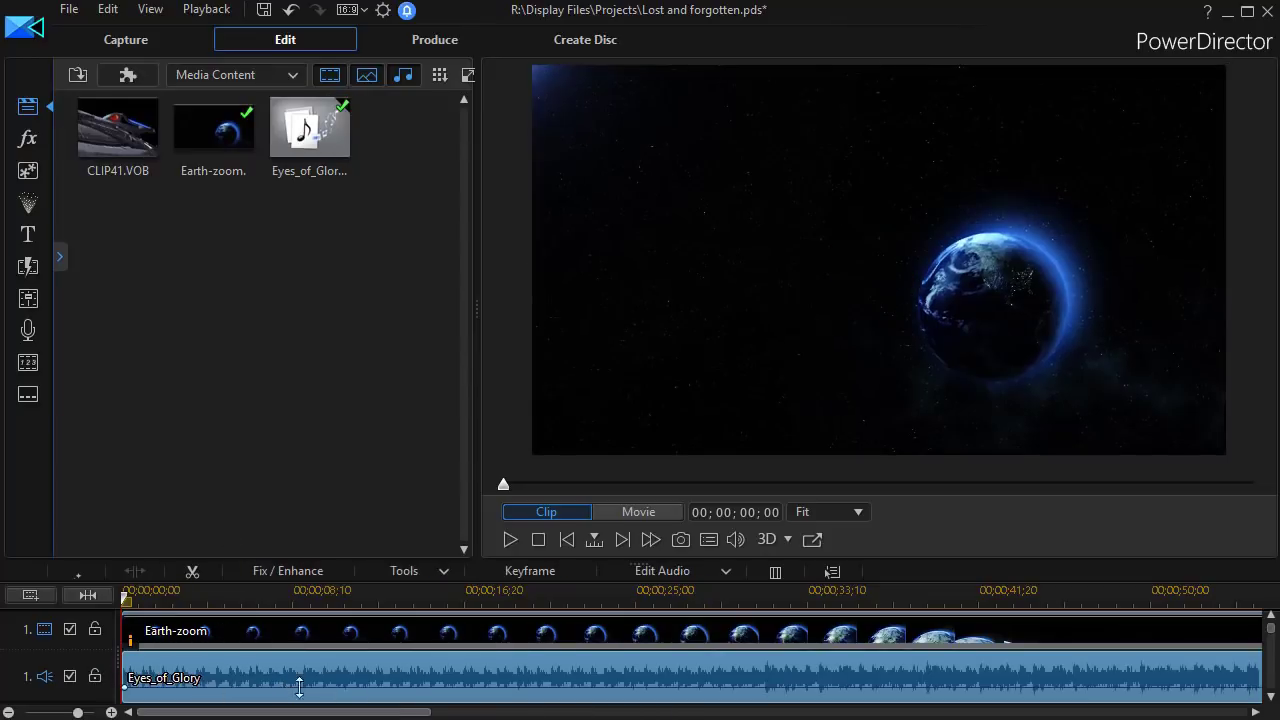
left_click(88, 596)
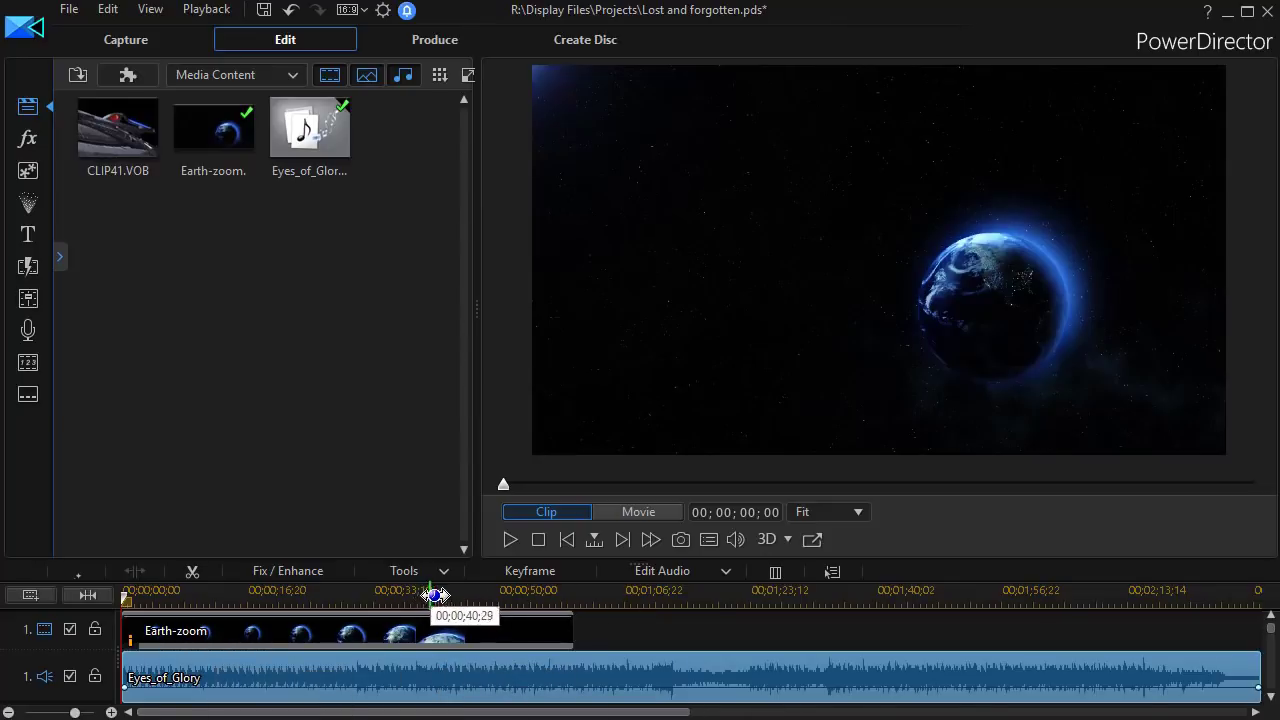
left_click_drag(435, 596, 894, 614)
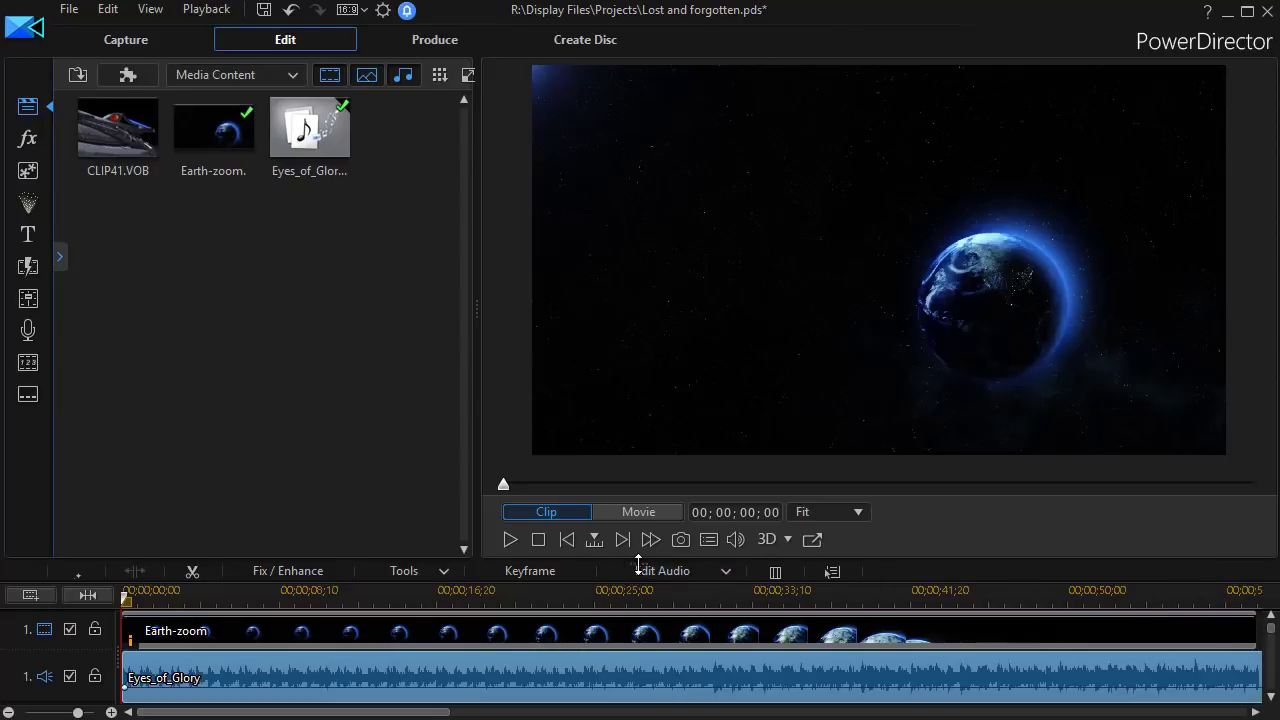
left_click_drag(637, 563, 630, 453)
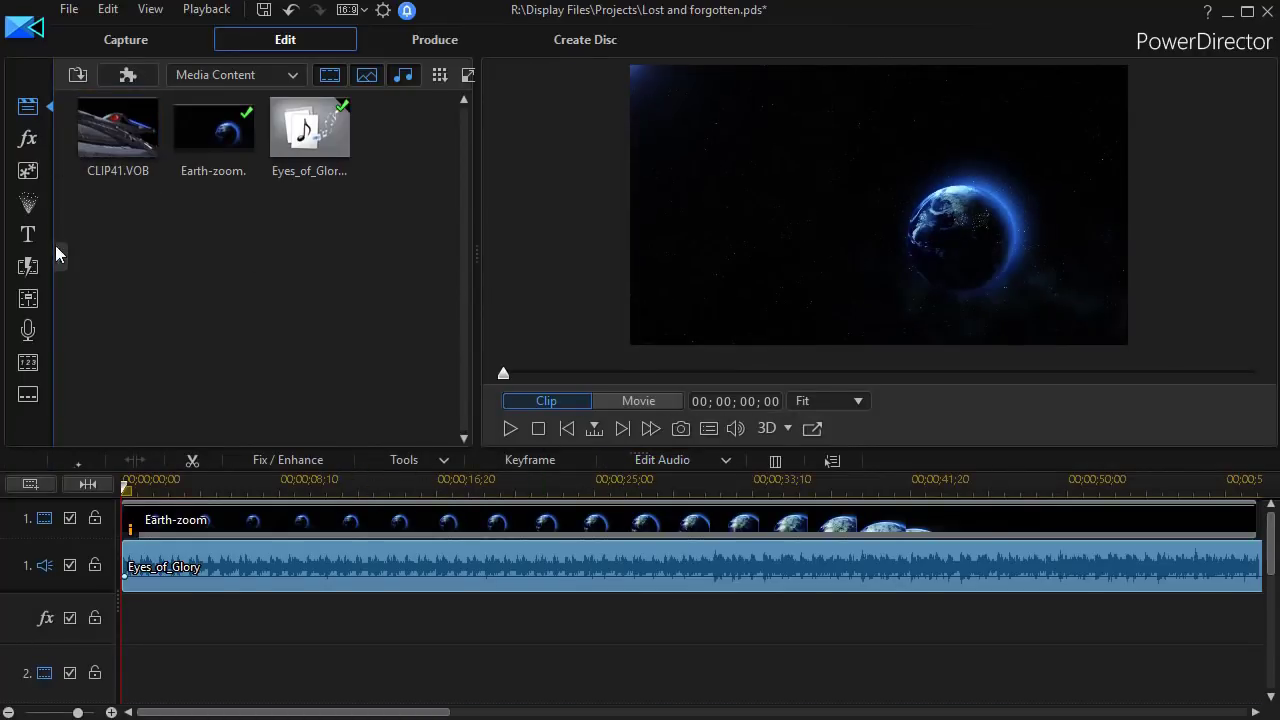
- Add the Default title template to track 2 and open the My Title clip for editing
left_click(27, 236)
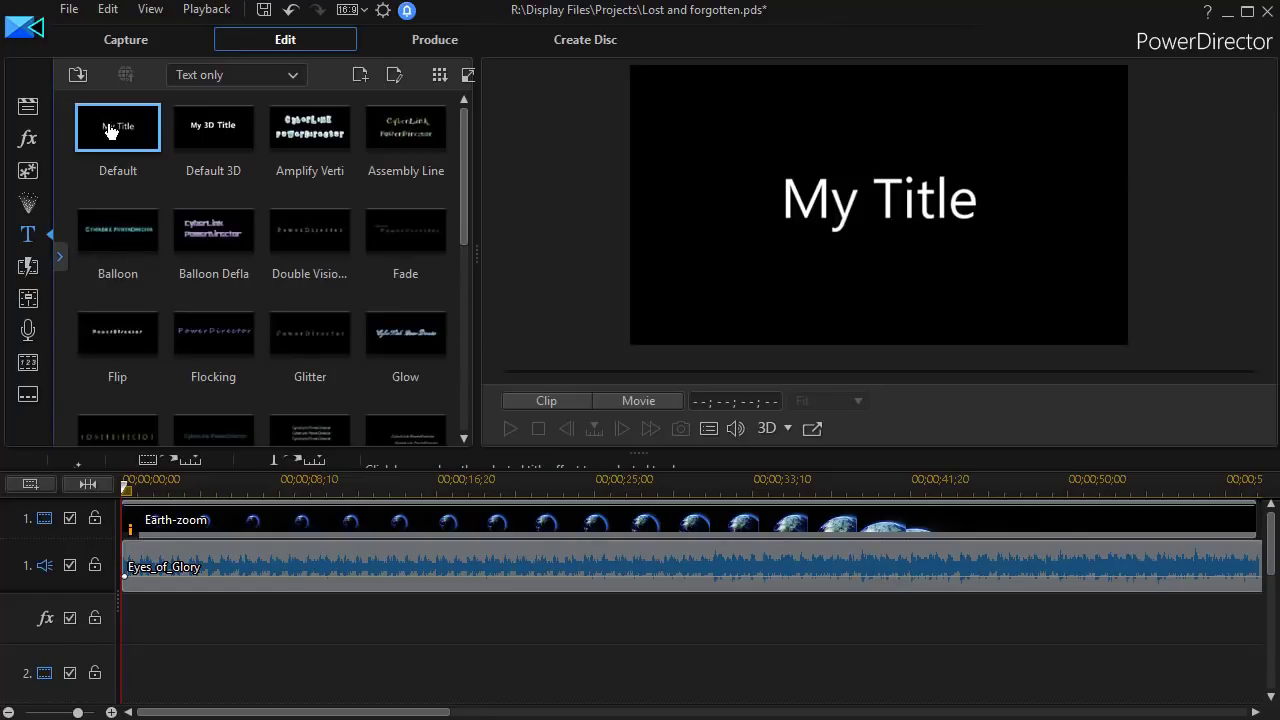
left_click_drag(114, 130, 121, 662)
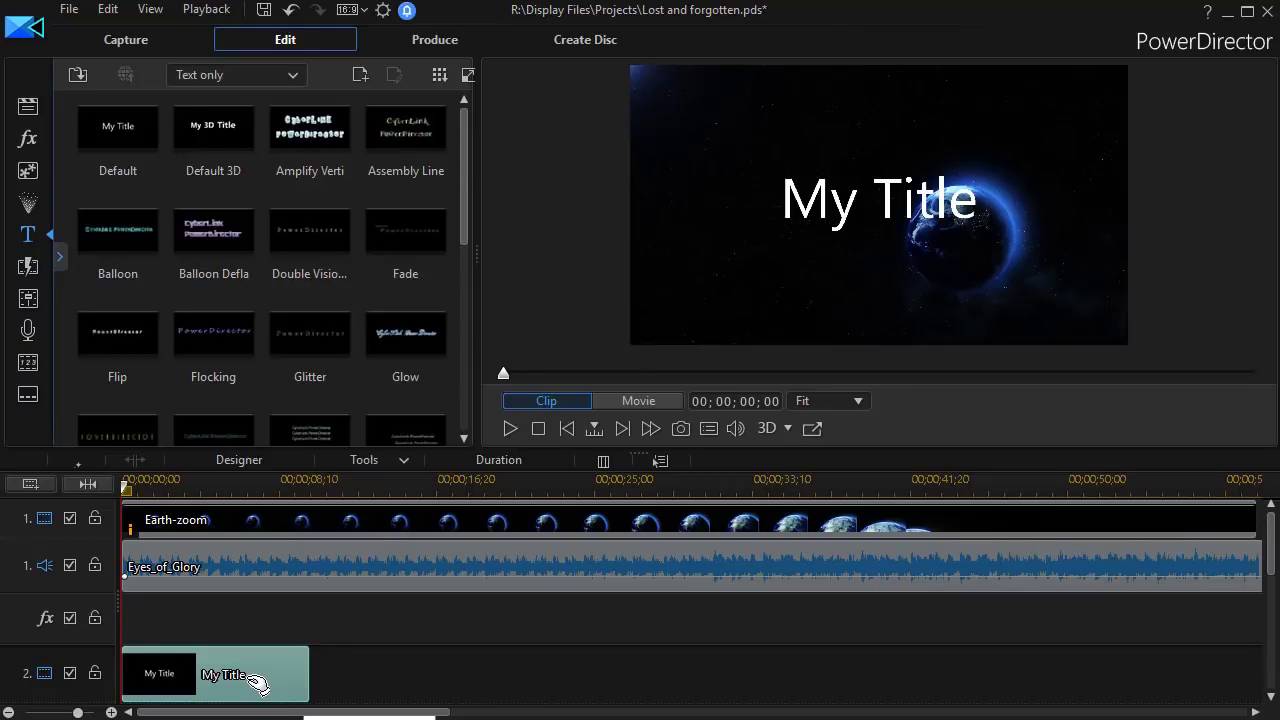
scroll(258, 683, "down", 1)
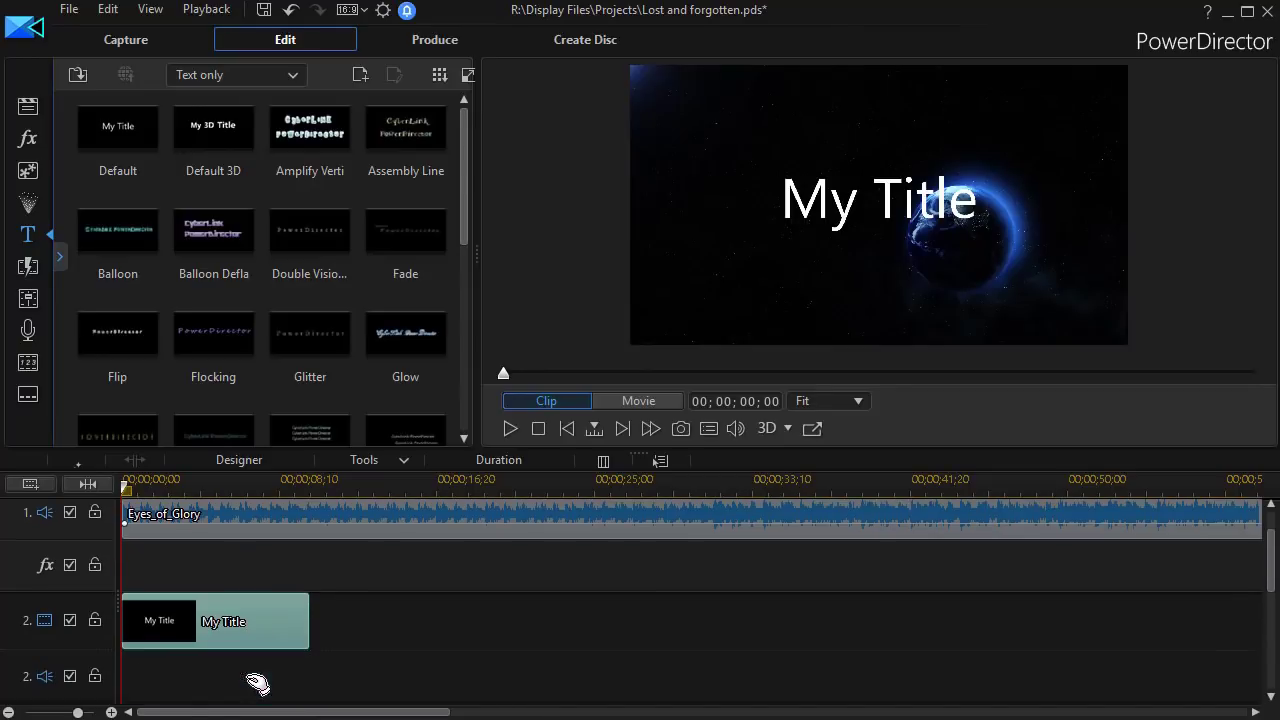
double_click(241, 628)
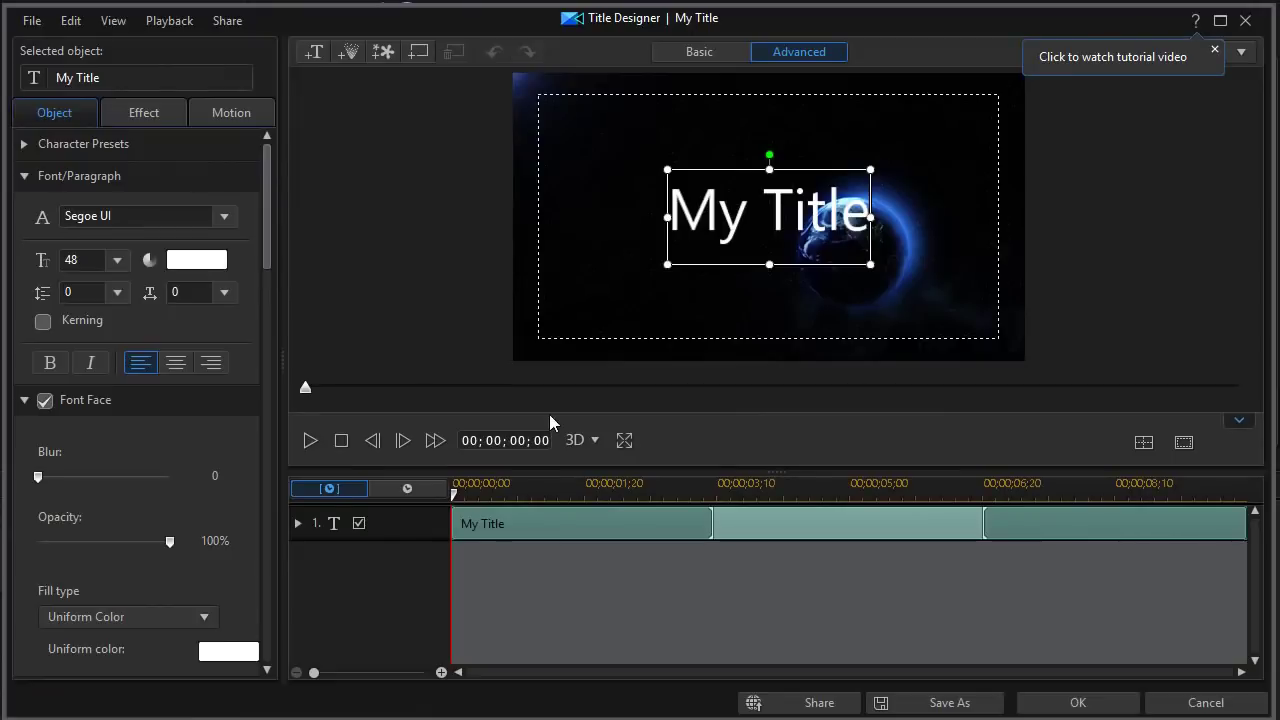
- Set the title text font to Adobe Caslon Pro Bold at size 28
left_click(679, 208)
left_click_drag(674, 207, 909, 240)
left_click(87, 215)
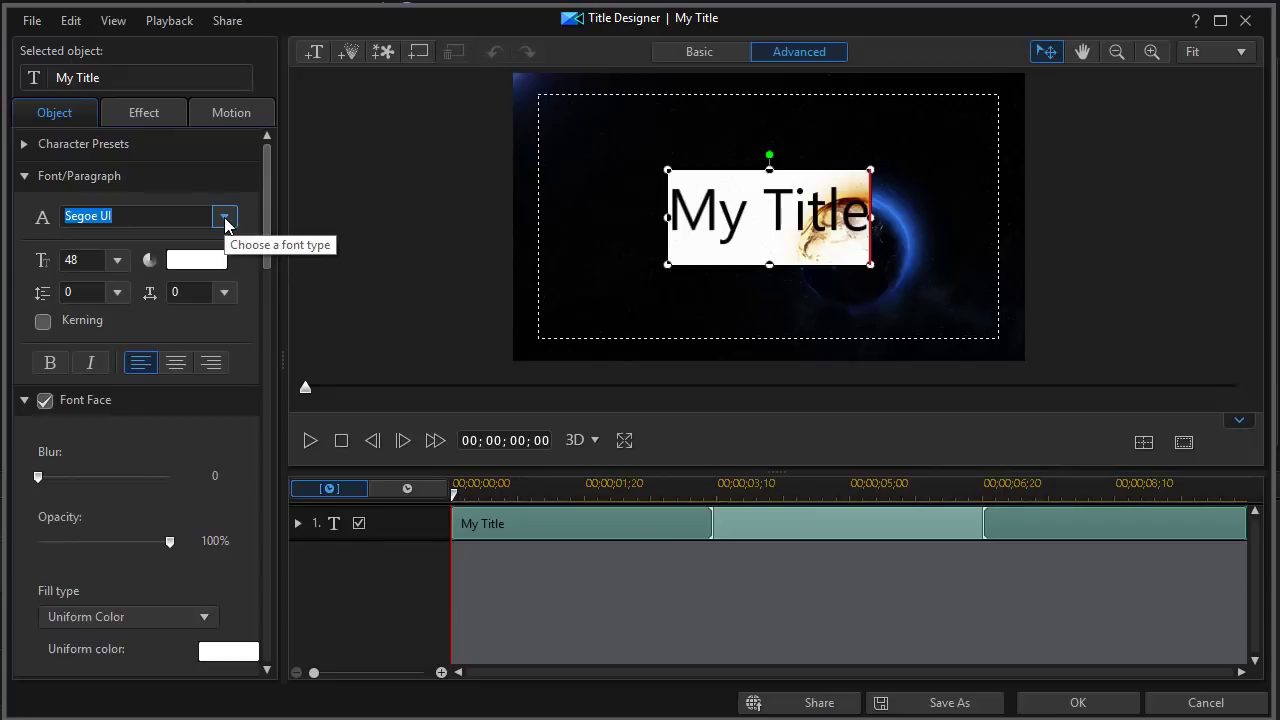
type("Adobe ")
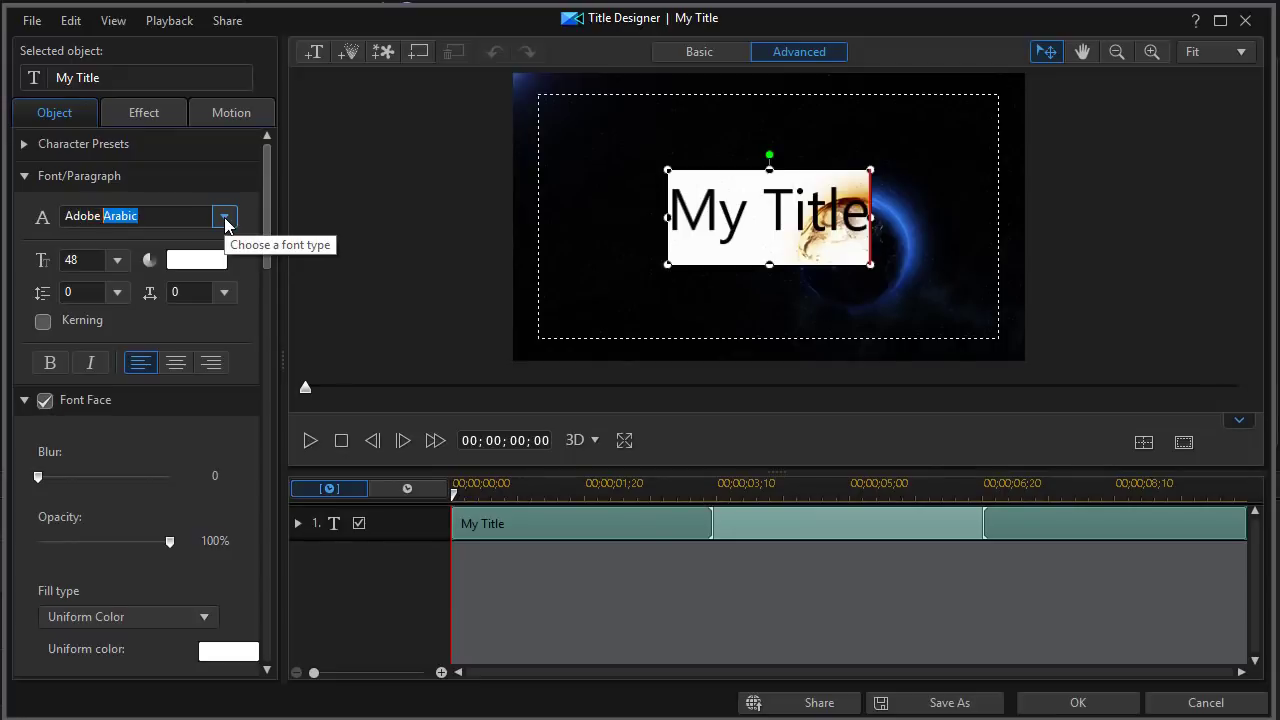
type("Caslon Pro")
left_click(225, 218)
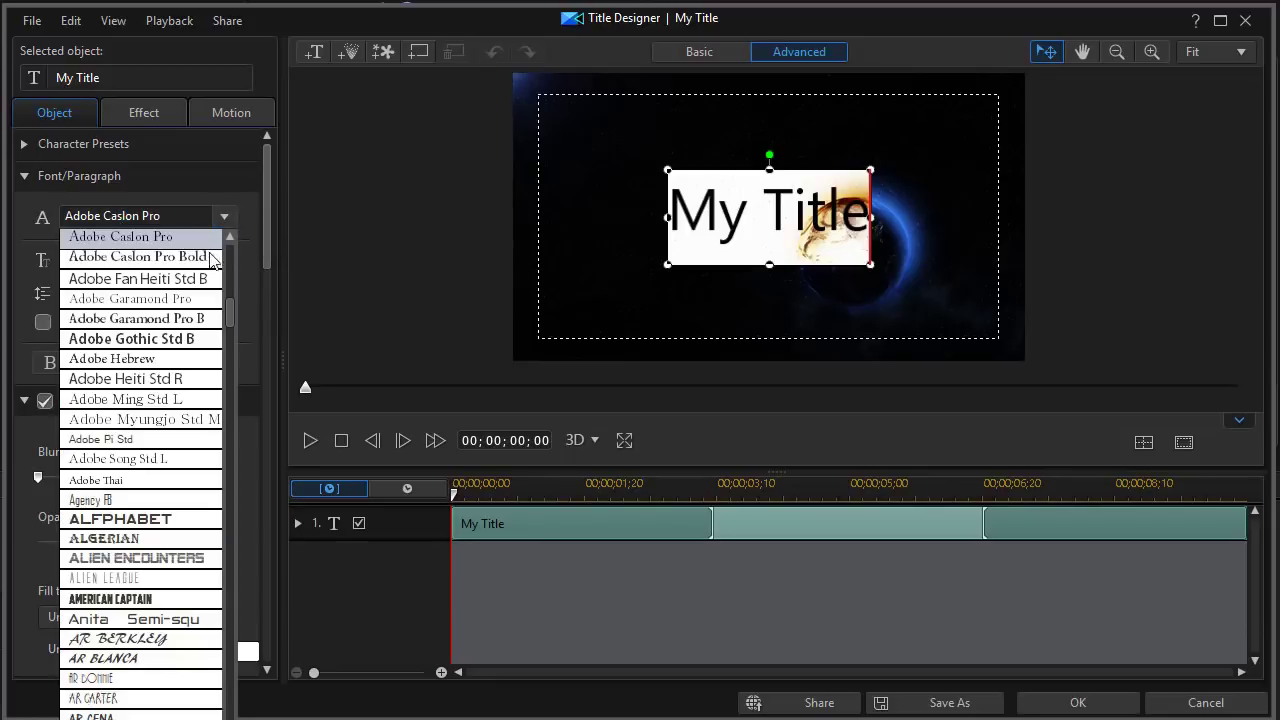
left_click(199, 260)
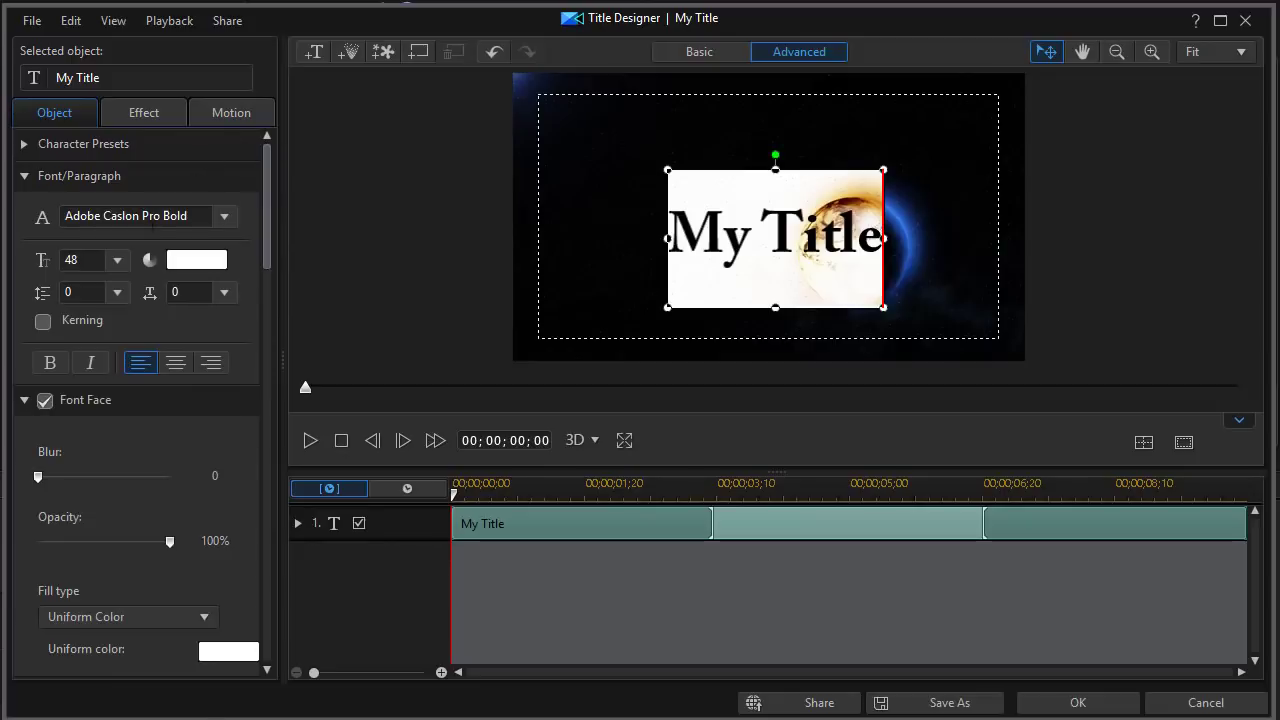
left_click(118, 262)
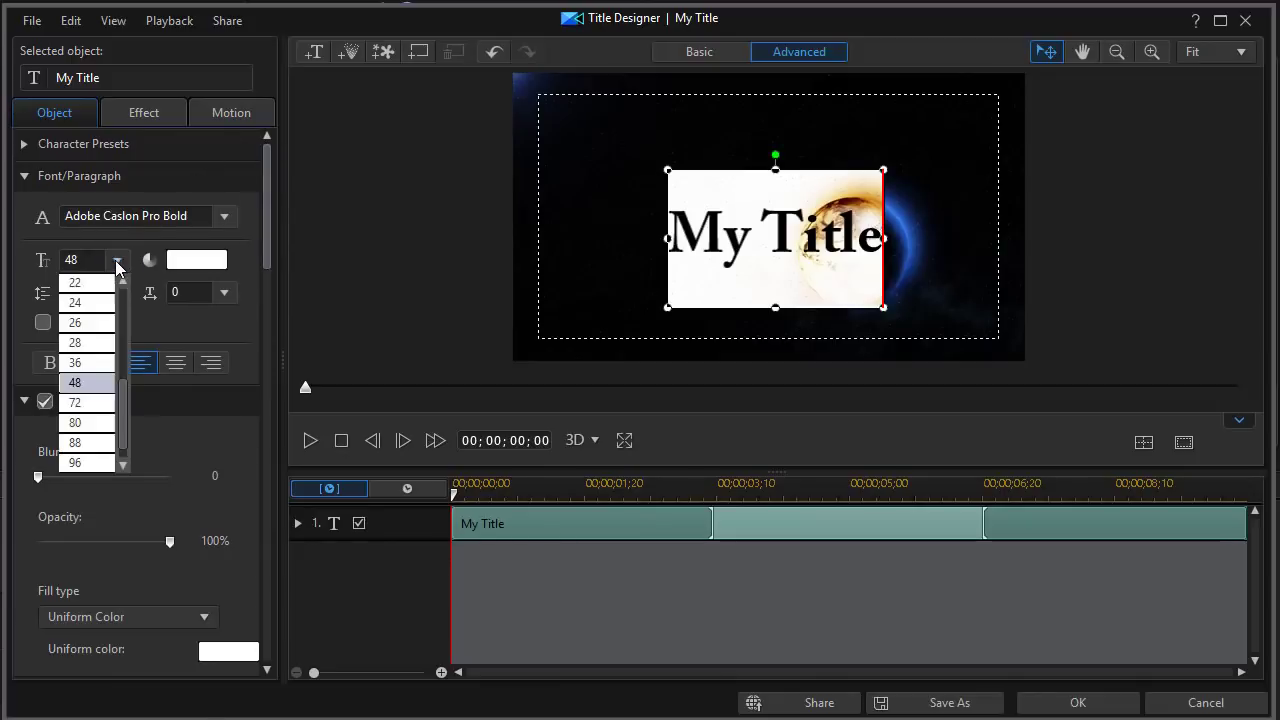
left_click(87, 342)
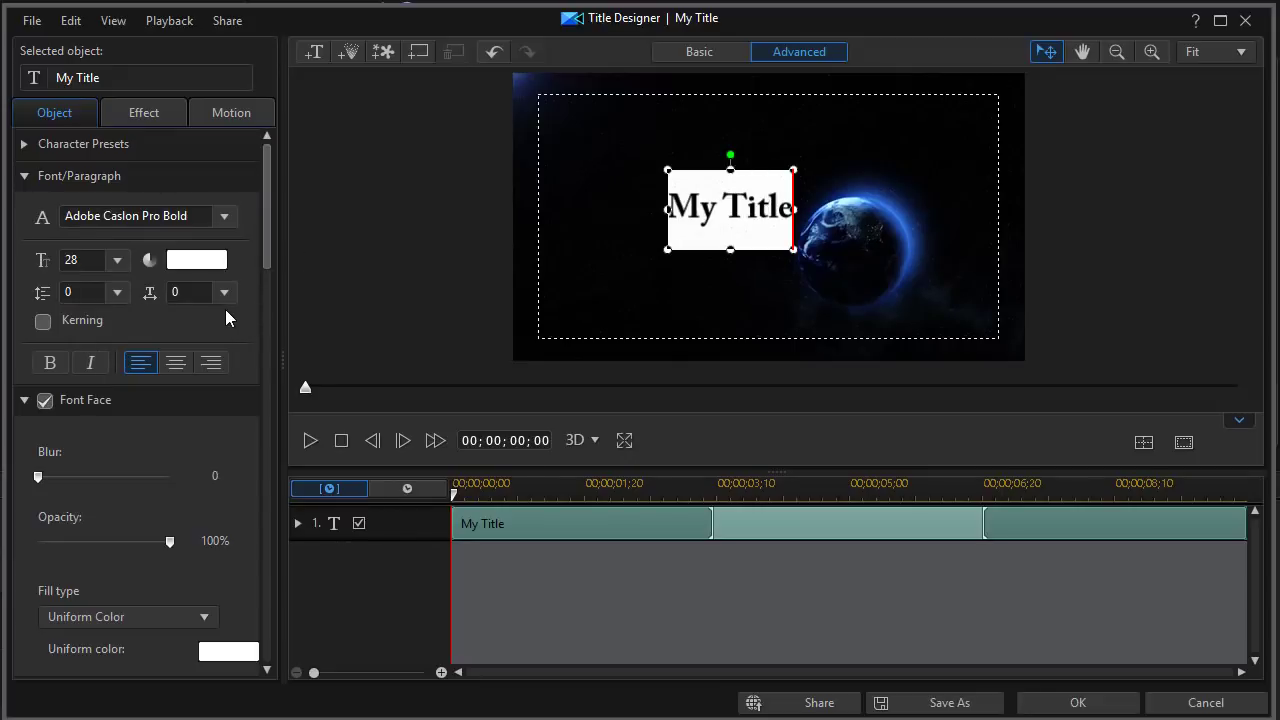
- Replace the placeholder with the actor's full name and select all the text
type("Will")
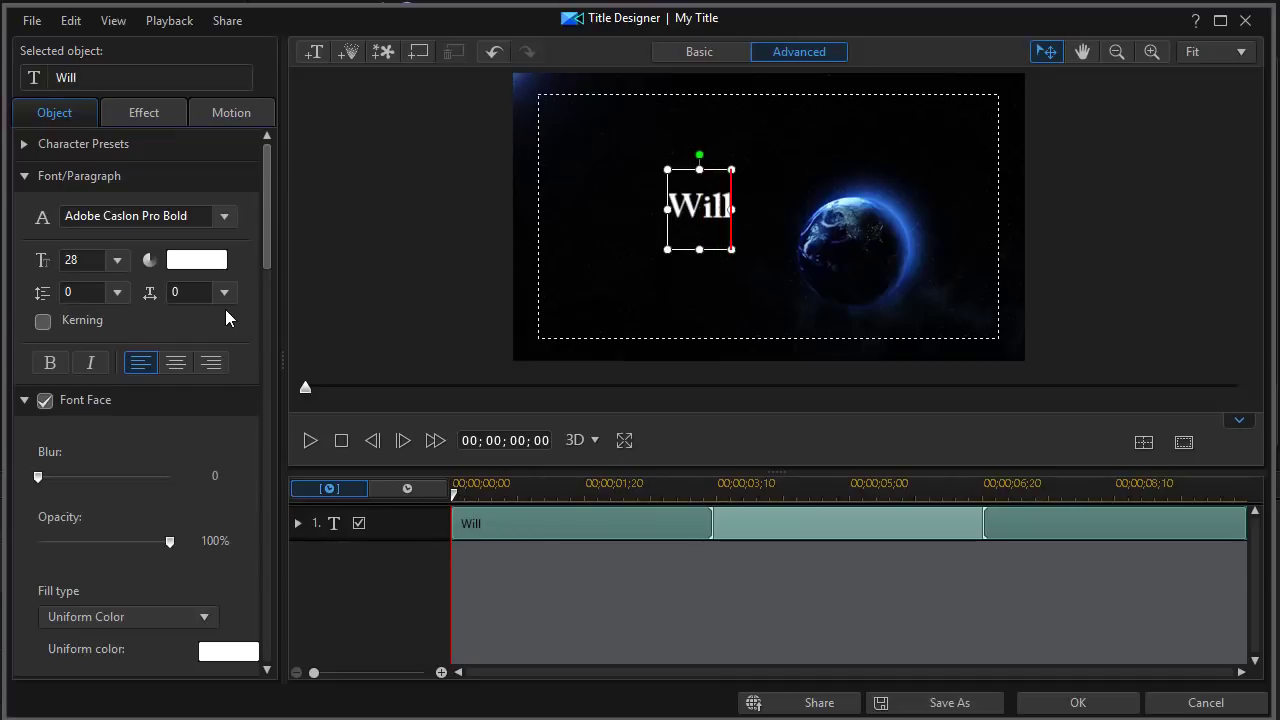
type(" Smith")
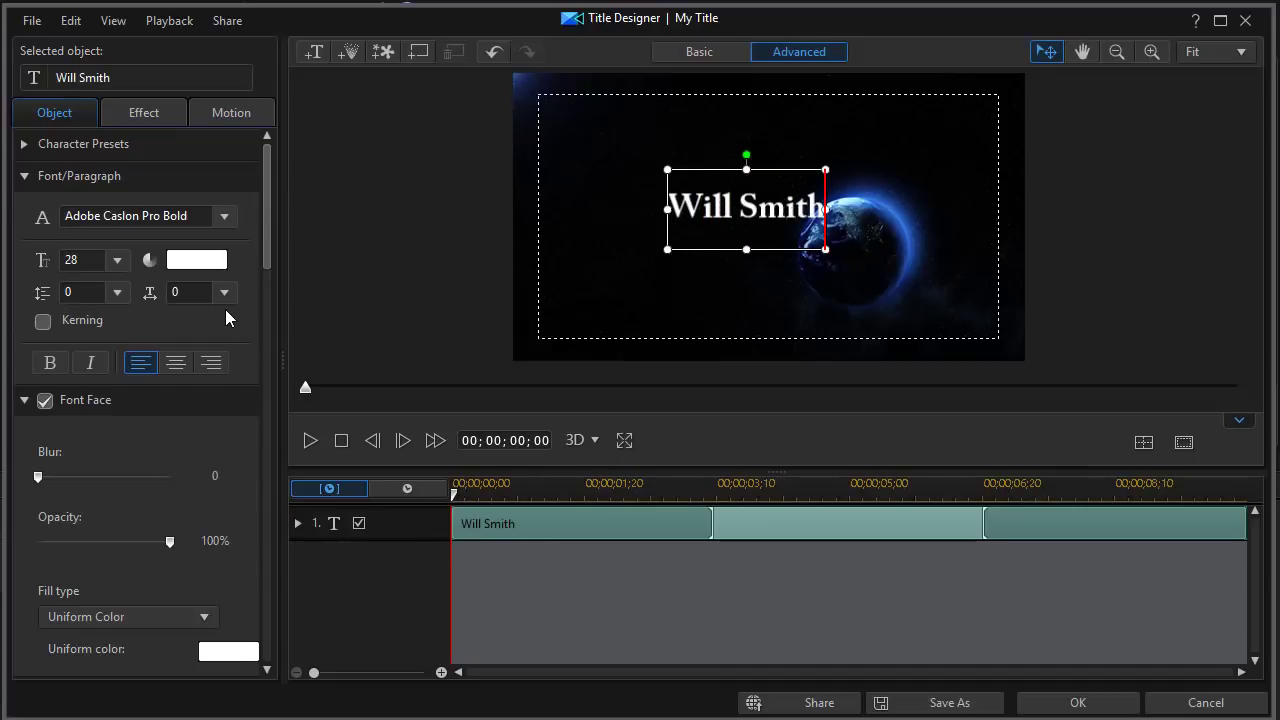
key("ctrl+a")
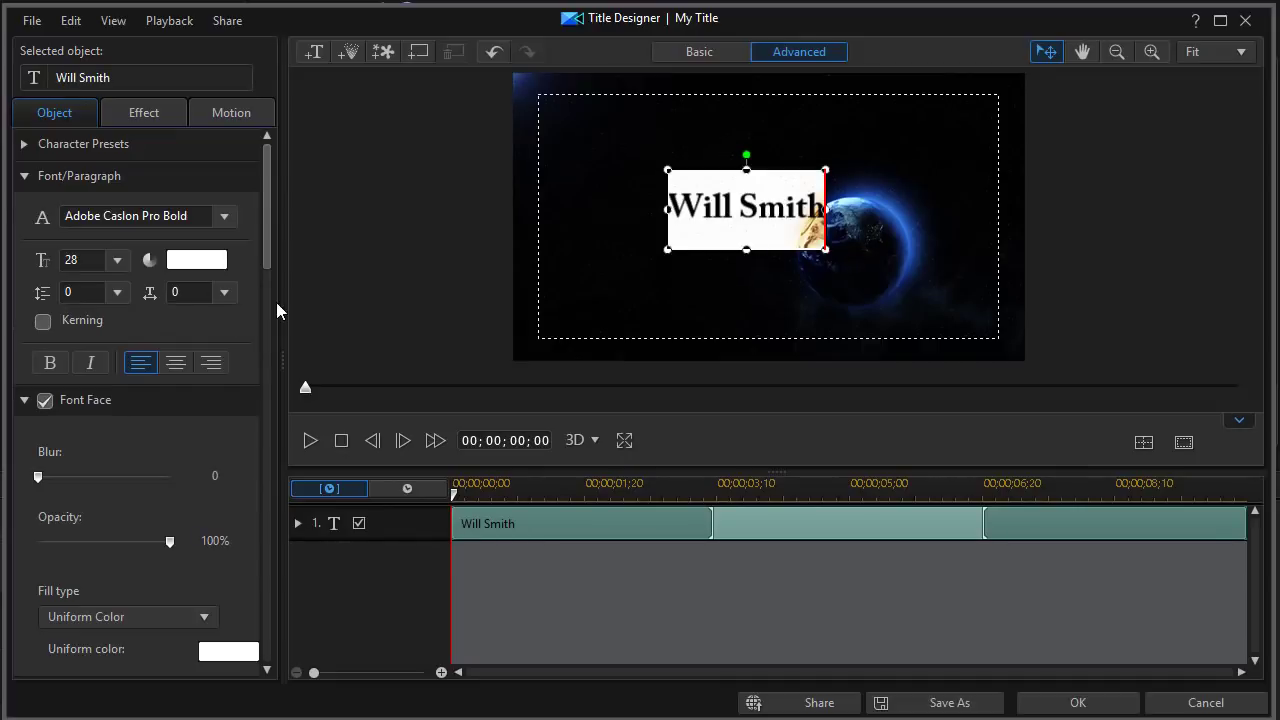
left_click_drag(266, 249, 267, 292)
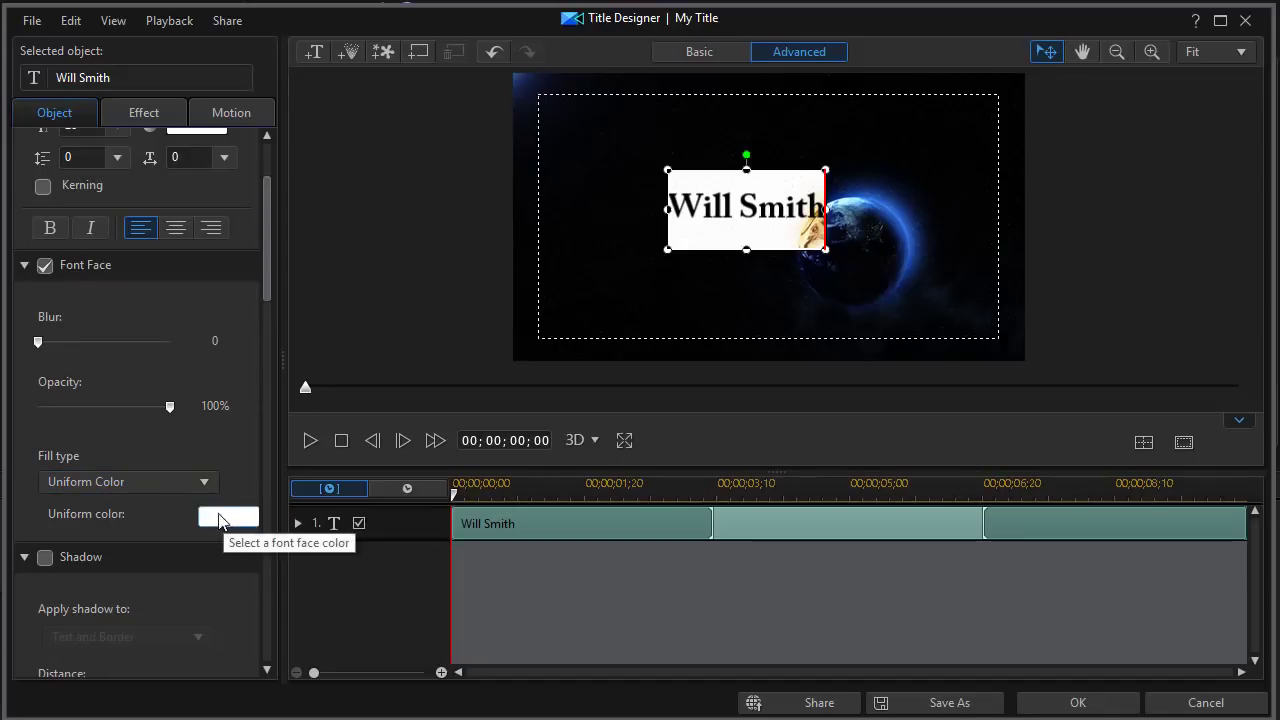
- Fill the title text with a 2 Color Gradient running from cyan to blue
left_click(206, 482)
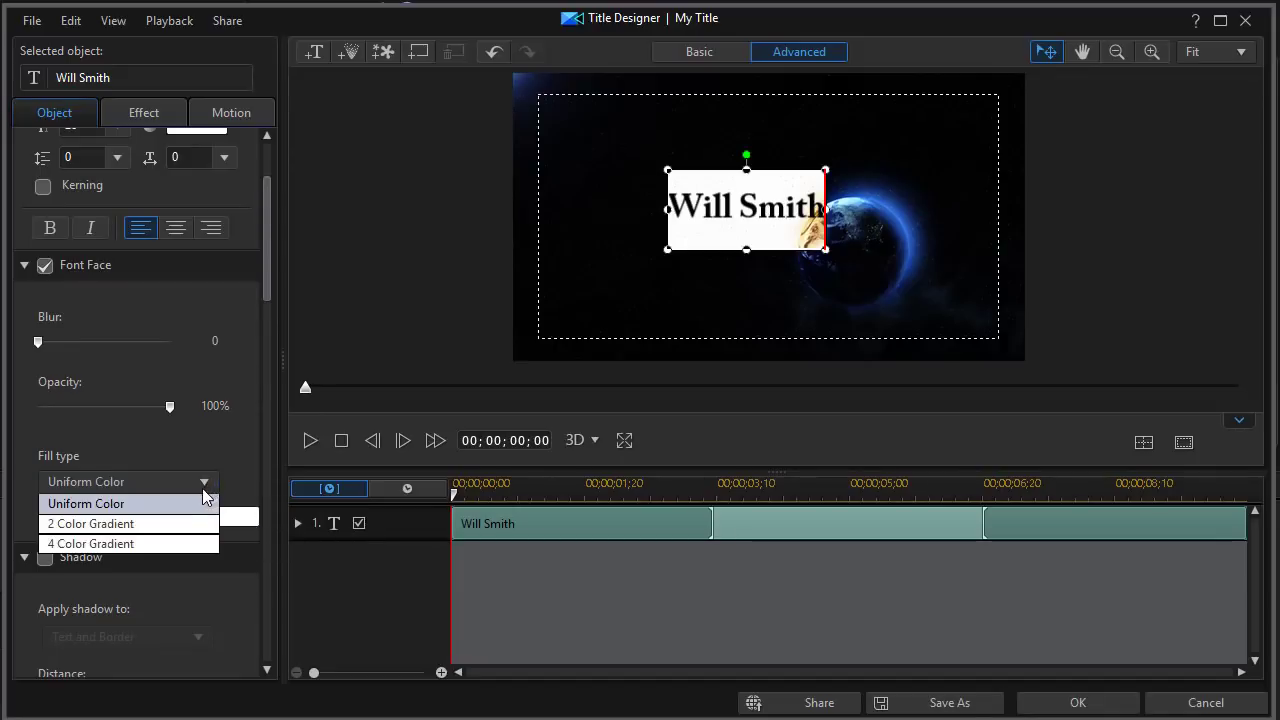
left_click(165, 532)
left_click(230, 542)
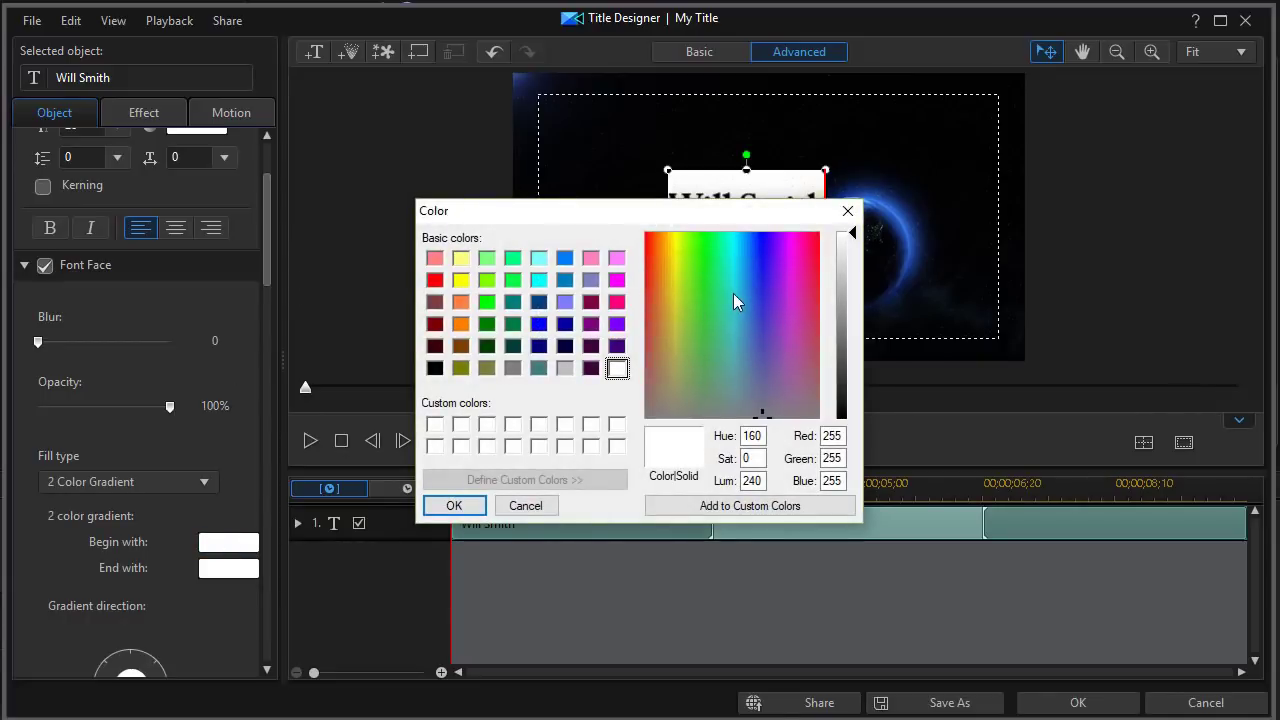
left_click(733, 292)
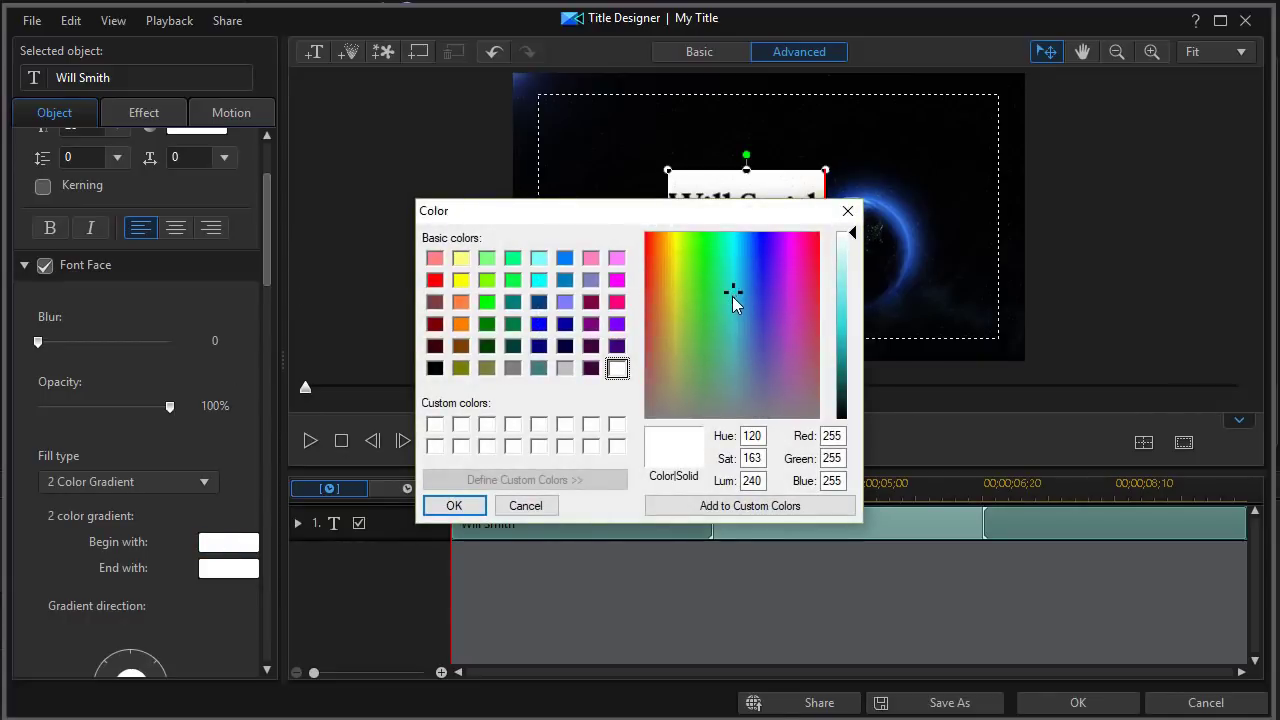
left_click(731, 271)
left_click(843, 329)
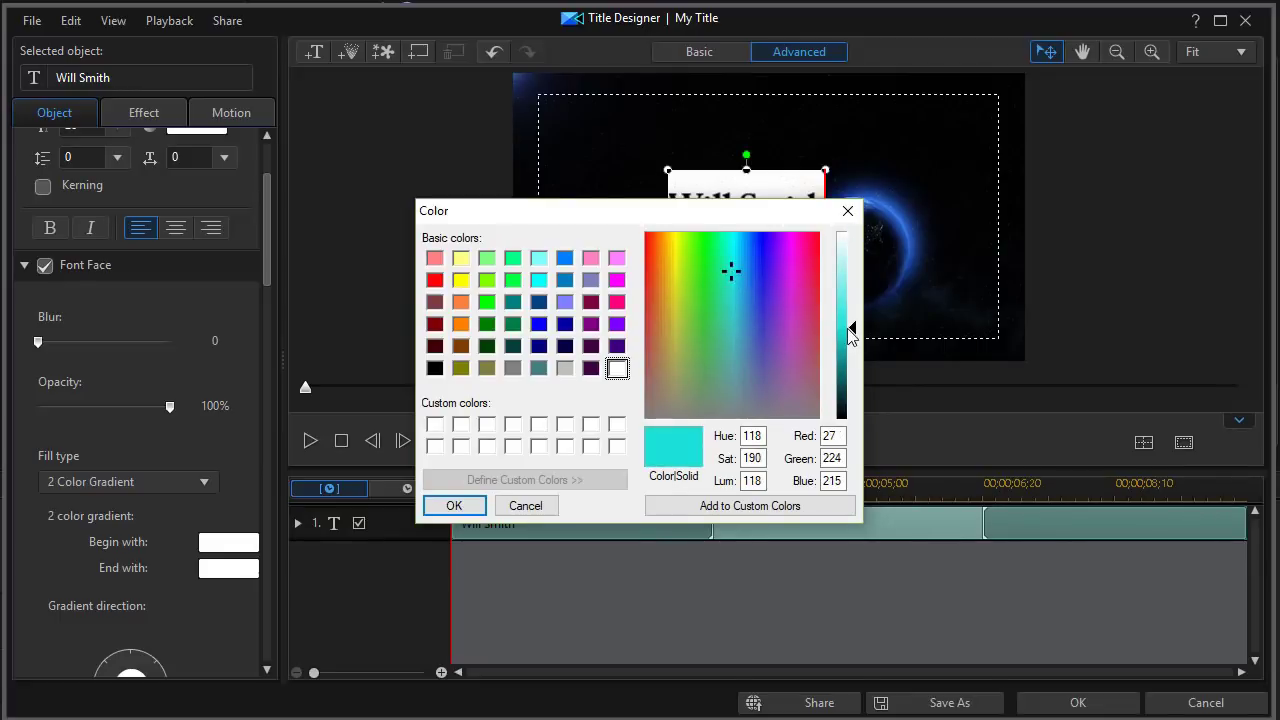
left_click(454, 505)
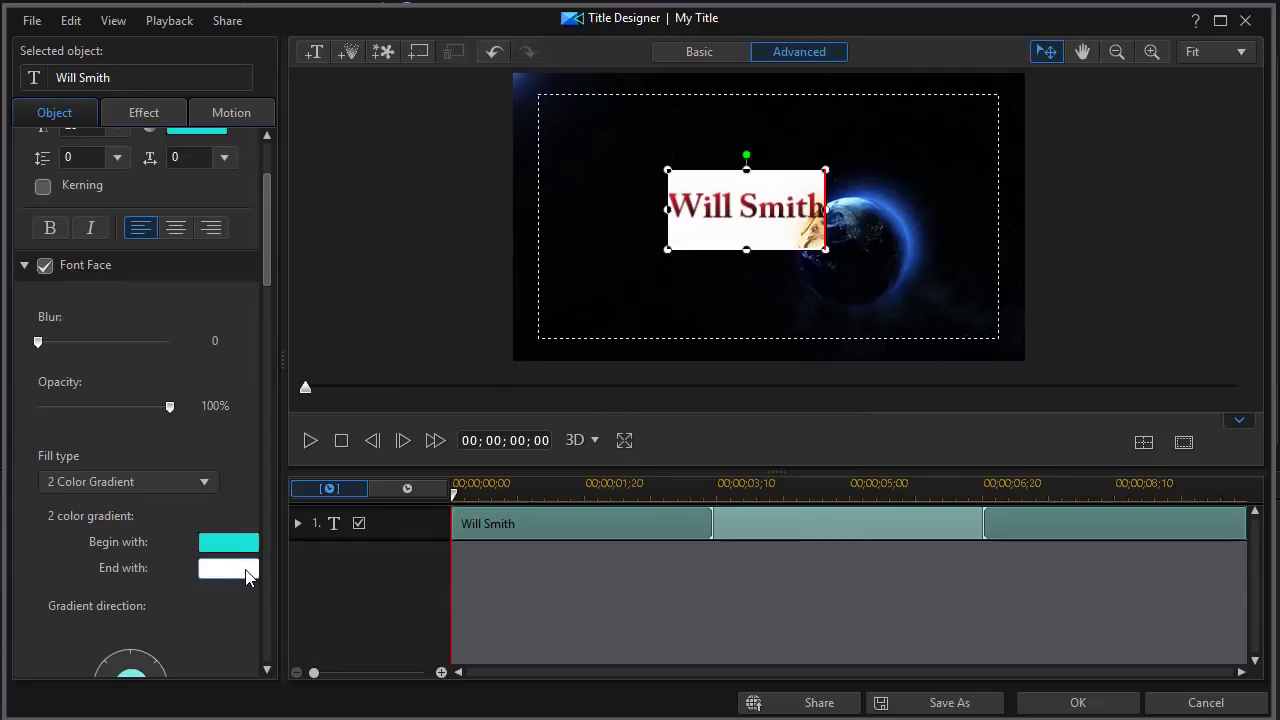
left_click(245, 569)
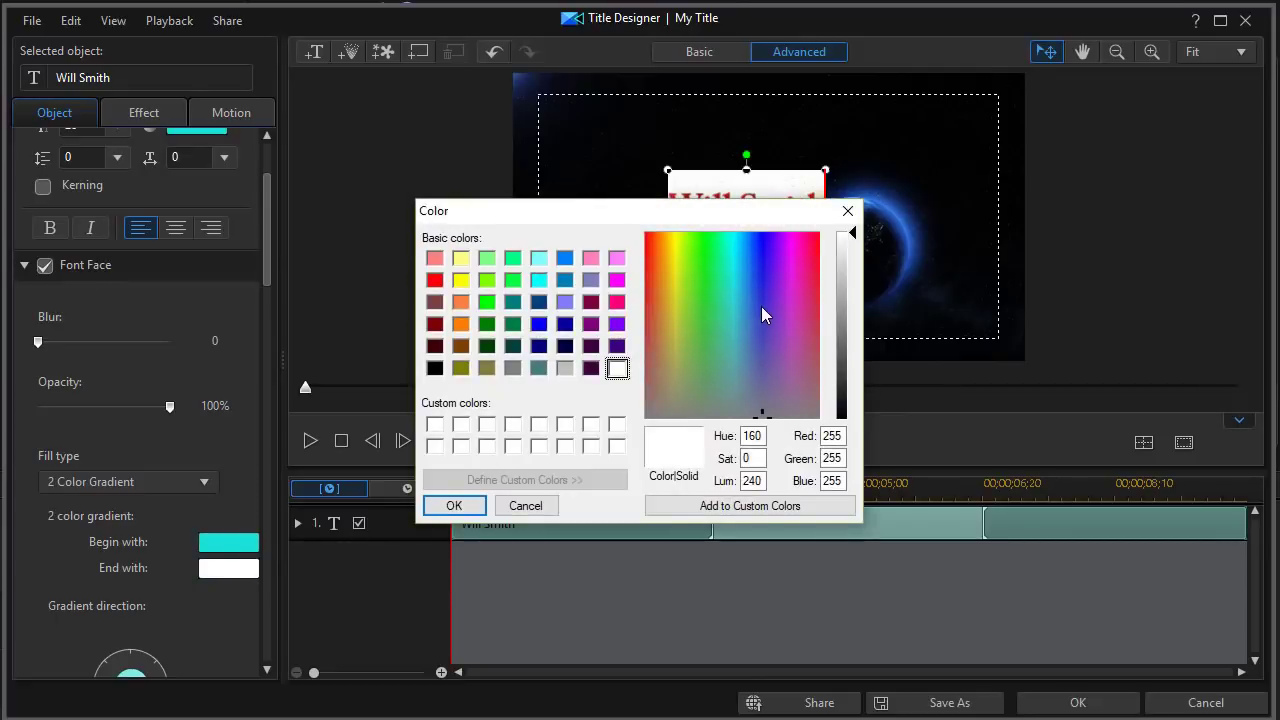
left_click(761, 308)
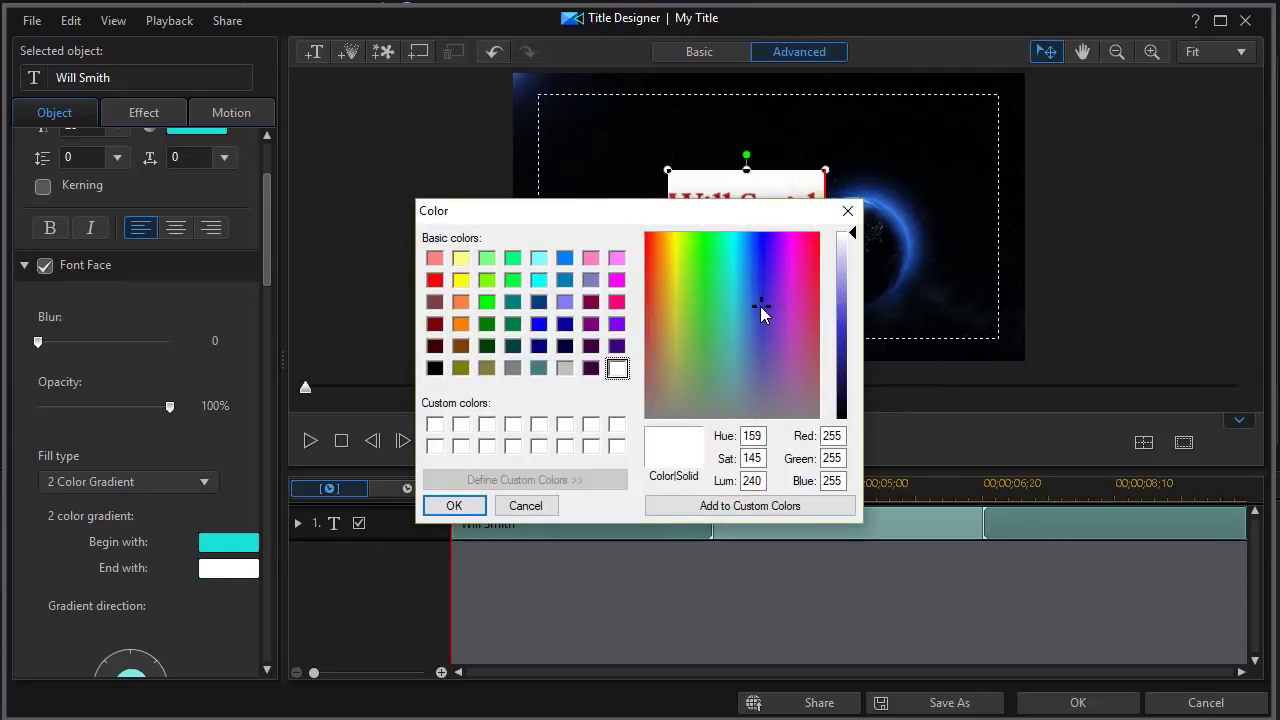
left_click(842, 323)
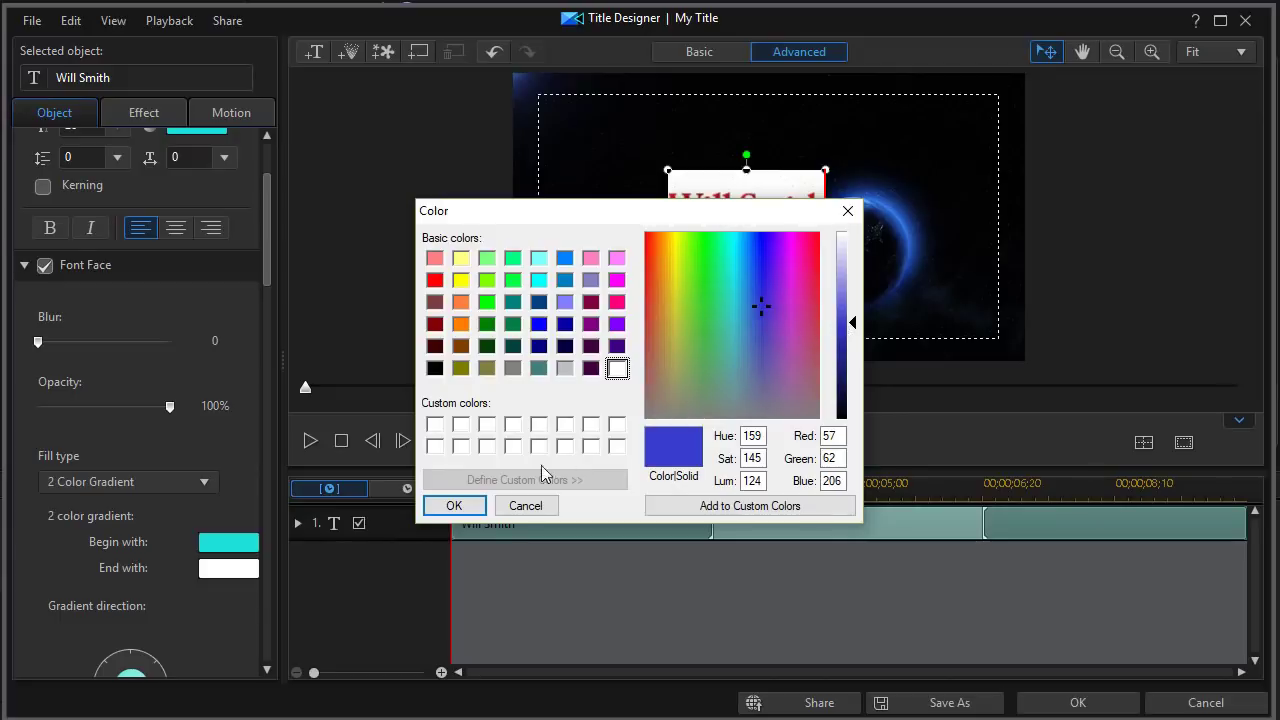
left_click(454, 506)
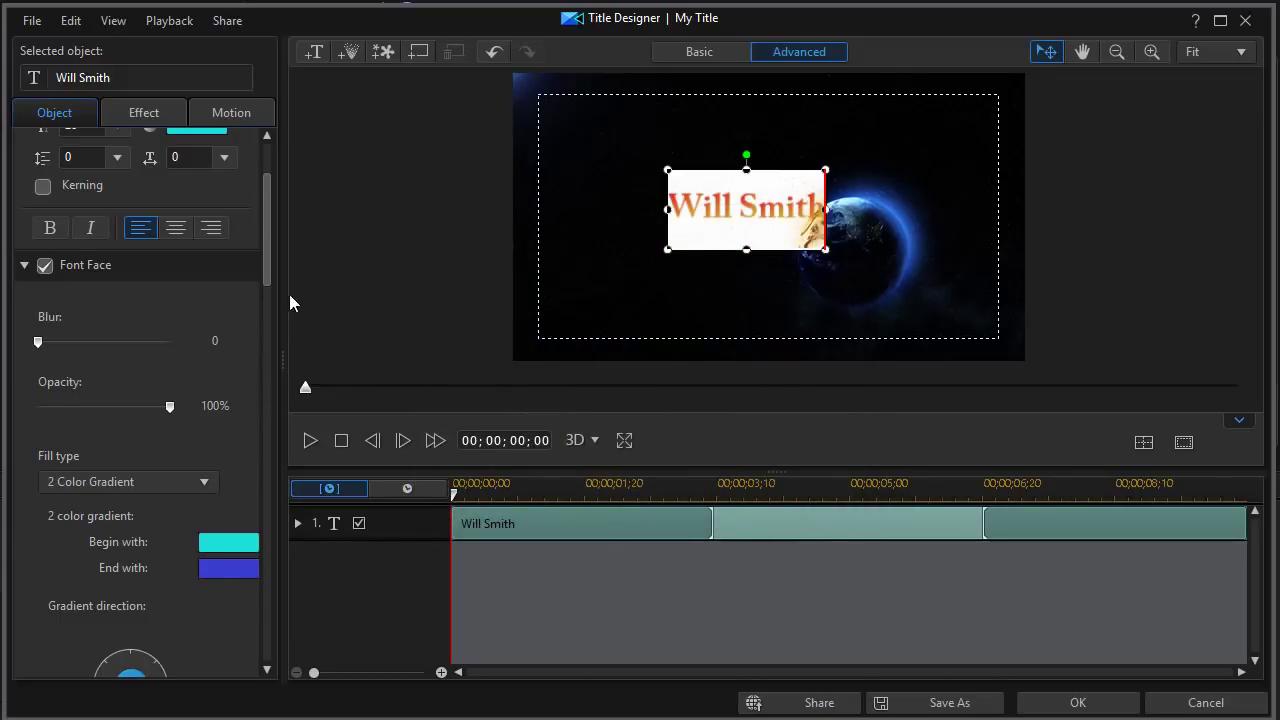
- Preview the gradient, then reselect the title and select all its text
left_click(595, 205)
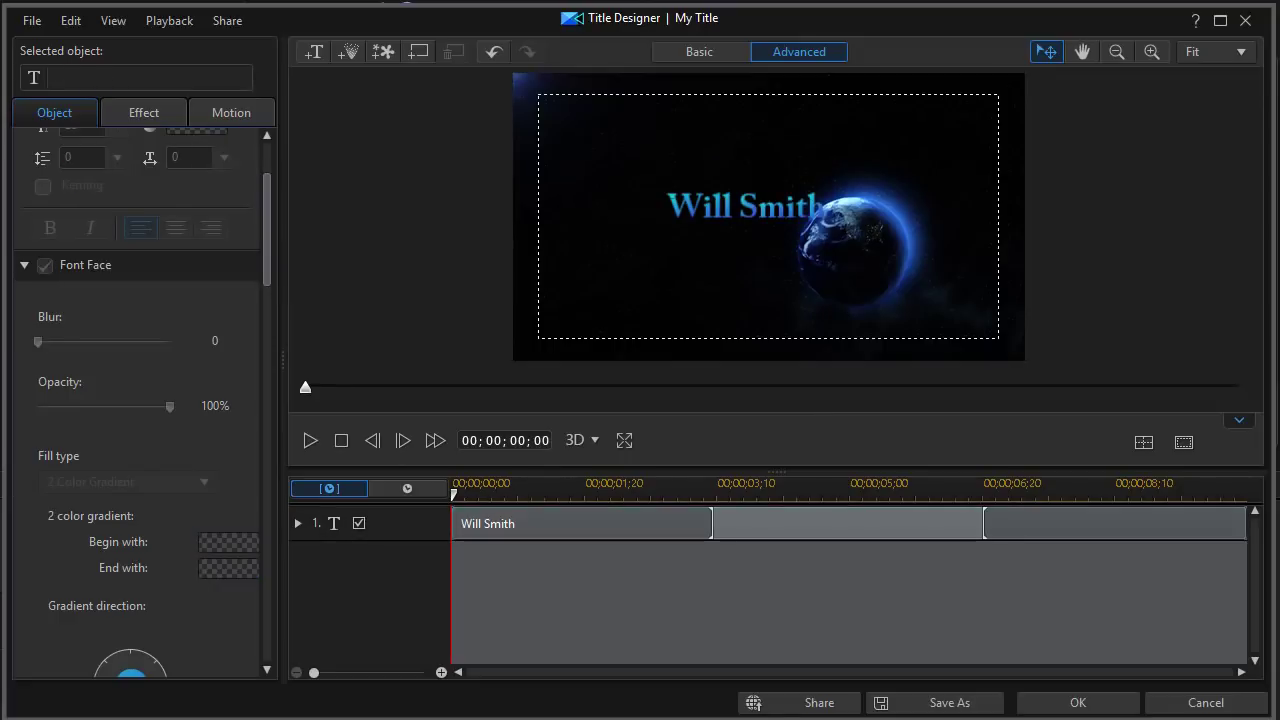
left_click(593, 522)
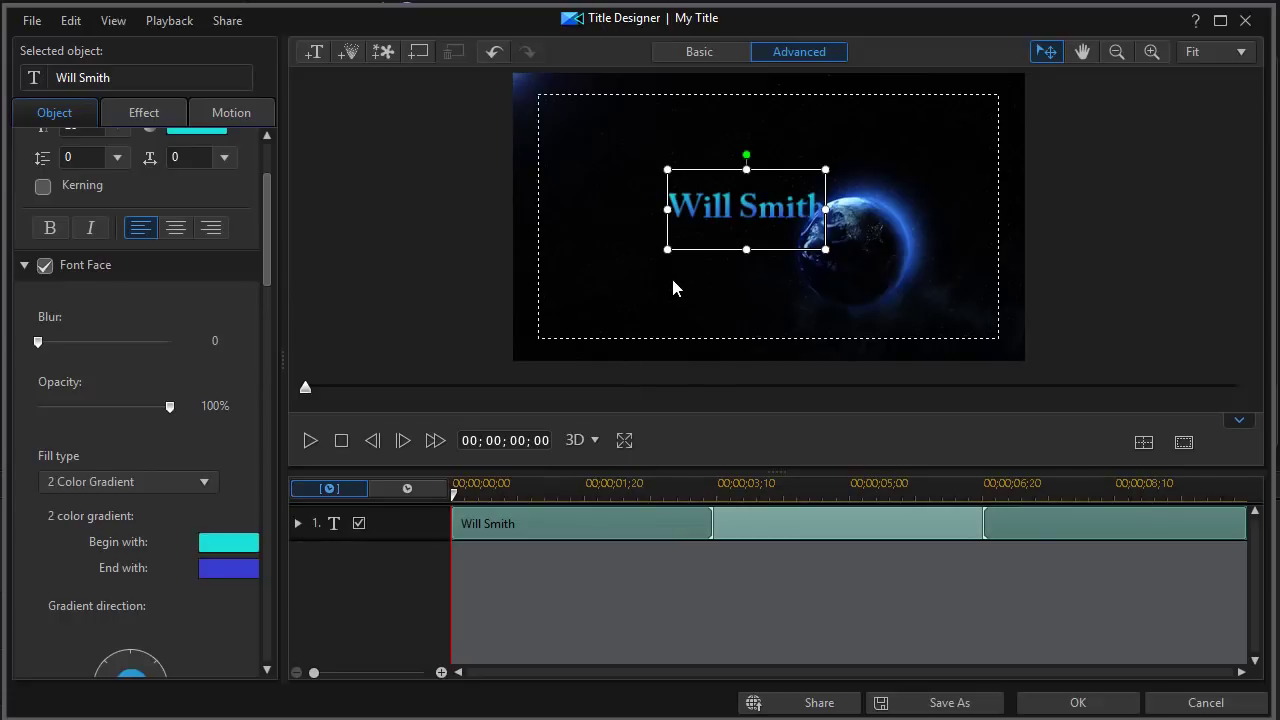
left_click(711, 208)
key("ctrl+a")
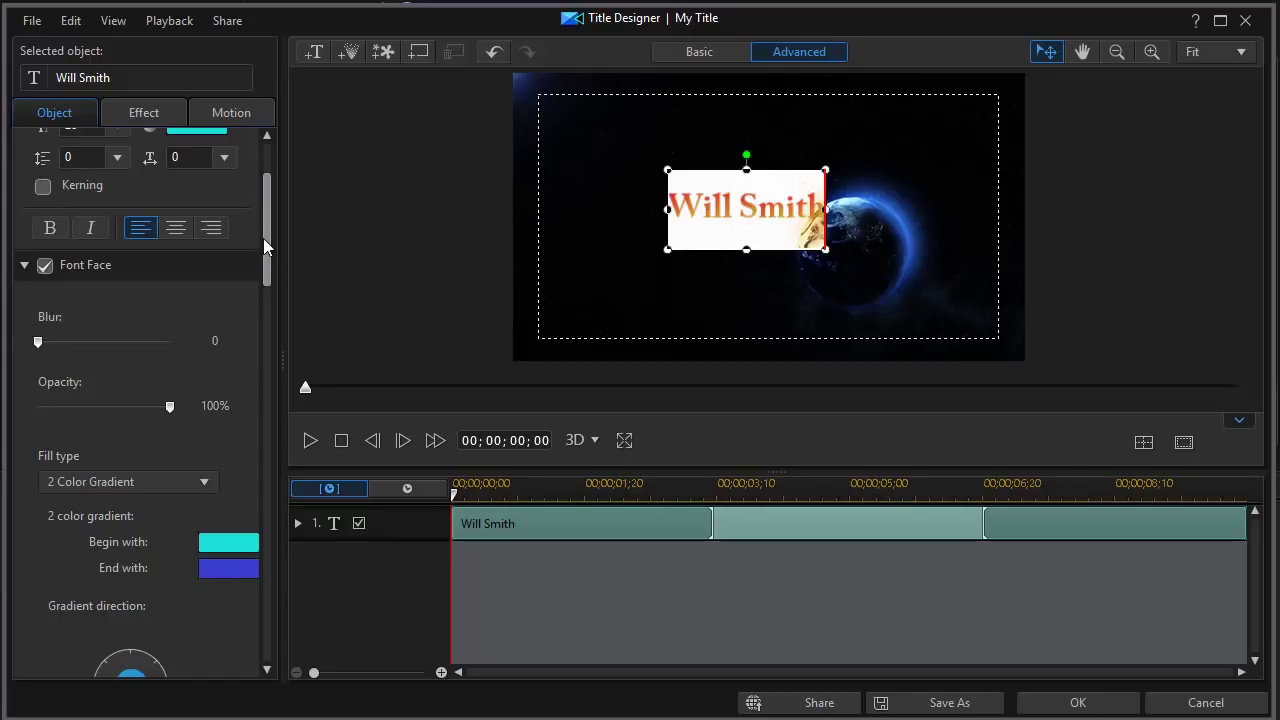
left_click_drag(263, 238, 274, 365)
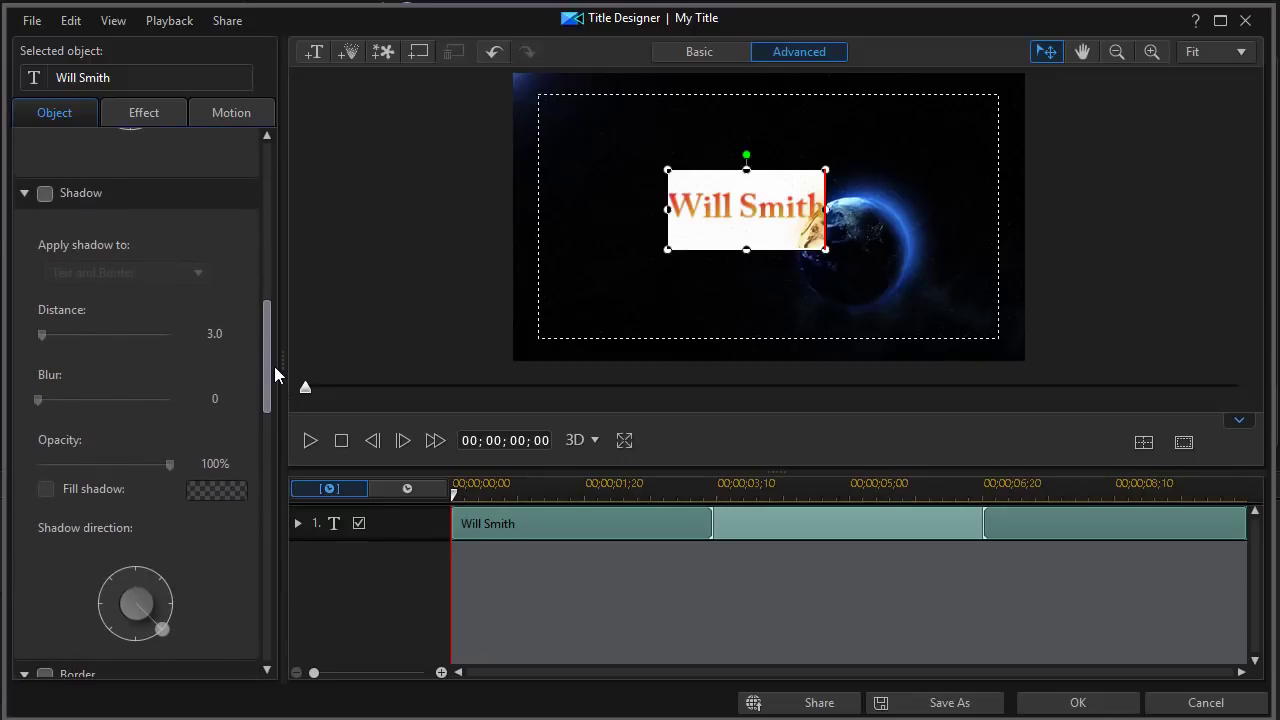
- Give the title a white shadow with a distance of 1.0
left_click(40, 193)
left_click(216, 490)
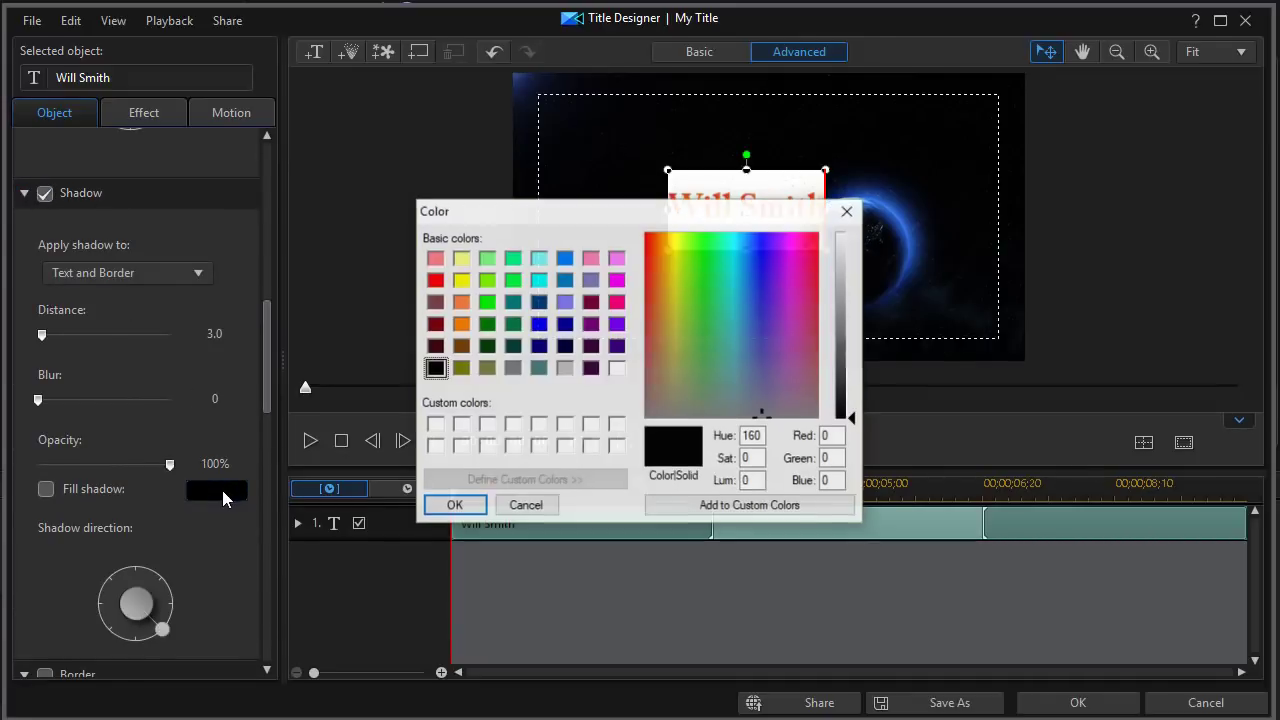
left_click(617, 368)
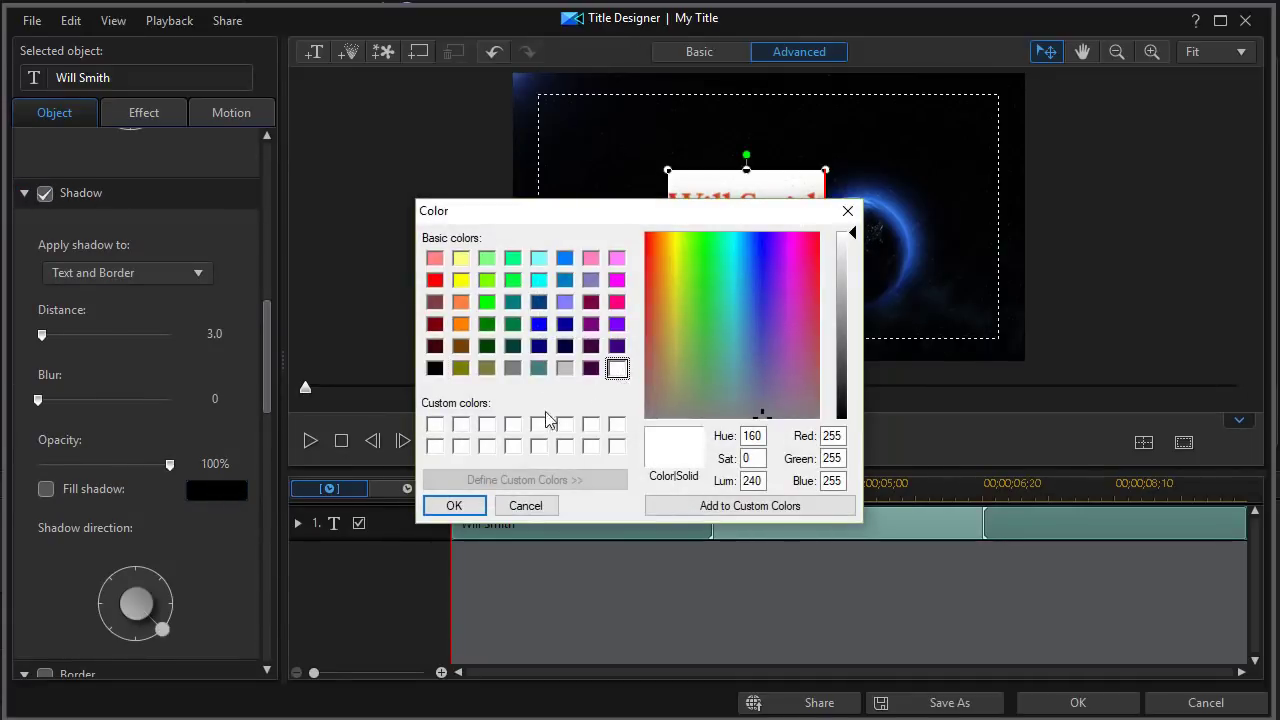
left_click(454, 505)
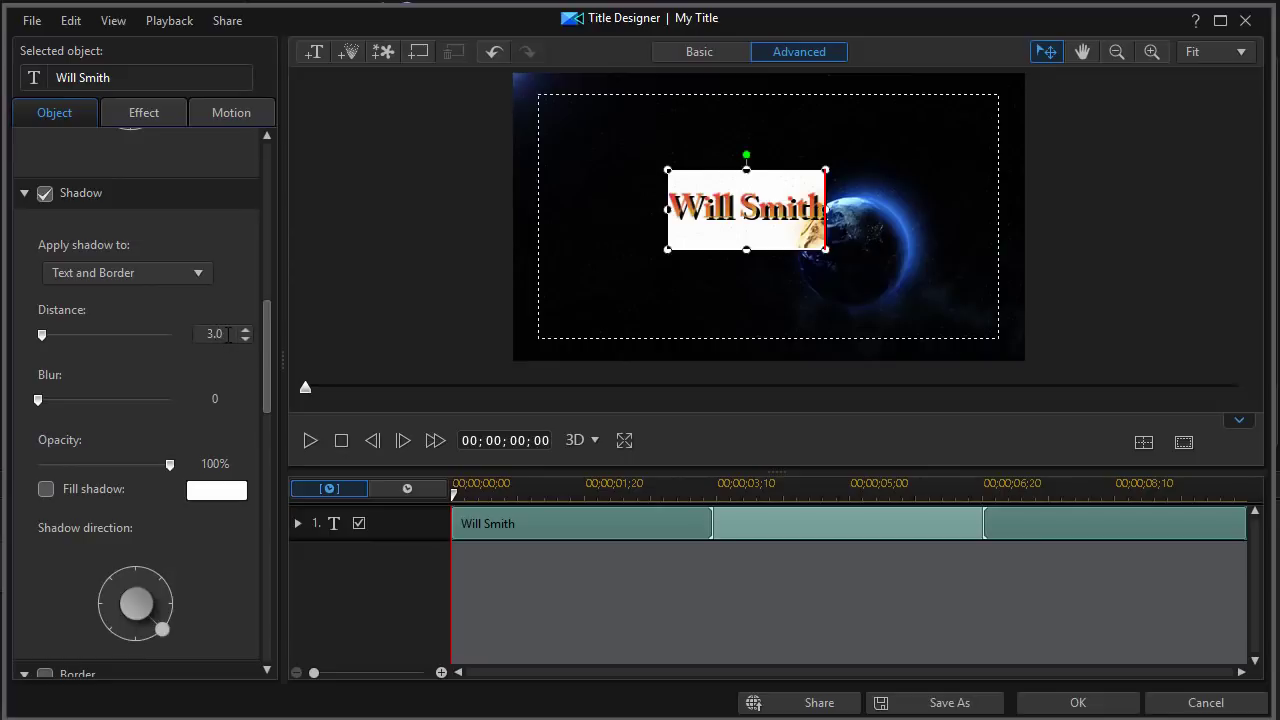
left_click_drag(228, 334, 177, 332)
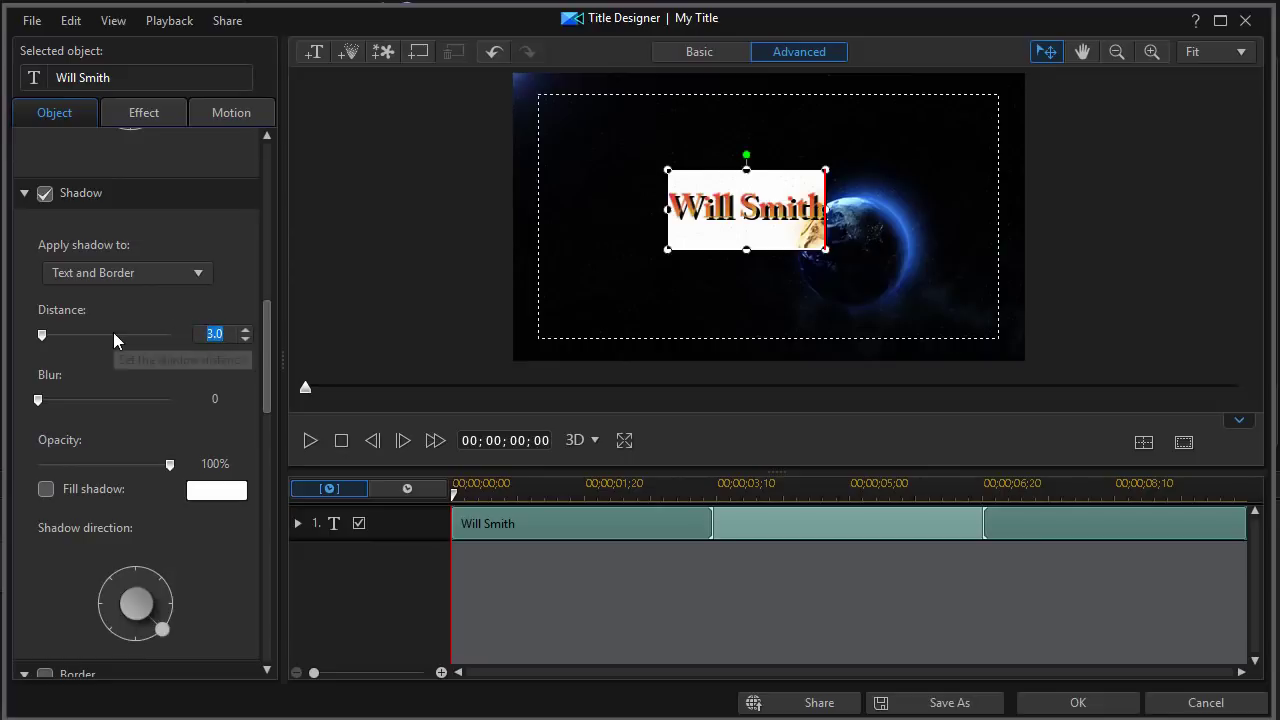
type("1")
key("Return")
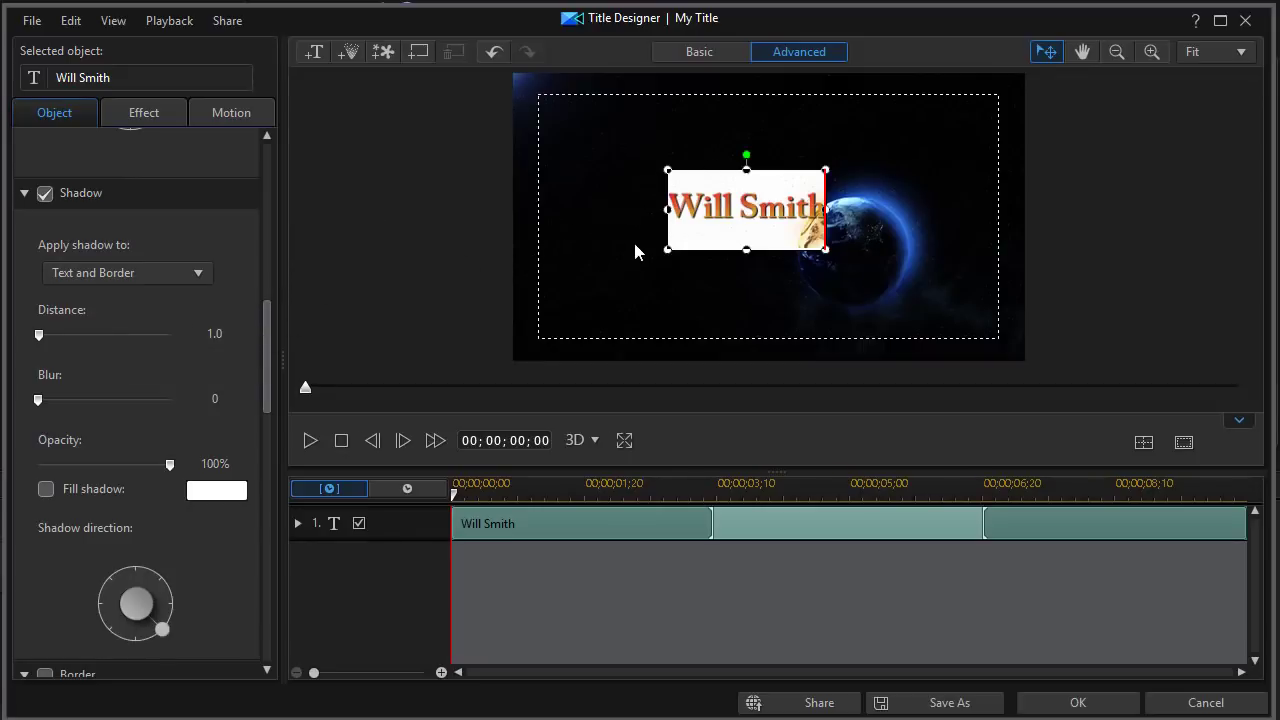
left_click(415, 248)
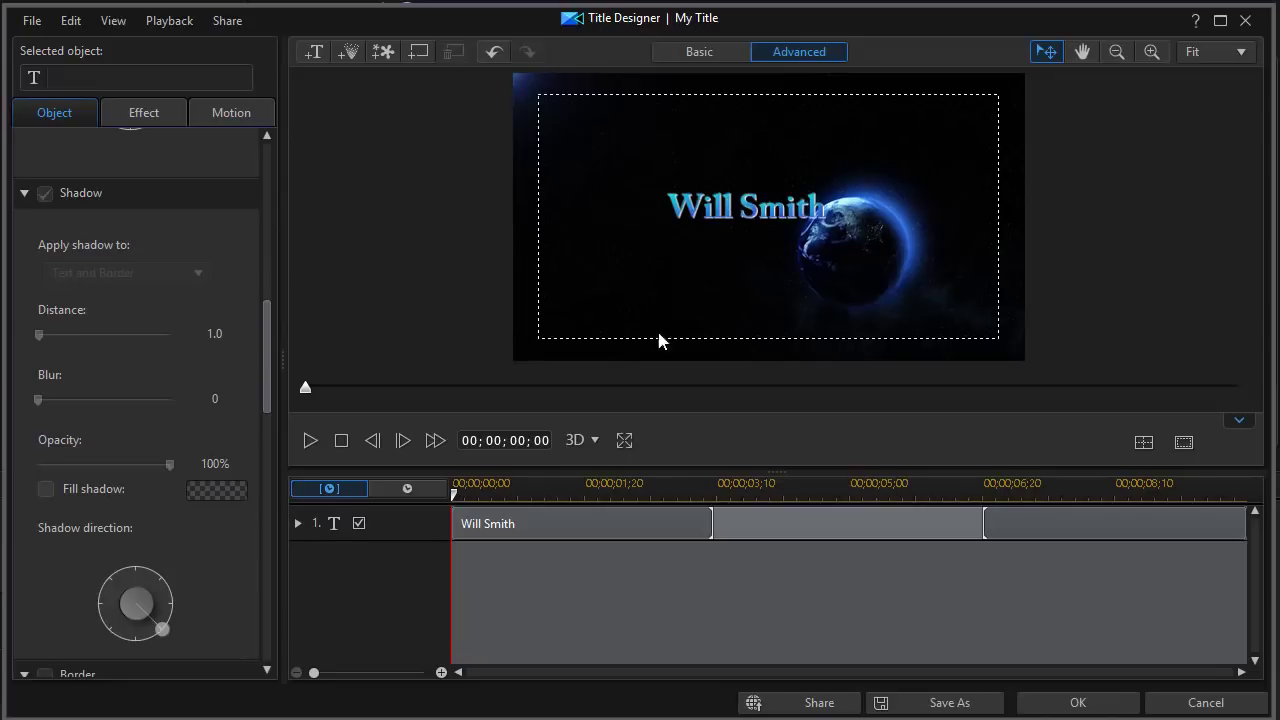
- Move the title to the upper-left of the frame and preview it about 5 seconds in
left_click(648, 515)
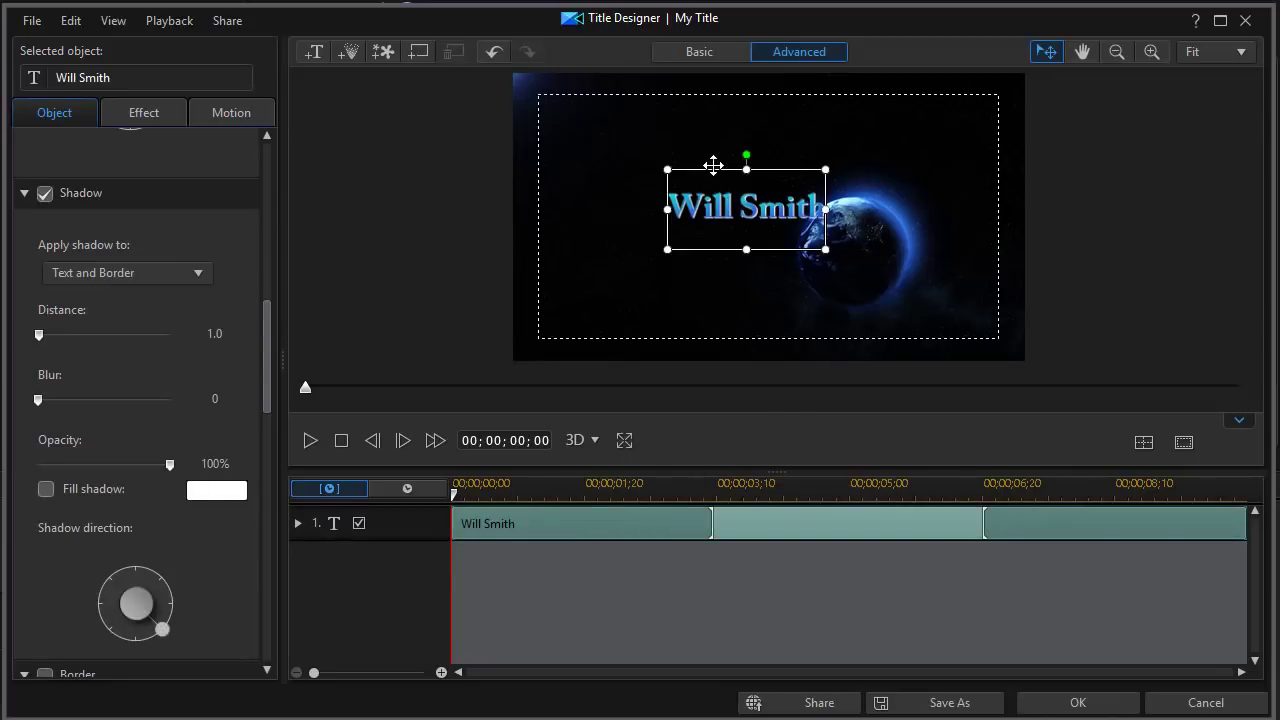
left_click_drag(702, 165, 599, 139)
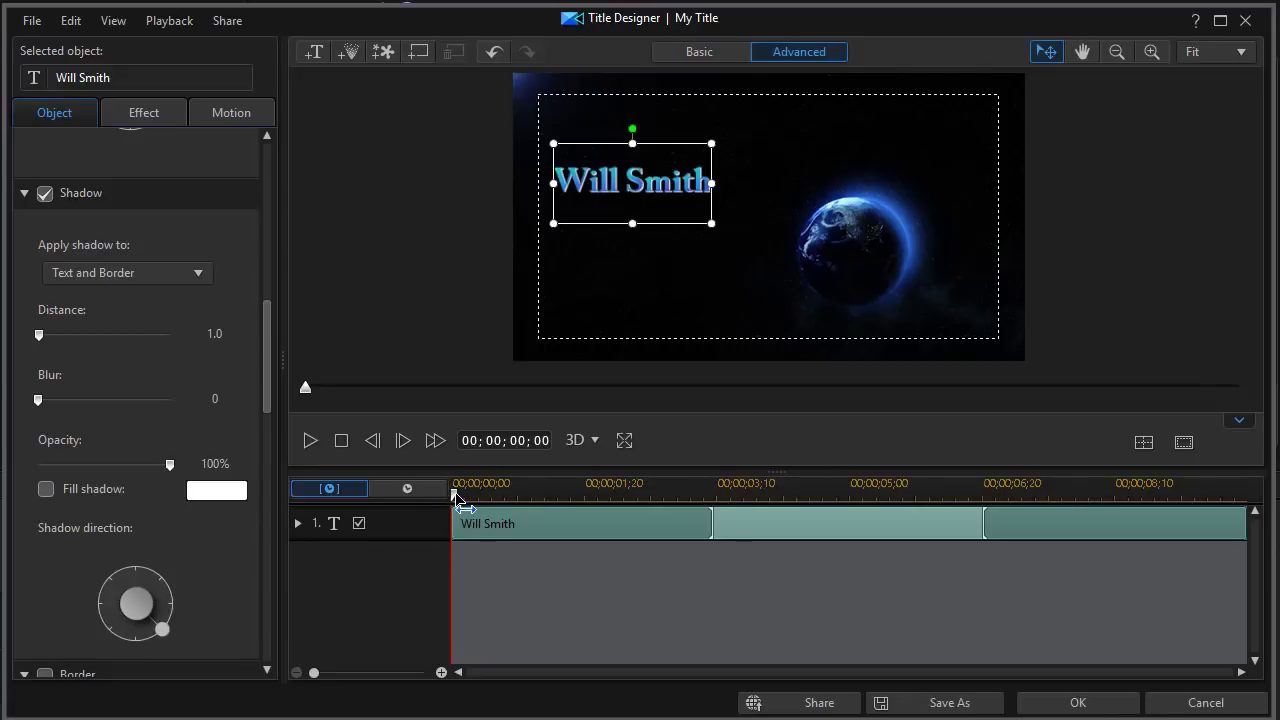
mouse_move(457, 497)
left_mouse_down()
mouse_move(1248, 545)
mouse_move(734, 509)
mouse_move(450, 510)
left_mouse_up()
- Apply Slide Down as the title's starting effect in the Effect tab
left_click(160, 117)
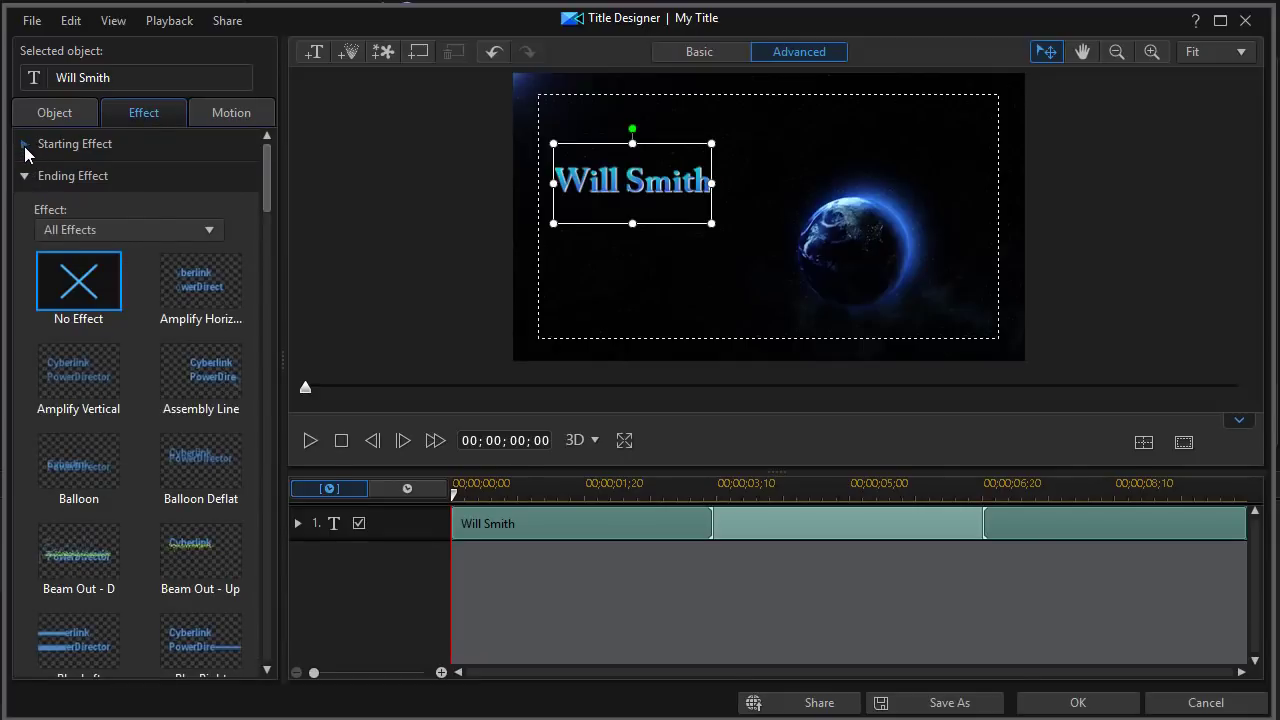
left_click(25, 145)
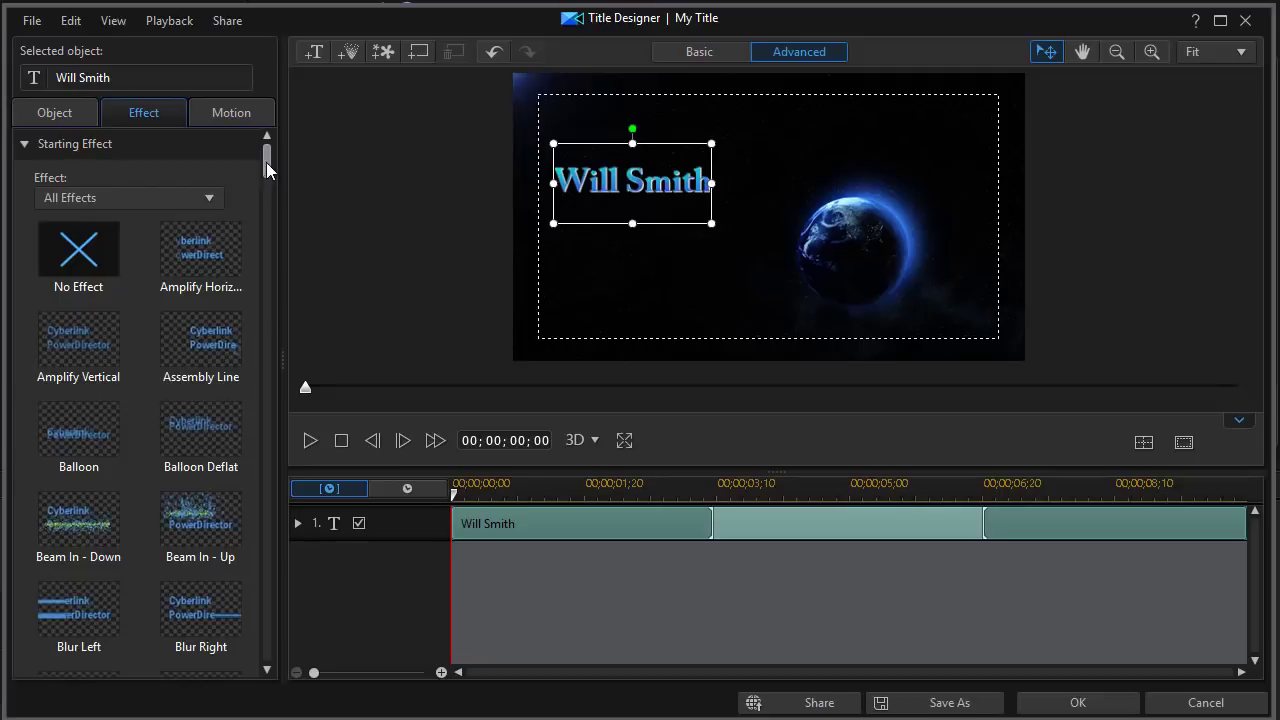
left_click_drag(266, 162, 271, 306)
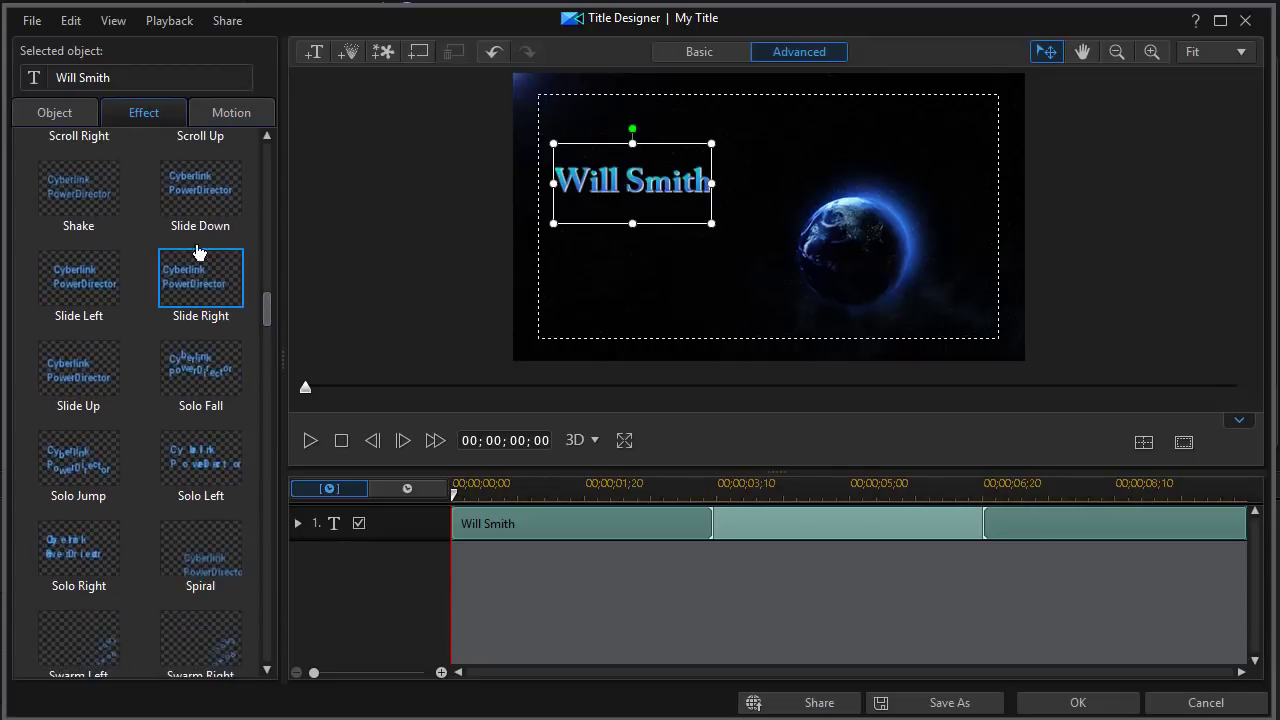
left_click(217, 207)
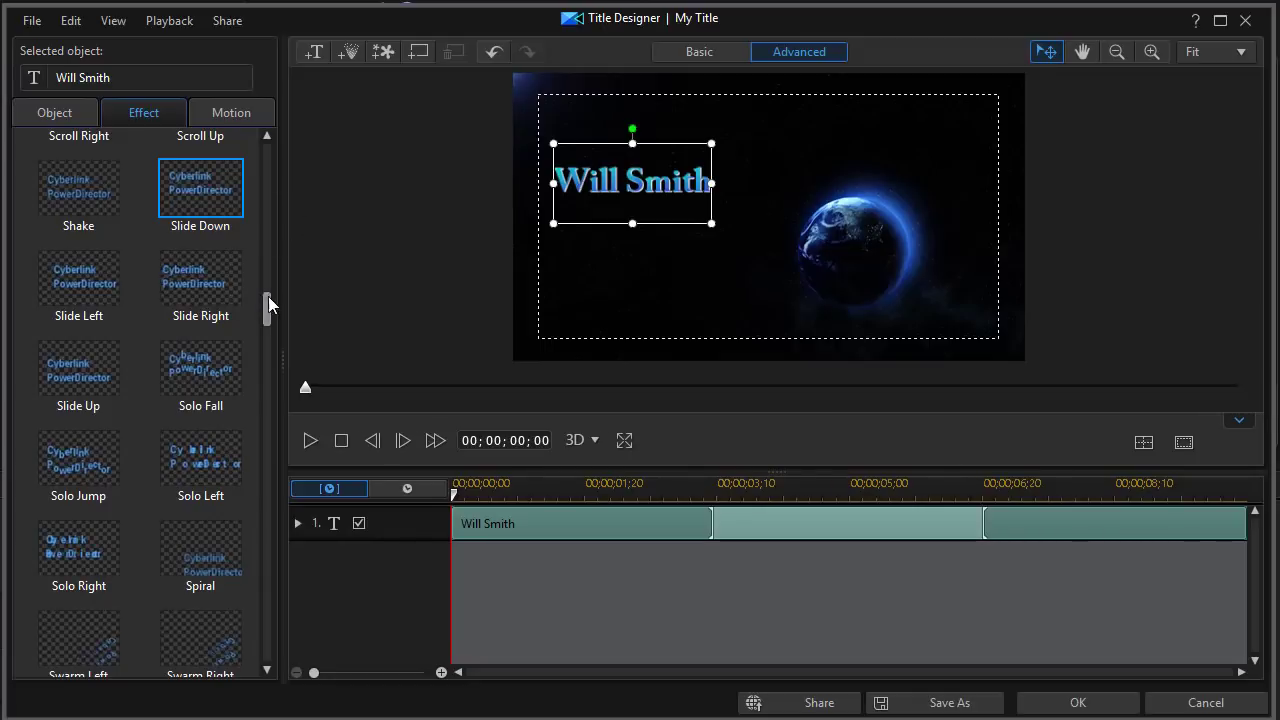
left_click_drag(265, 313, 240, 141)
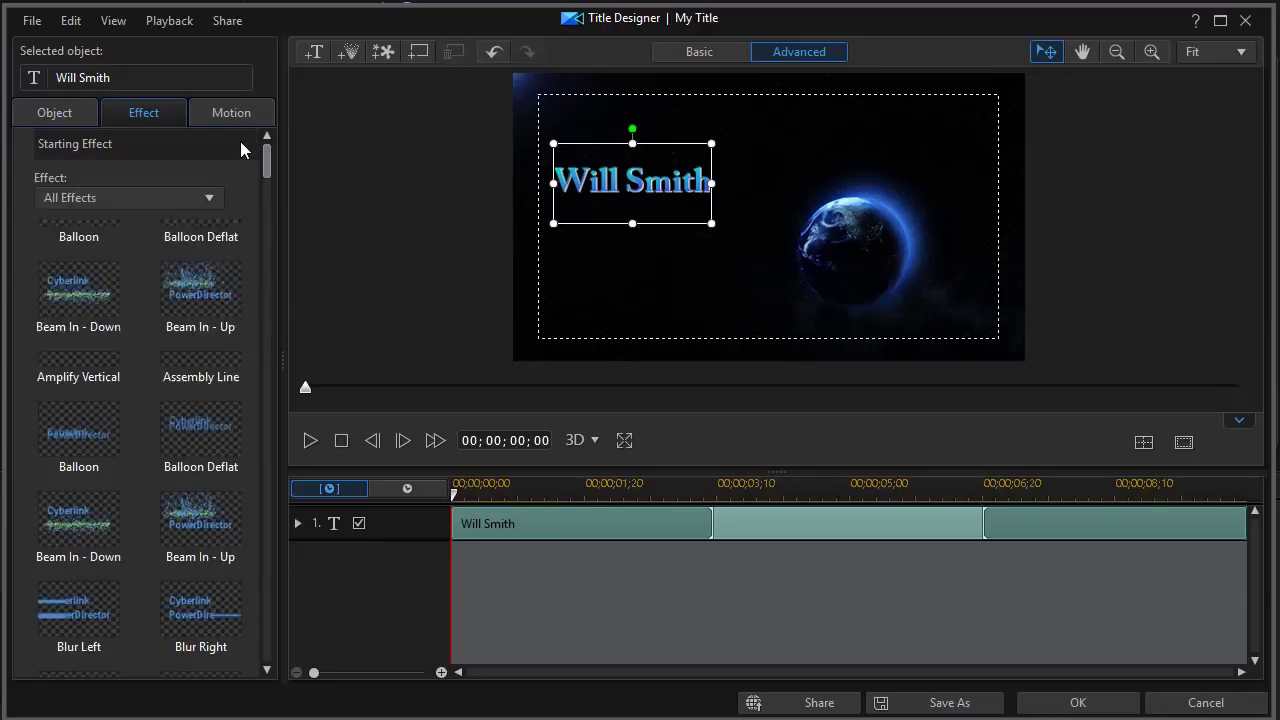
- Give the Will Smith title a Fade ending effect
left_click(27, 146)
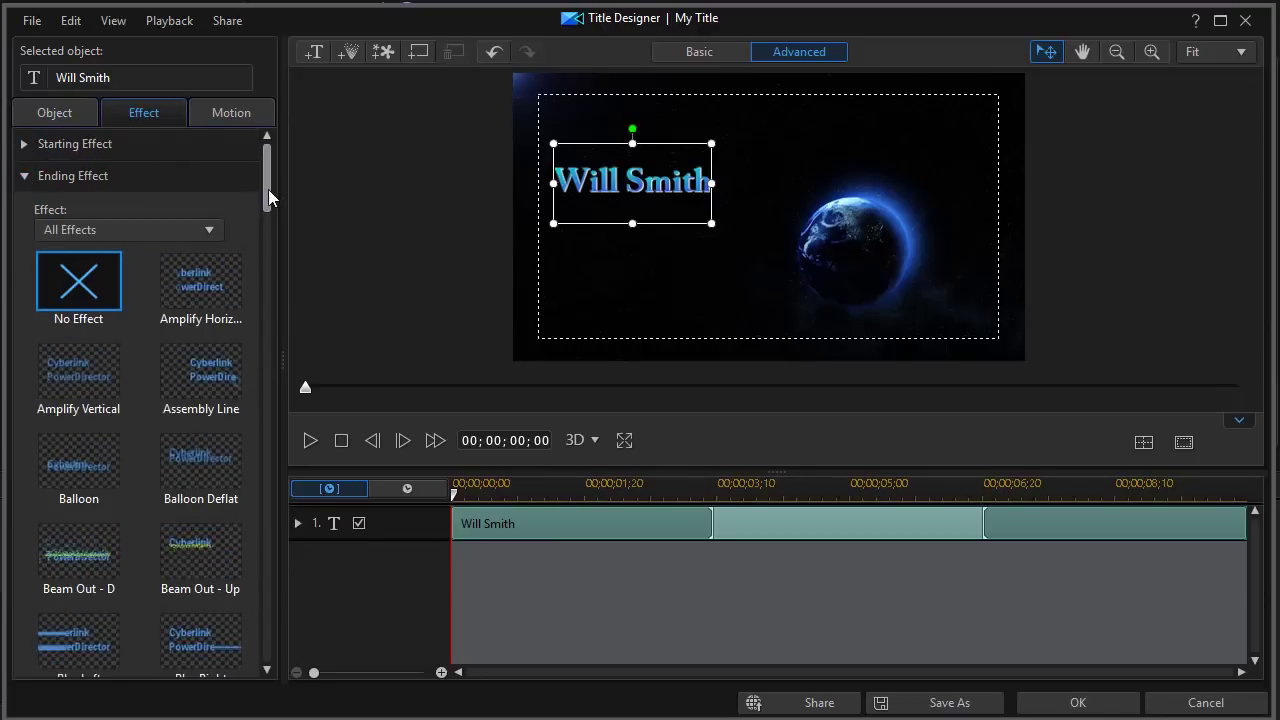
left_click_drag(268, 189, 265, 206)
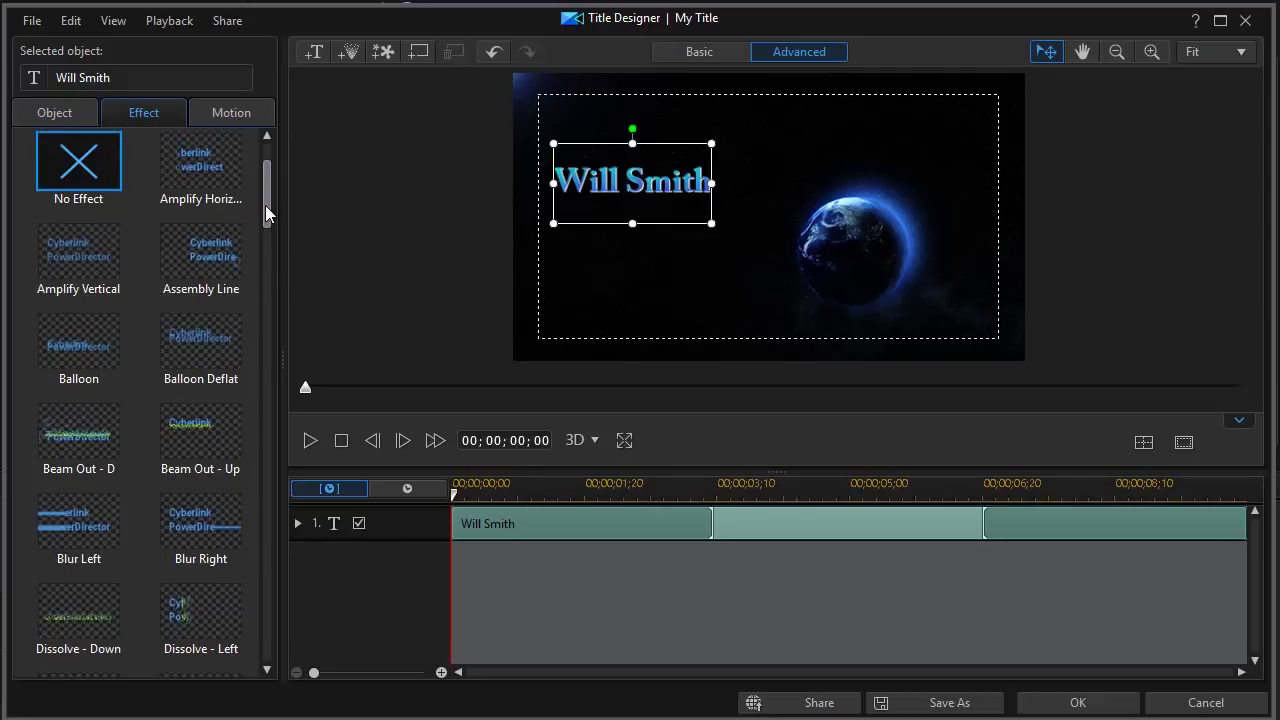
left_click_drag(265, 206, 246, 311)
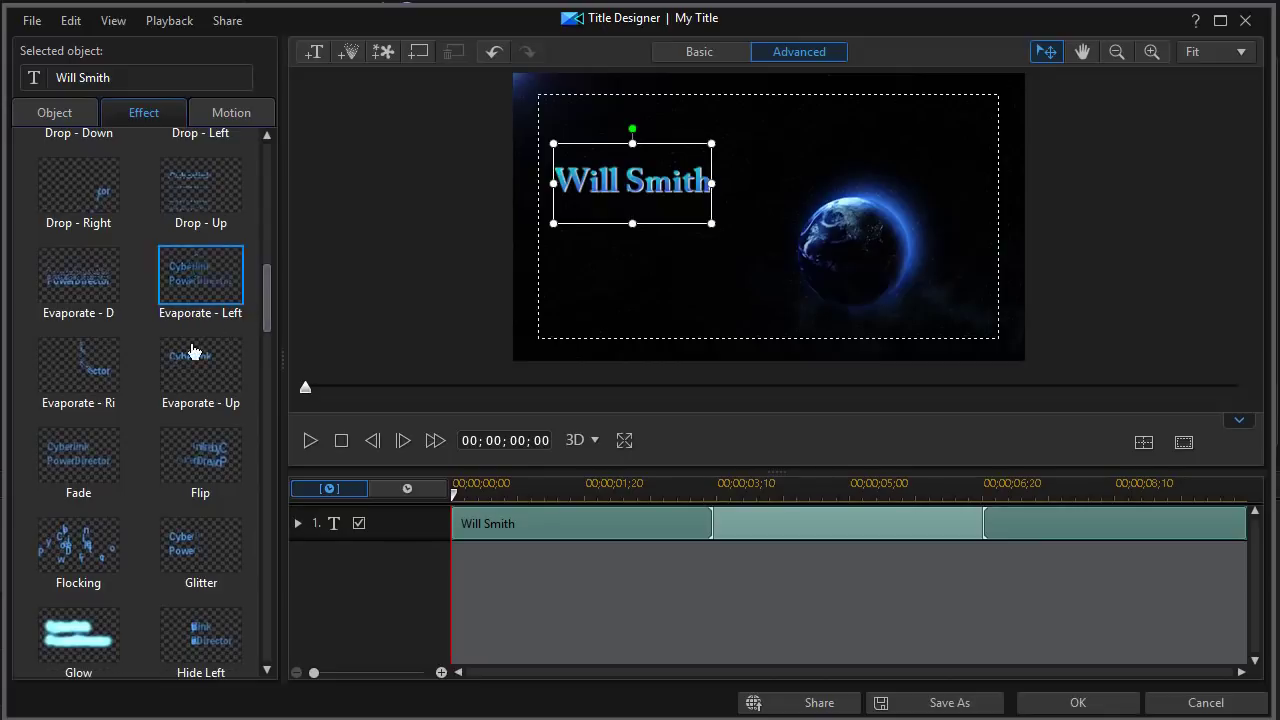
left_click(77, 464)
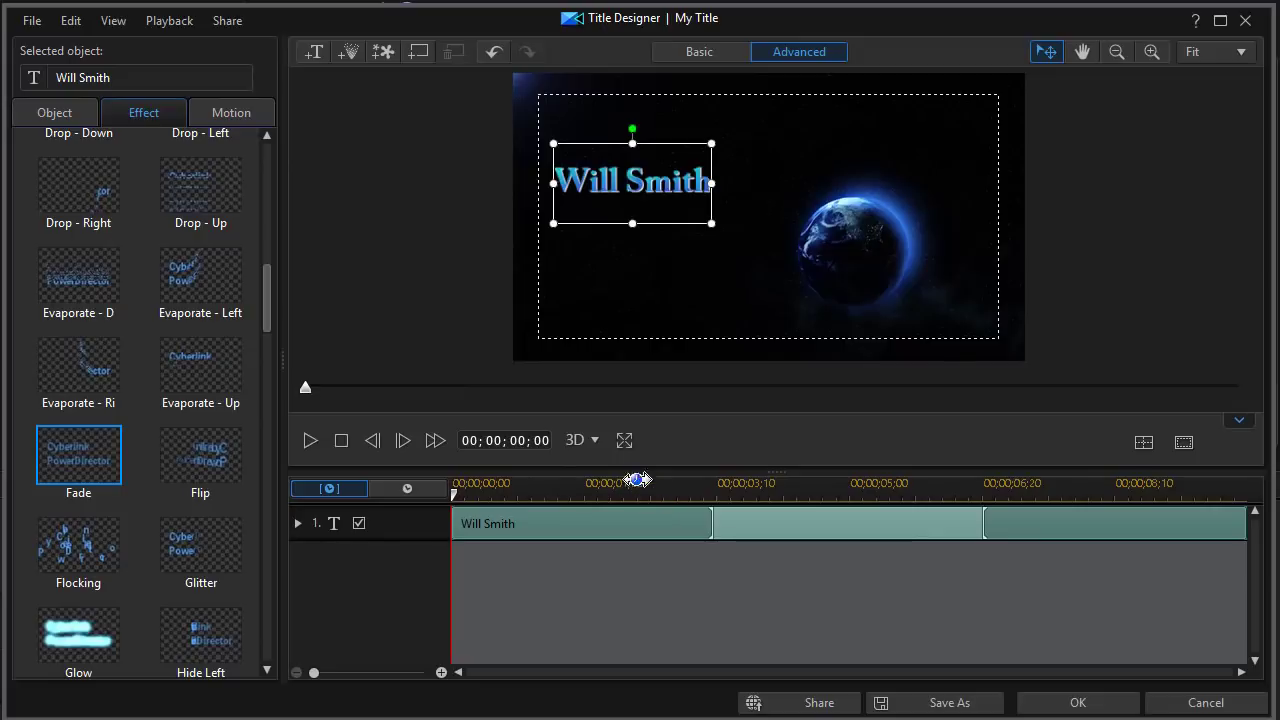
- Check the title's effect timings and close the Title Designer
mouse_move(562, 524)
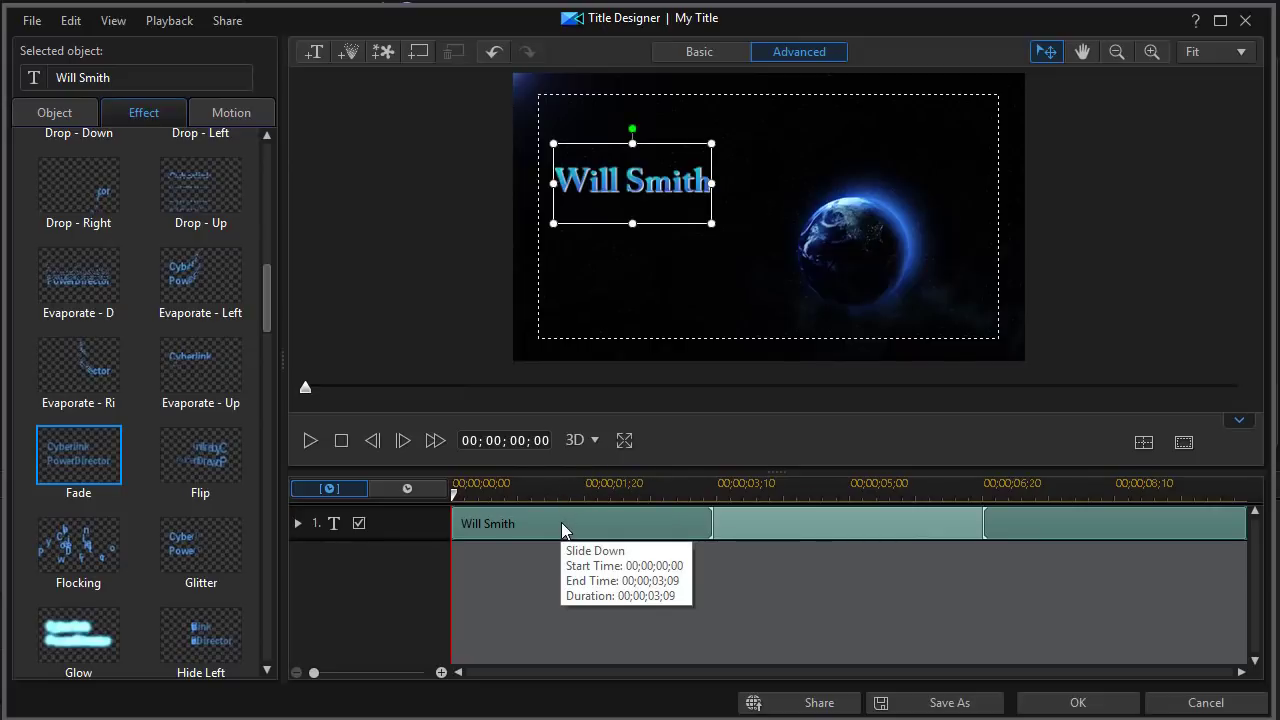
mouse_move(1017, 525)
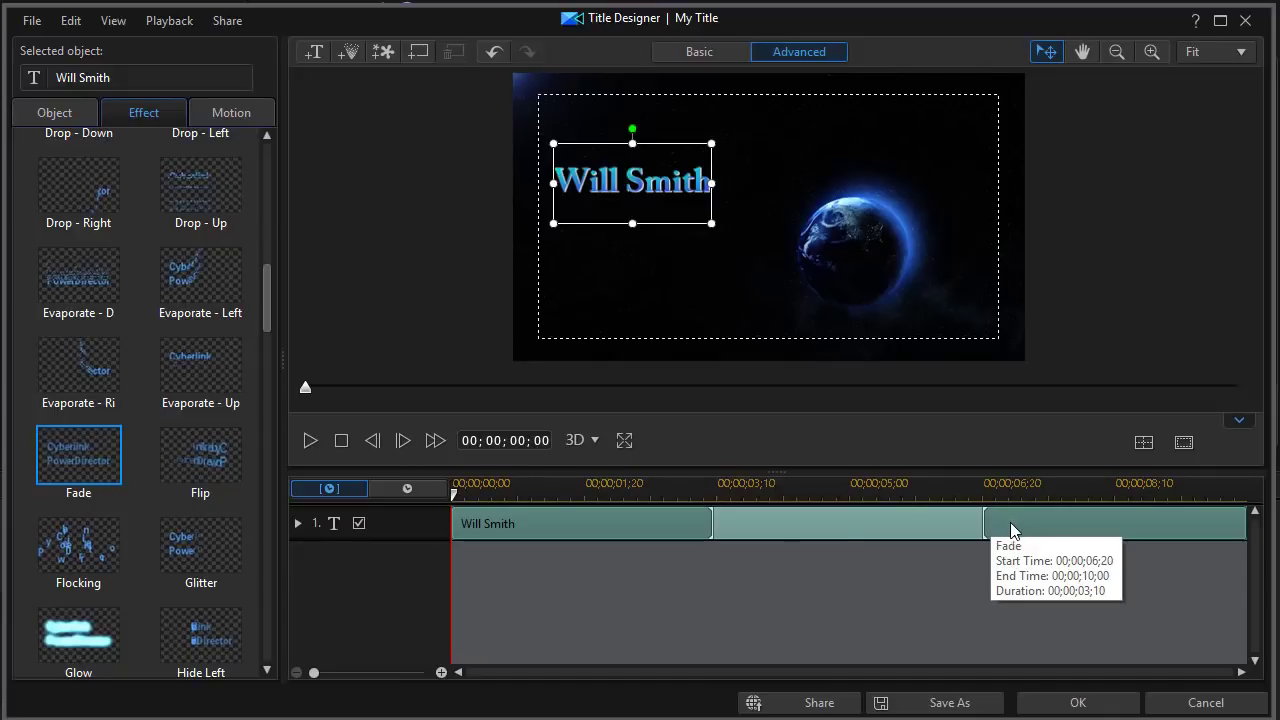
mouse_move(718, 524)
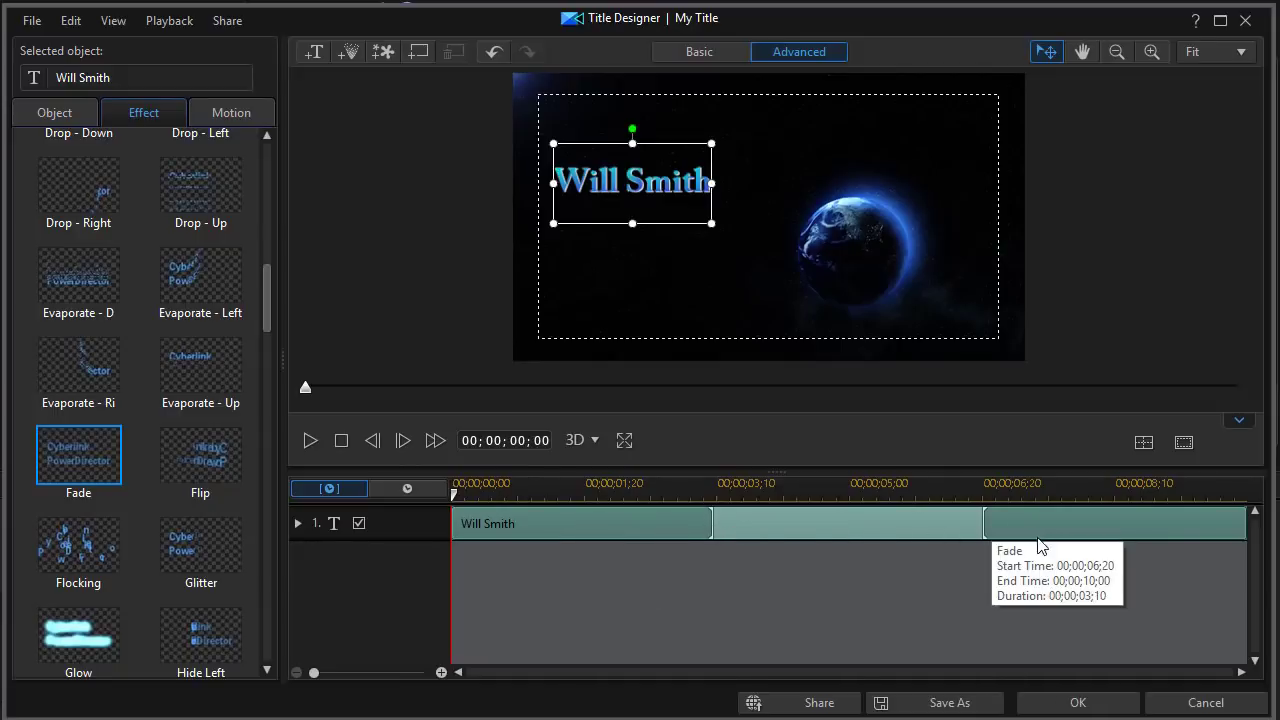
left_click(1072, 706)
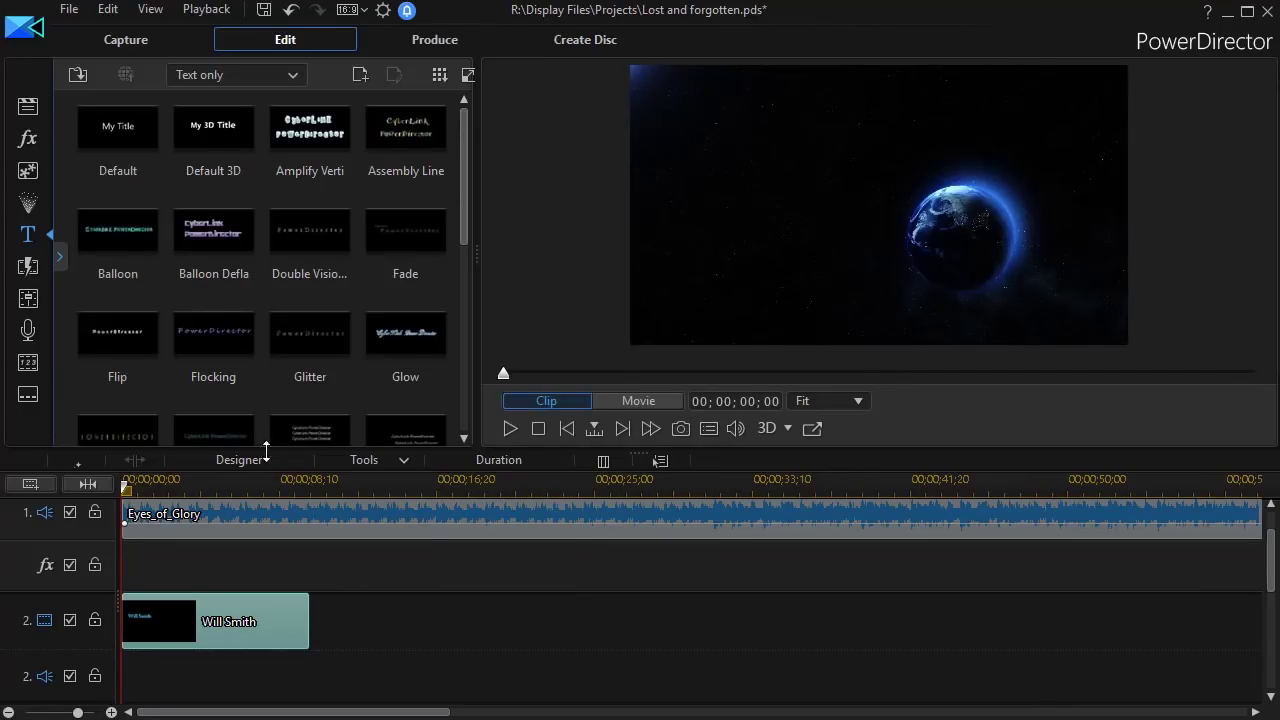
- Show the project media, preview the movie with the Will Smith title, and scroll the tracks up
left_click(29, 108)
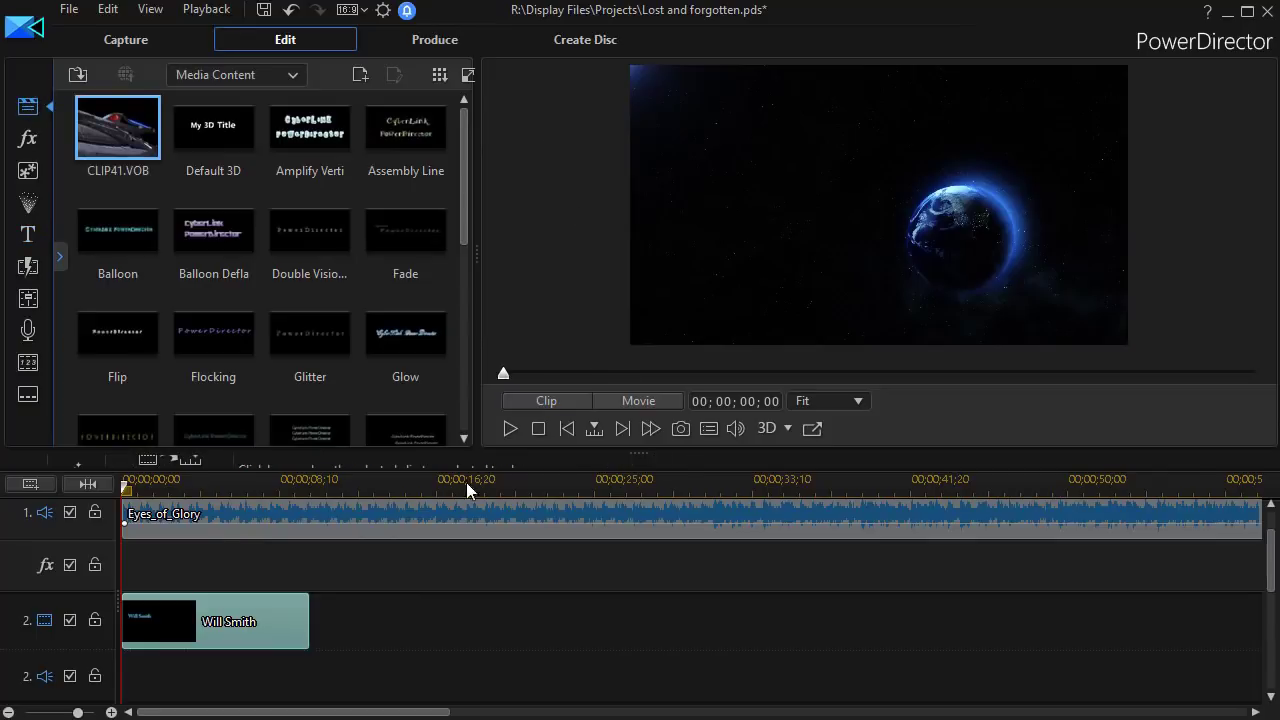
left_click(510, 428)
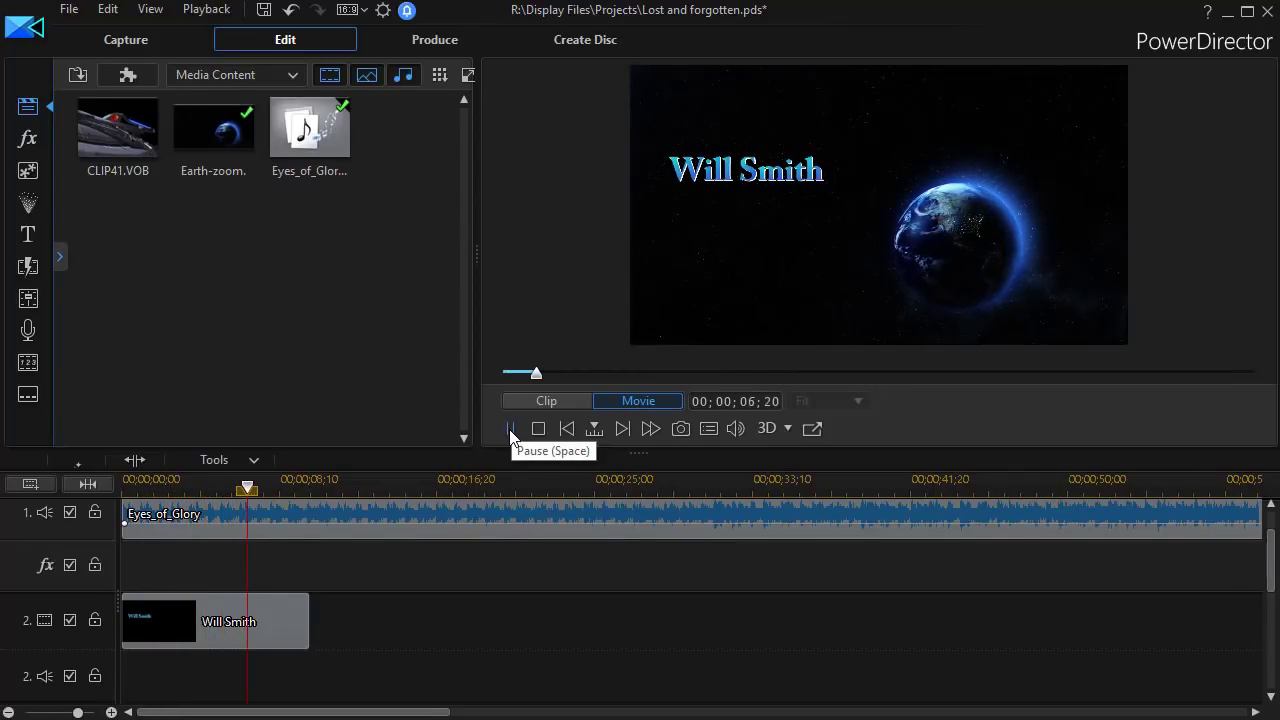
left_click(510, 431)
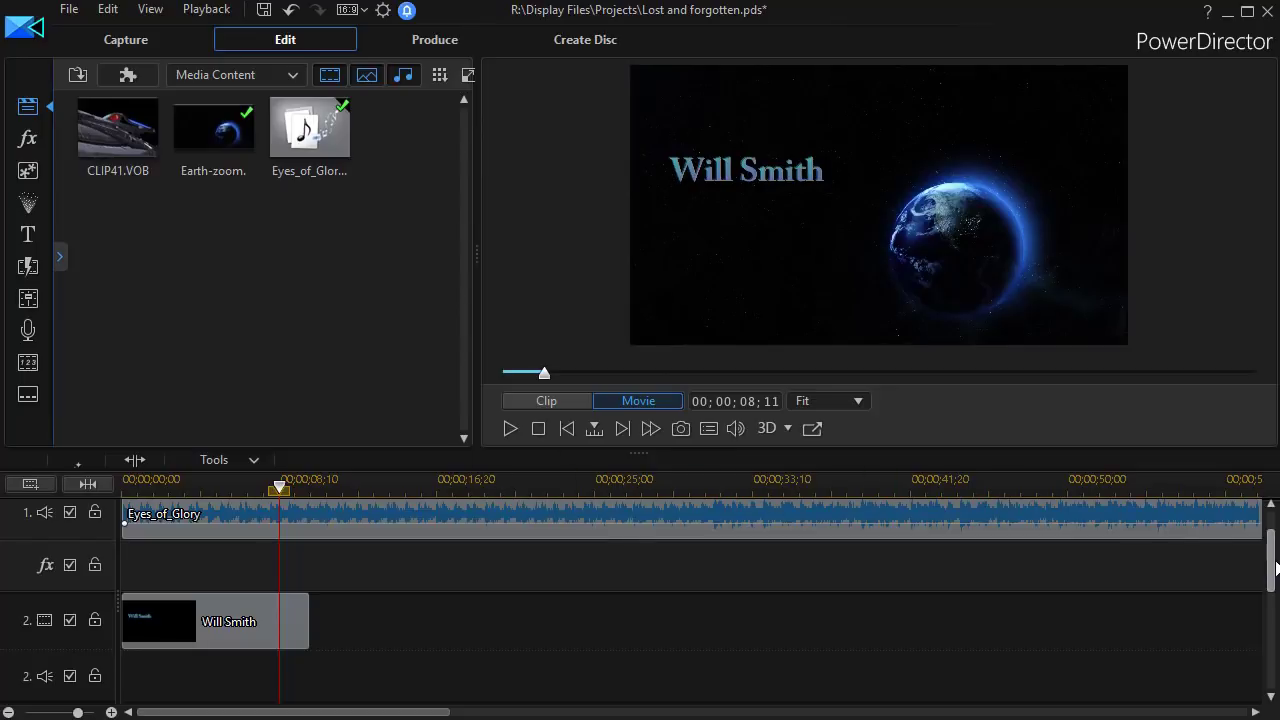
left_click_drag(1270, 563, 1272, 528)
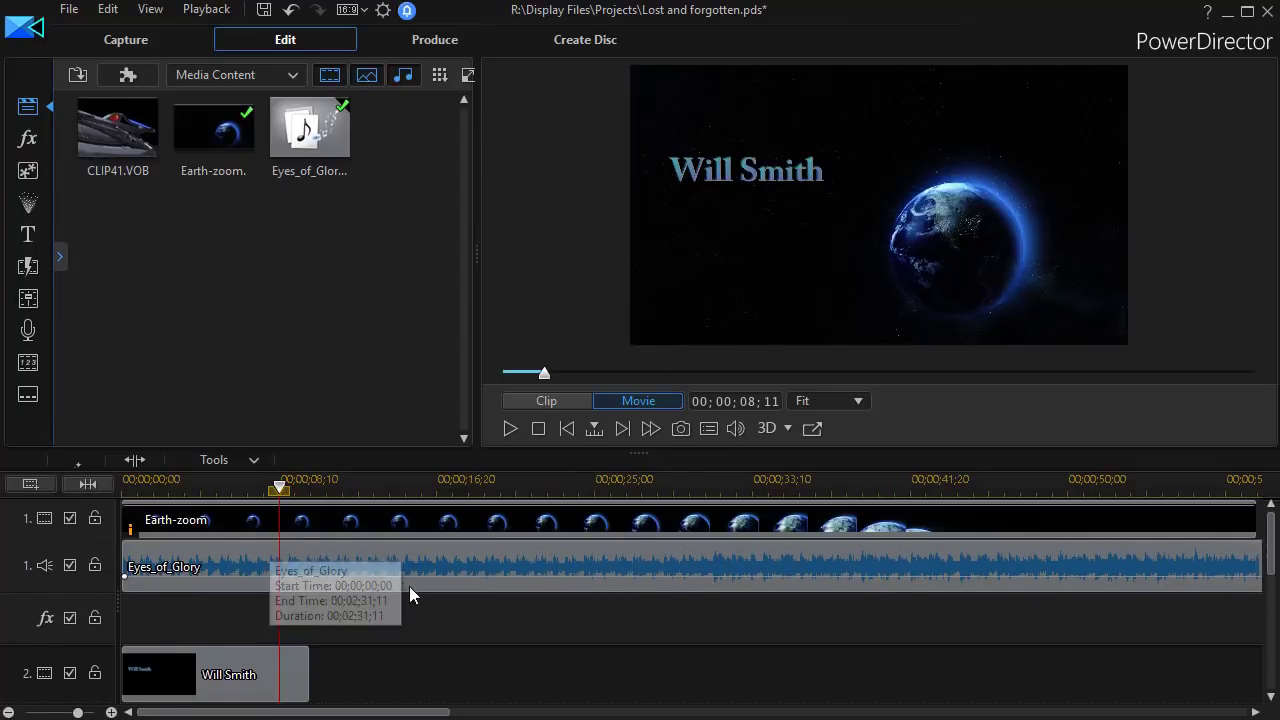
- Run Automatic Music Beat Detection on Eyes_of_Glory.mp3 and zoom its waveform to the first seconds
right_click(502, 561)
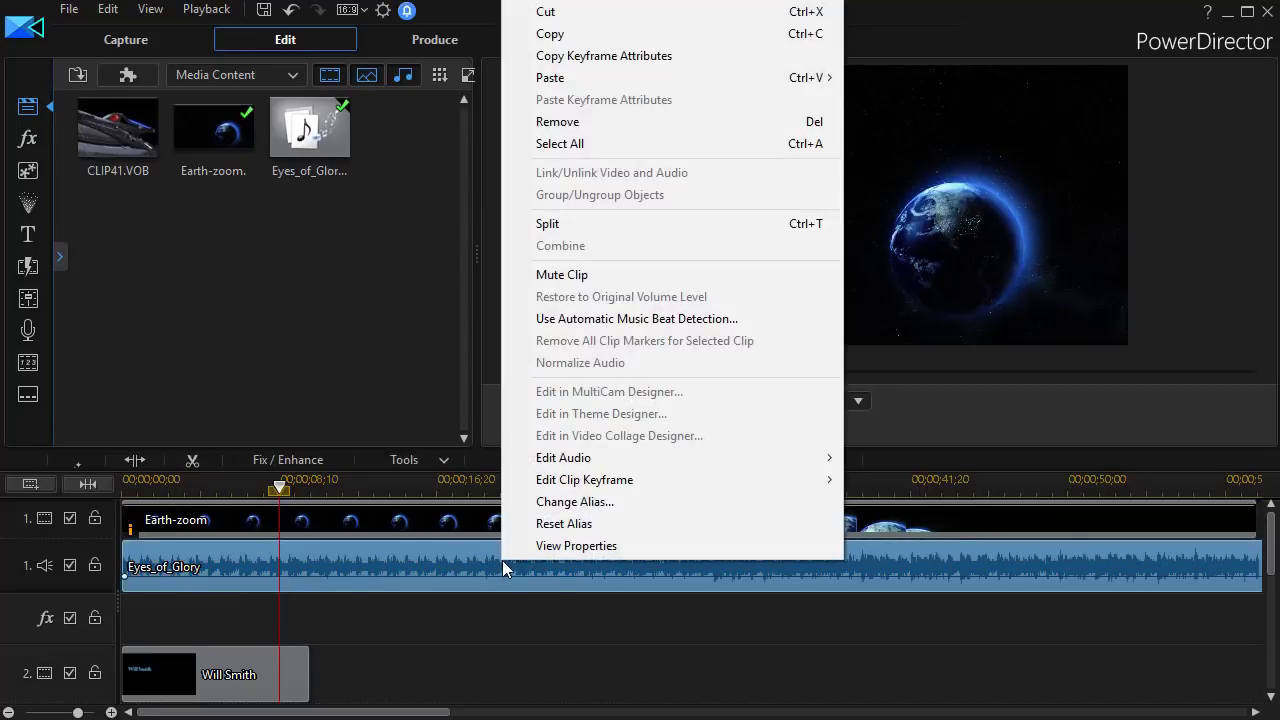
left_click(755, 317)
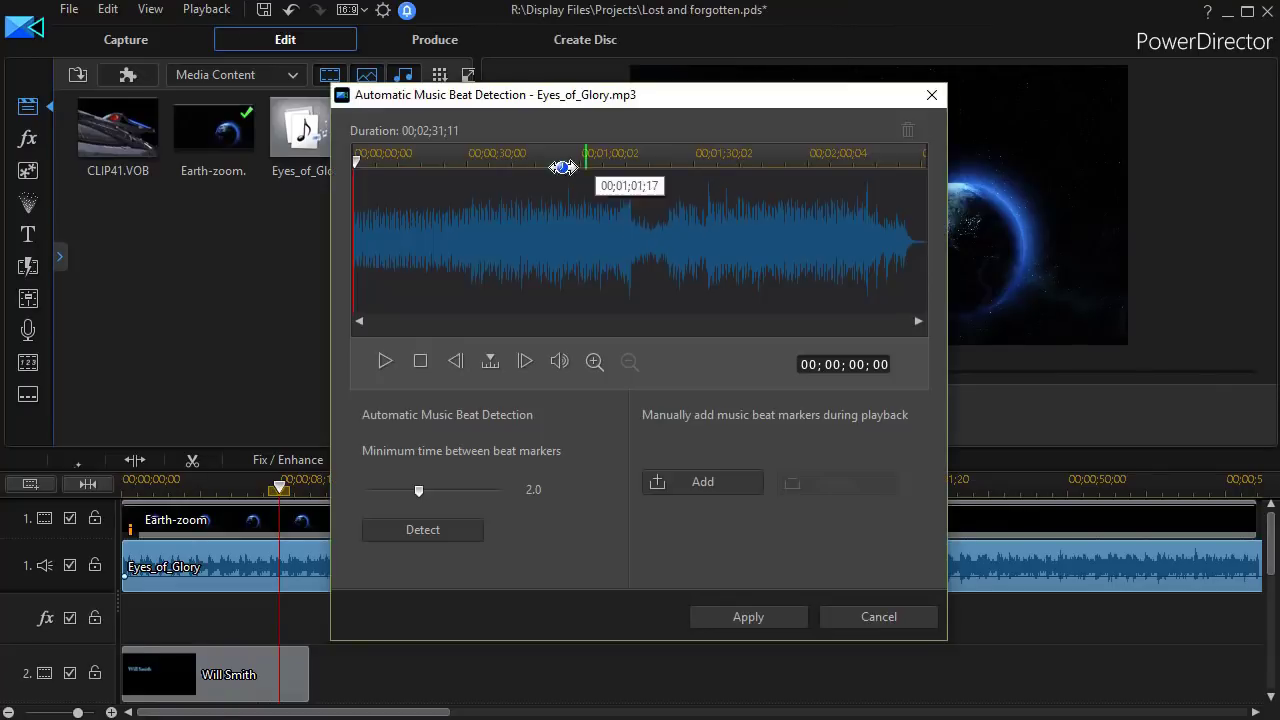
left_click_drag(438, 152, 806, 189)
left_click_drag(478, 148, 623, 180)
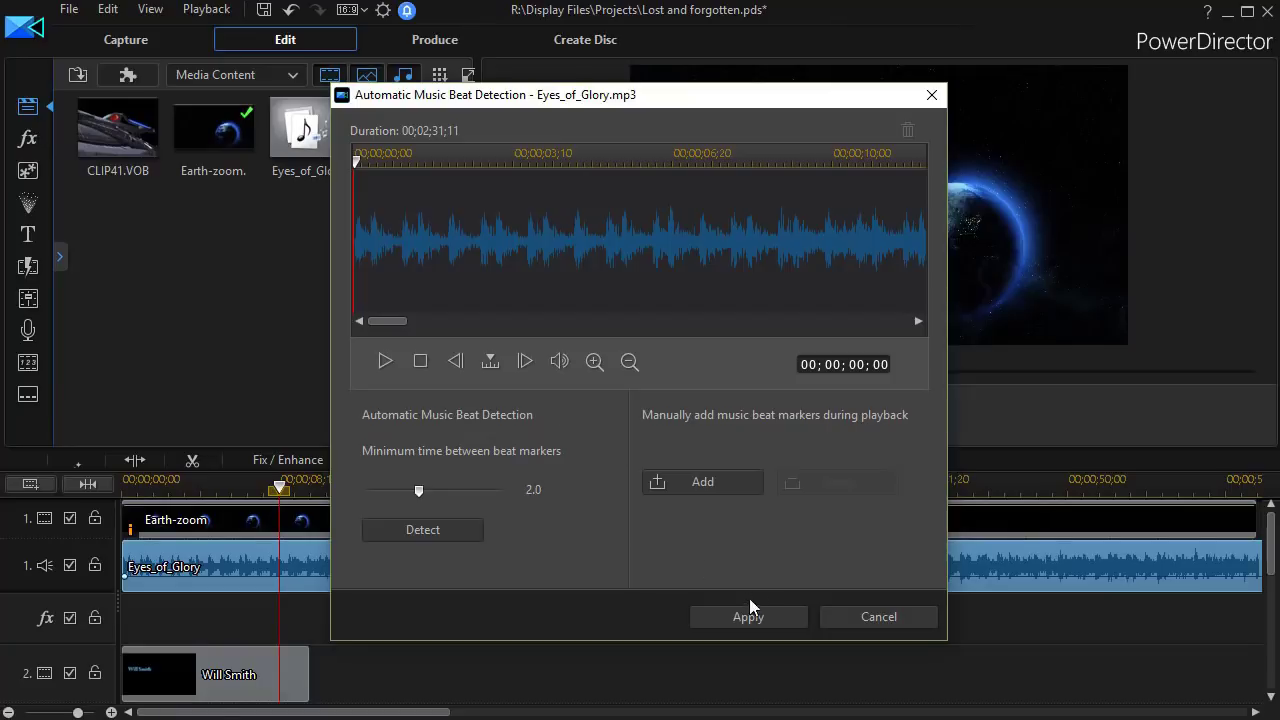
- Play Eyes_of_Glory and drop six beat markers roughly every two and a half seconds
left_click(385, 366)
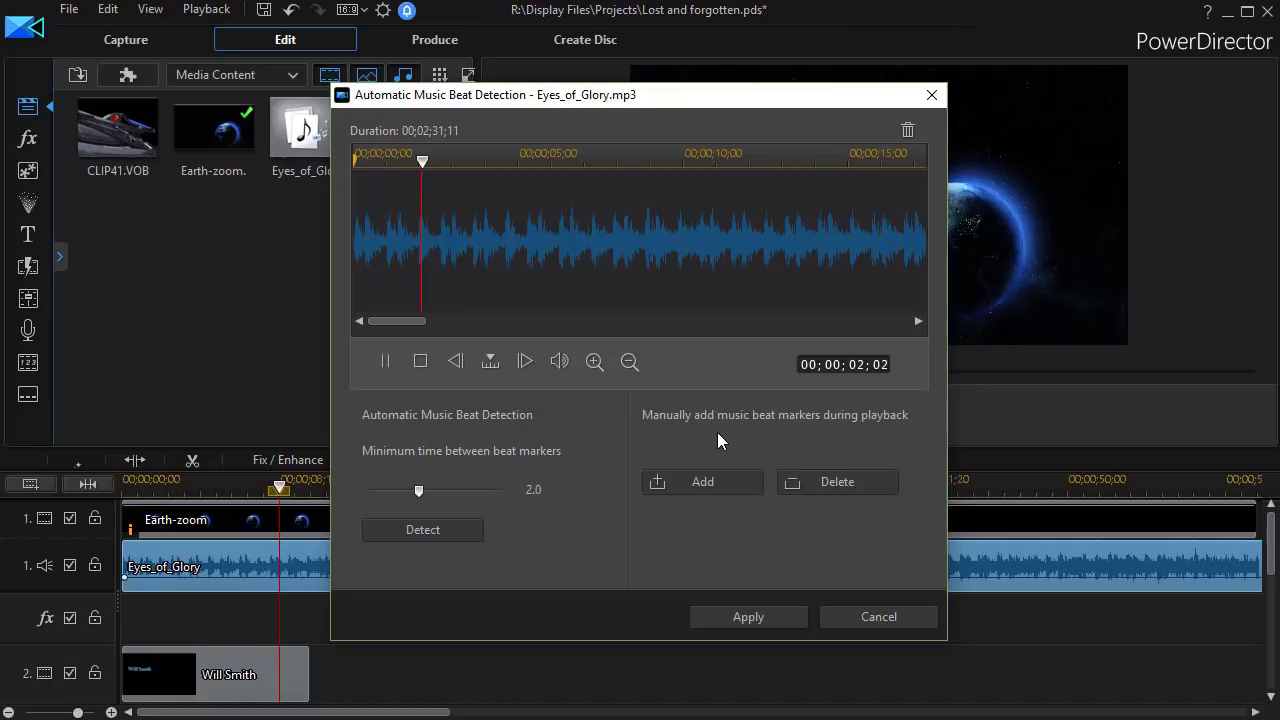
key("m")
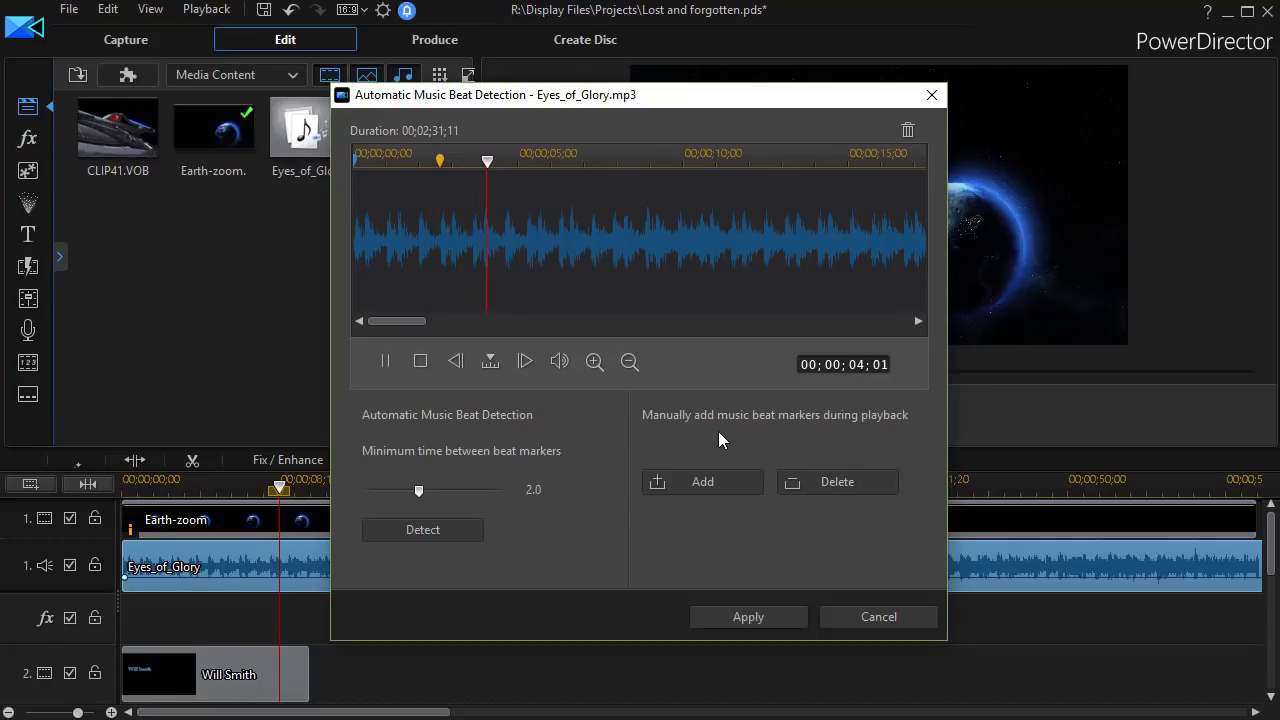
key("m")
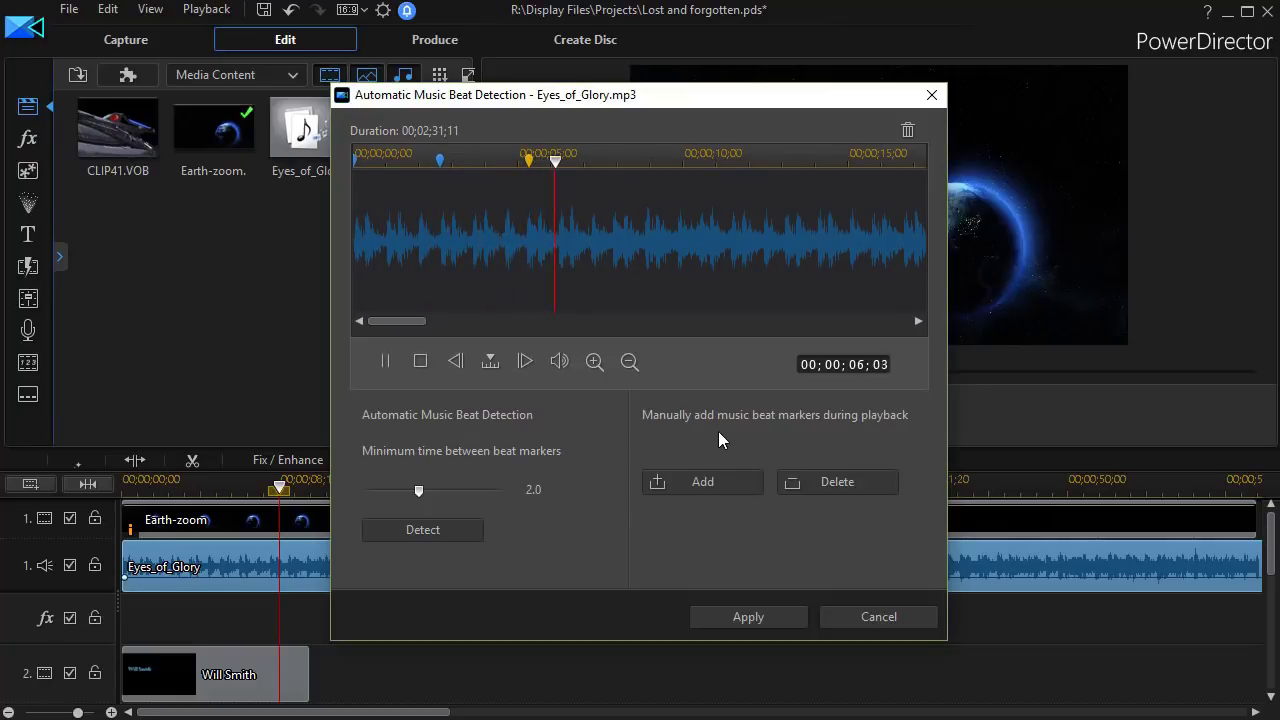
key("m")
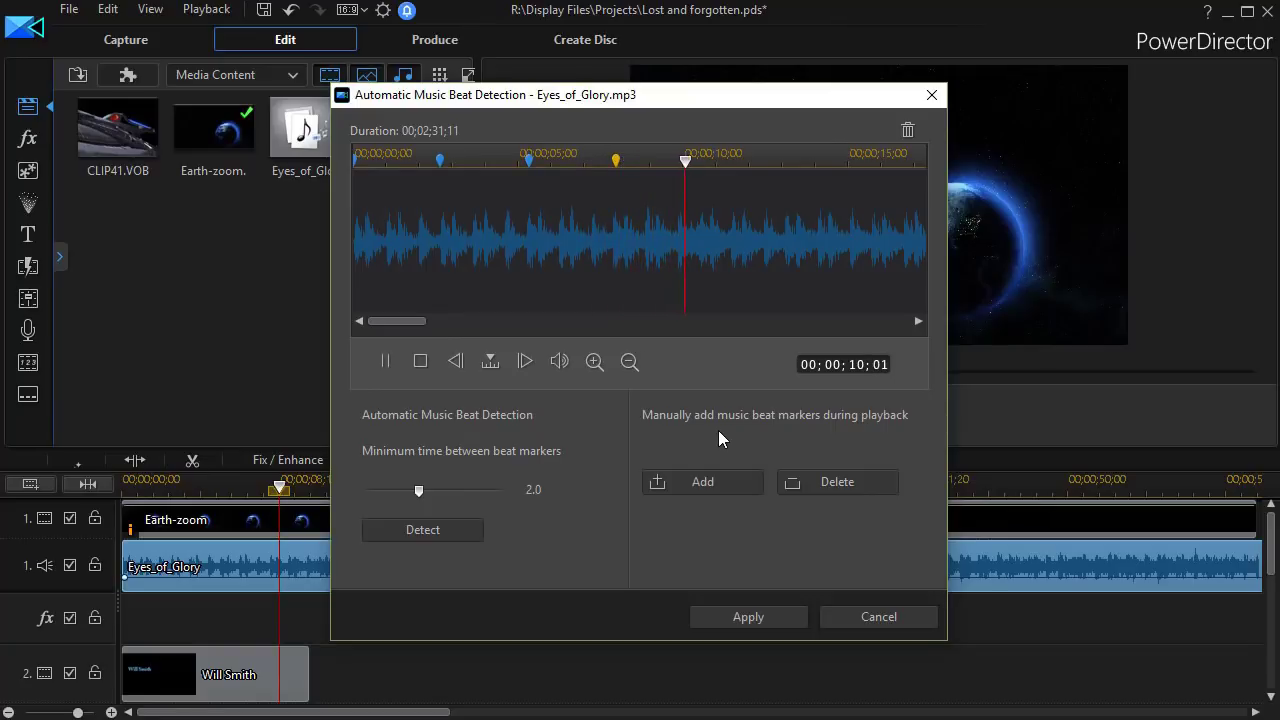
key("m")
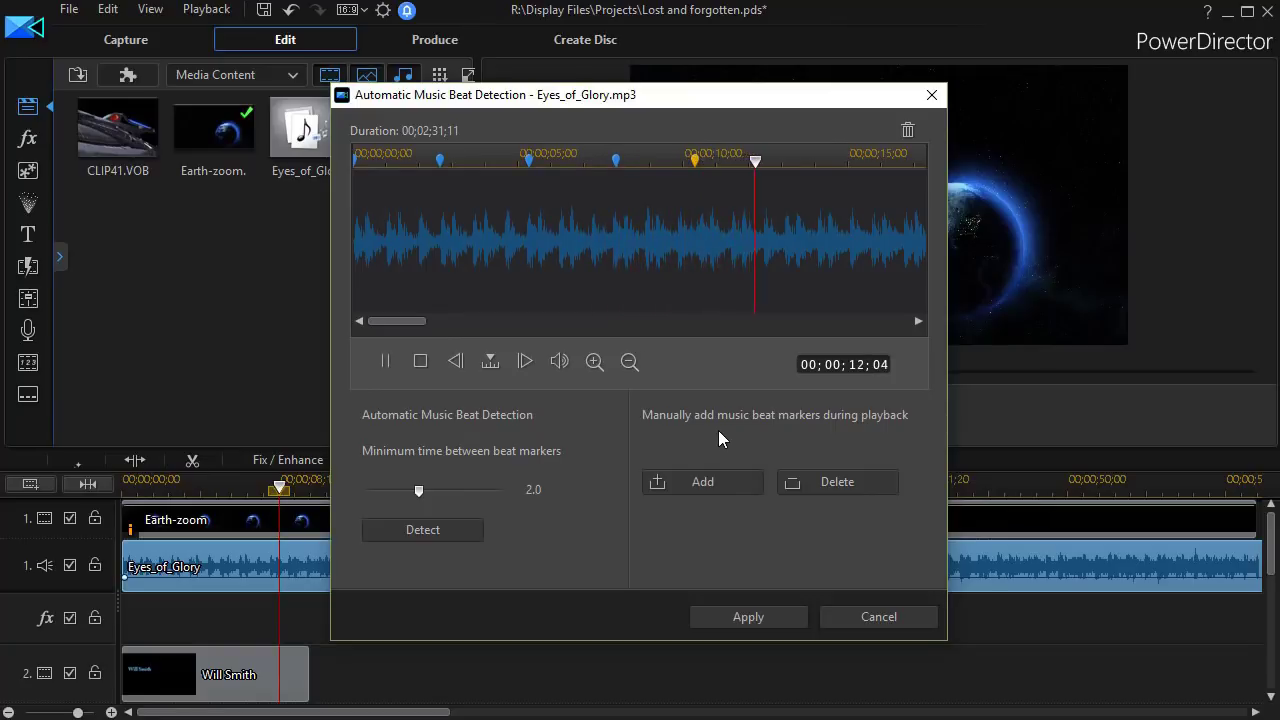
key("m")
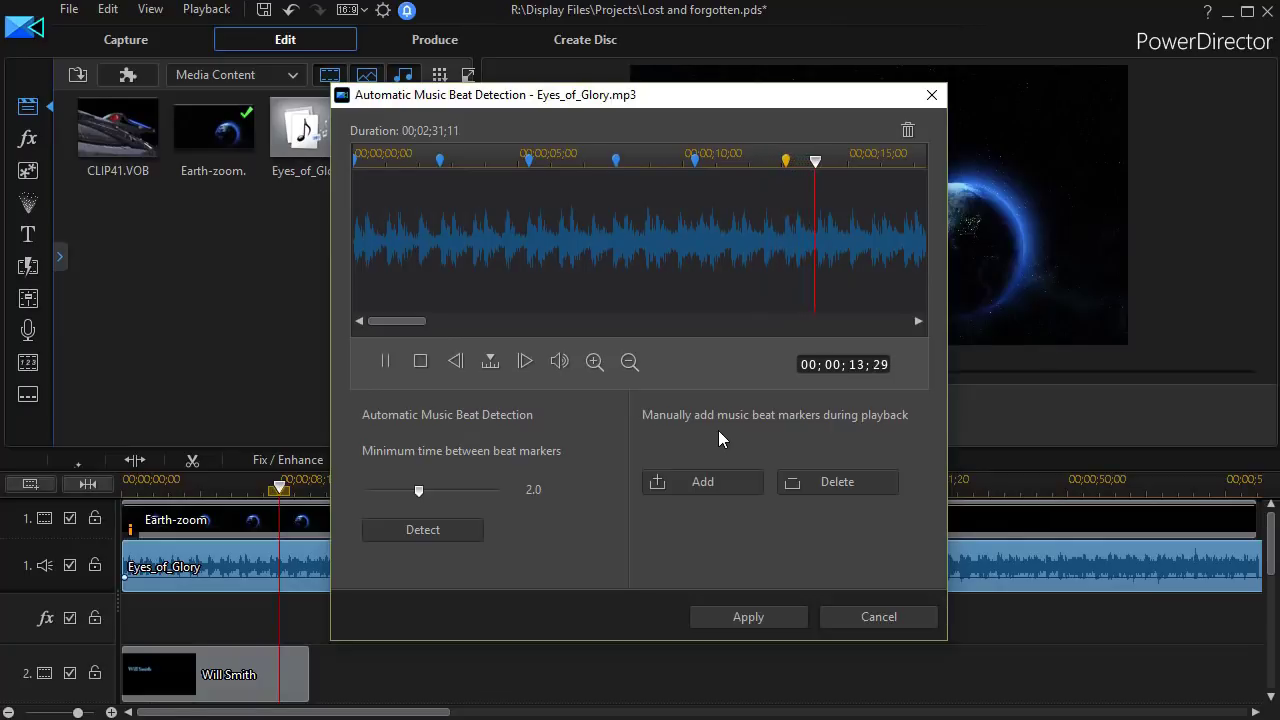
key("m")
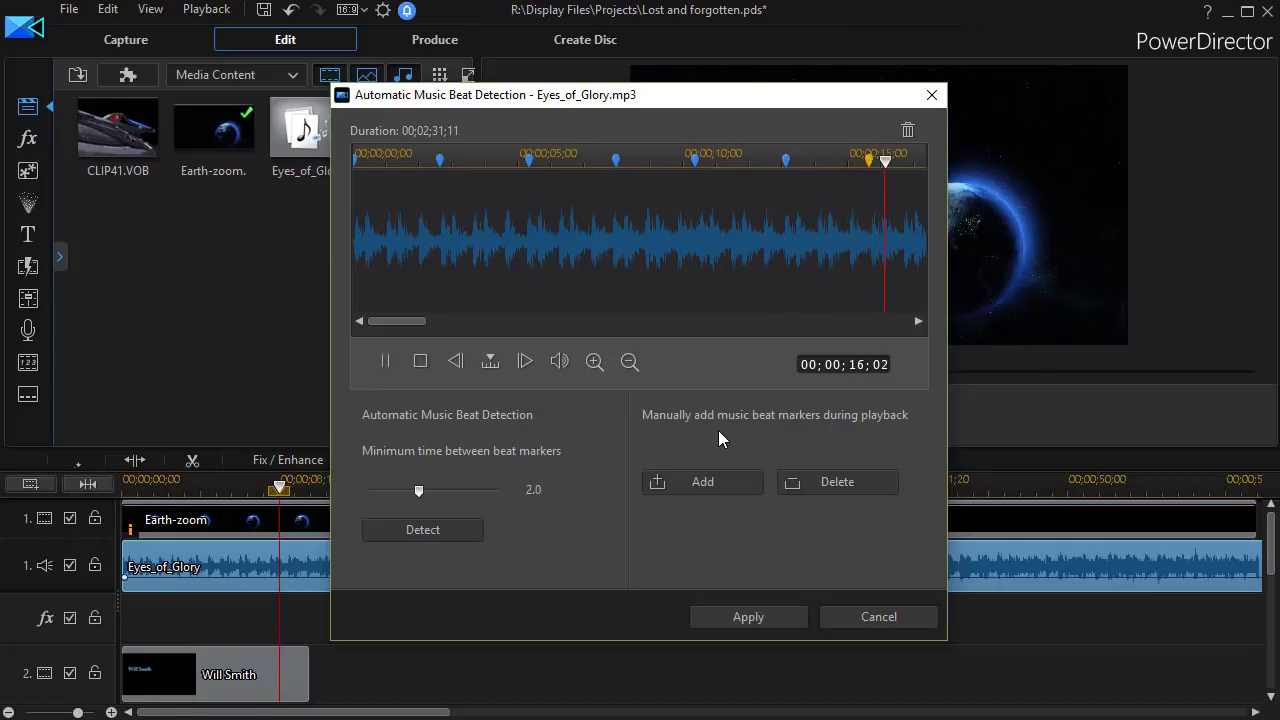
- Stop playback, apply the beat markers to the timeline, and select the Will Smith title clip
key("ctrl+slash")
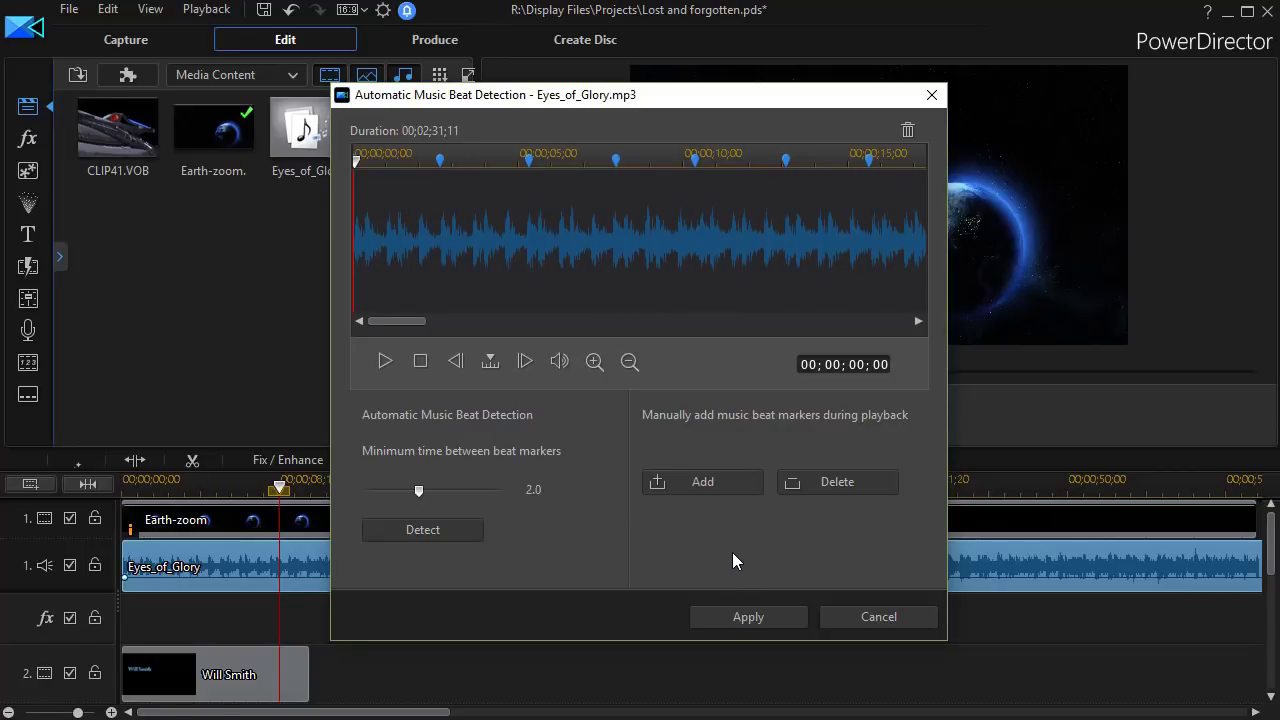
left_click(748, 617)
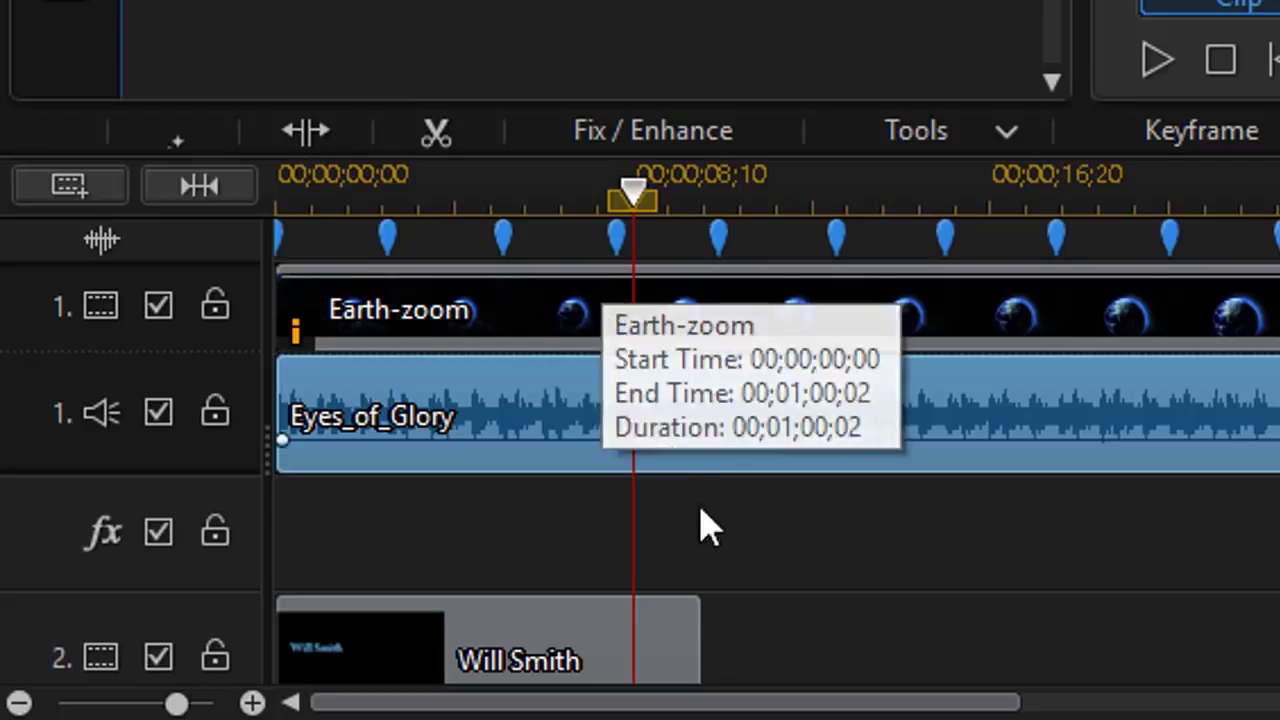
left_click(650, 655)
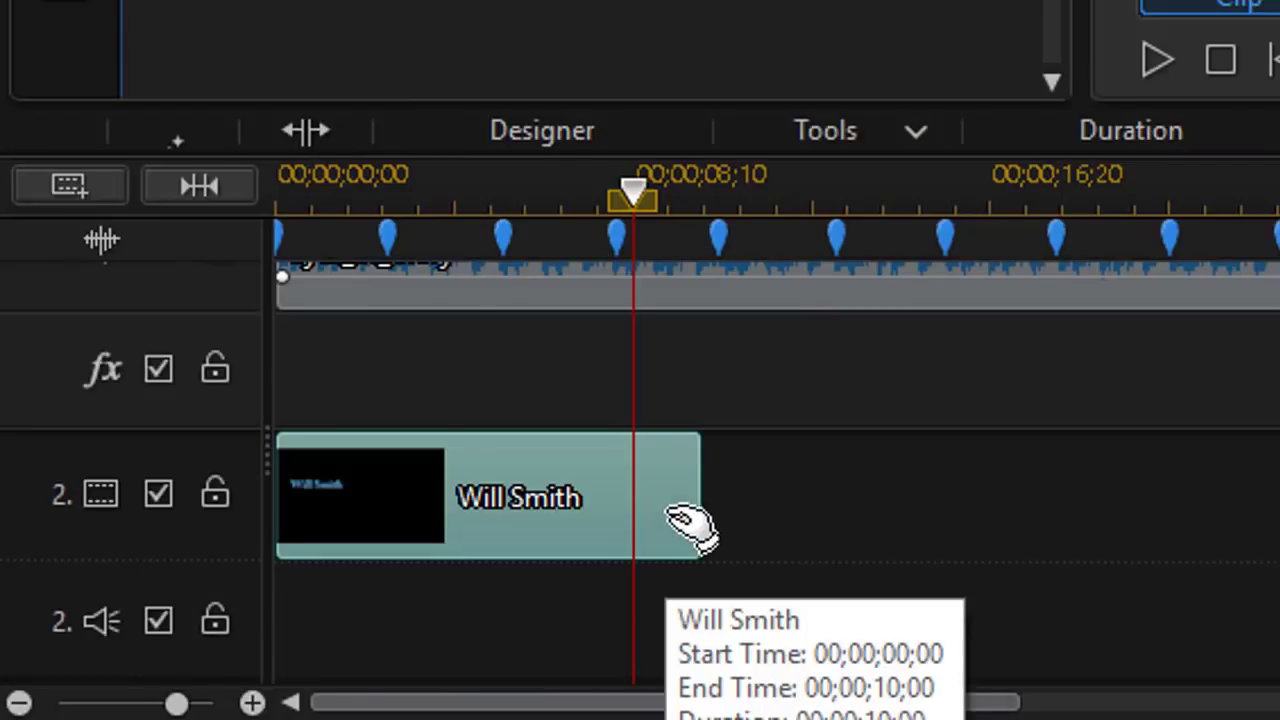
- Trim the Will Smith title's right edge to the beat marker just before 00;00;08;10
left_click_drag(693, 514, 610, 516)
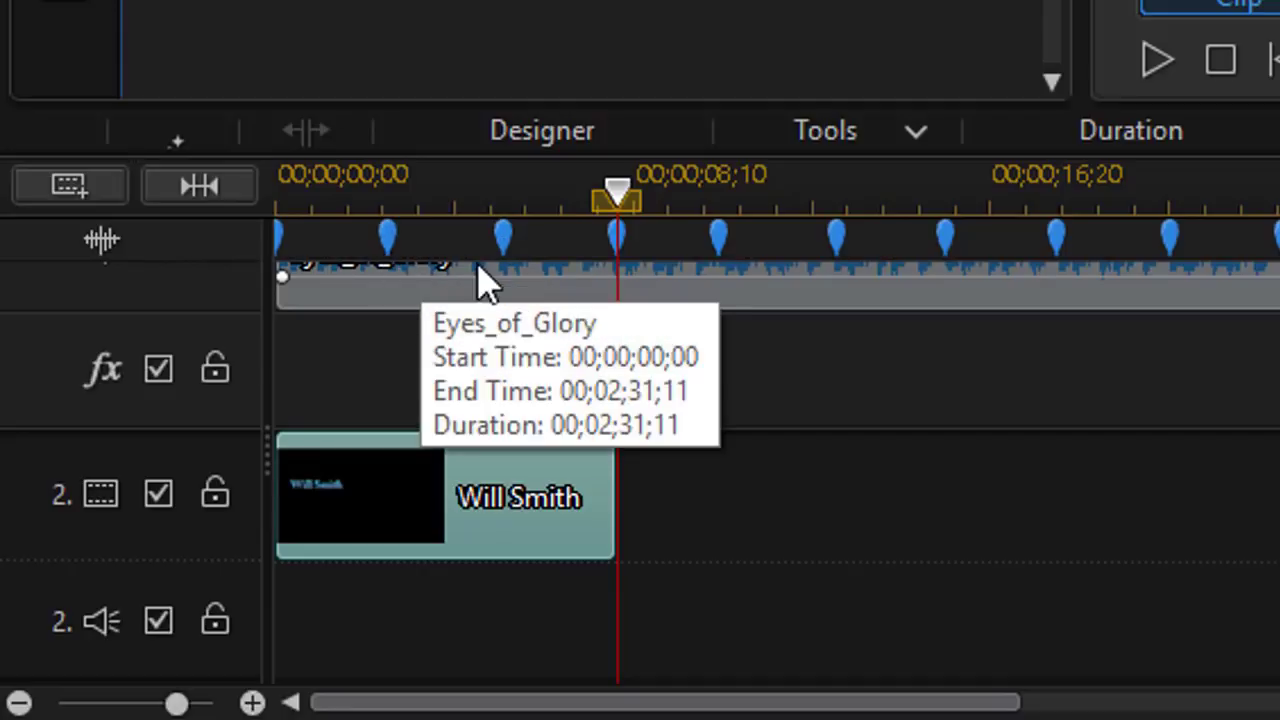
- Align the Will Smith title's Fade exit to start on the 00;00;05;10 beat, then close the designer
double_click(517, 490)
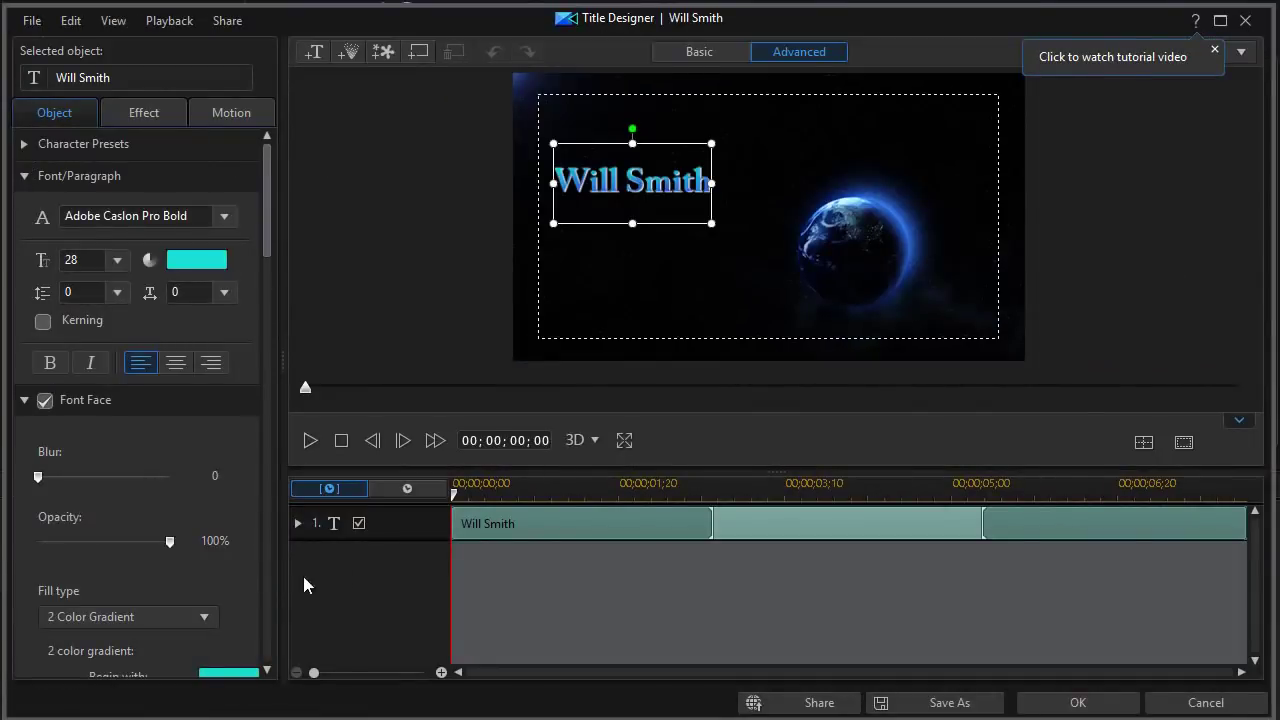
left_click(415, 487)
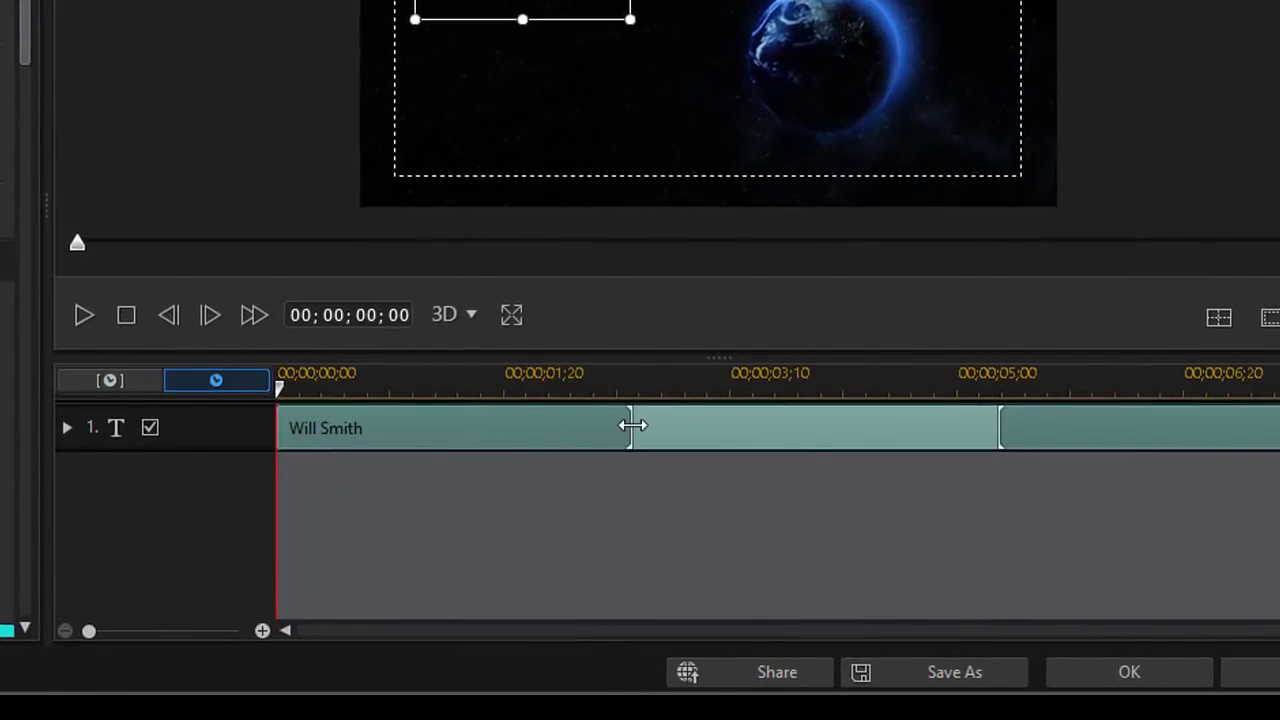
left_click(634, 426)
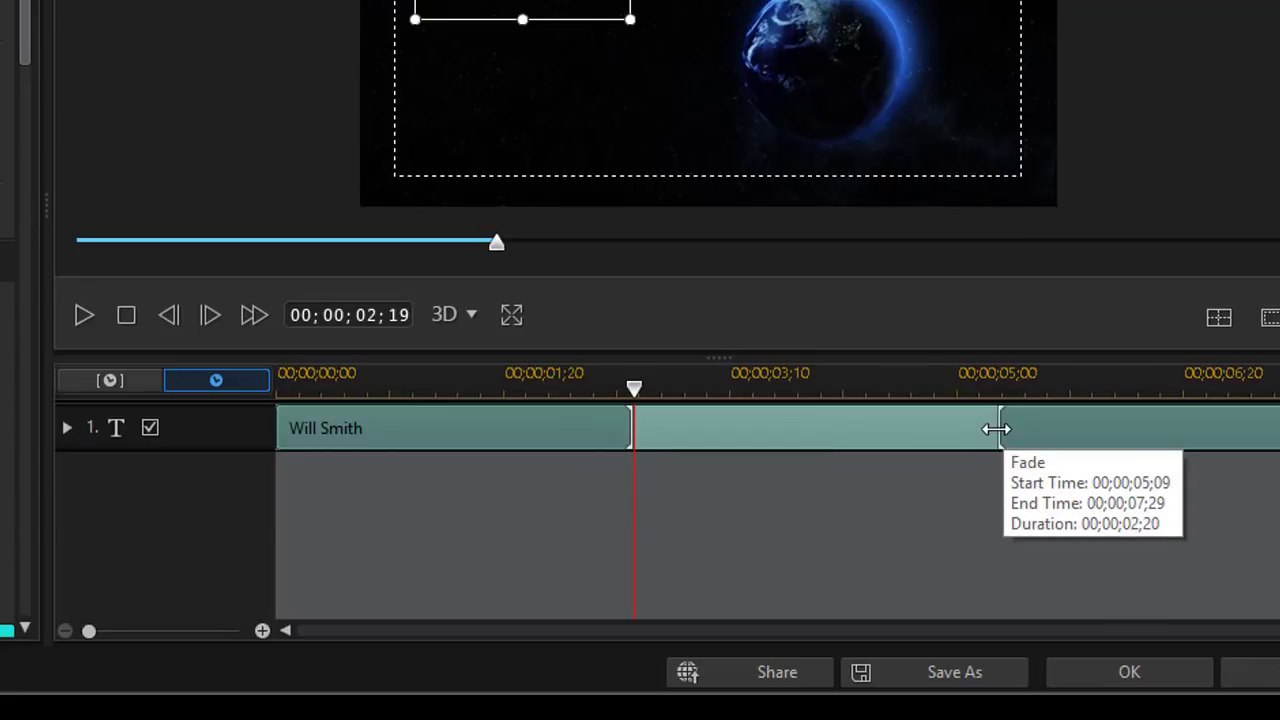
mouse_move(996, 429)
left_mouse_down()
mouse_move(1009, 431)
mouse_move(1000, 443)
left_mouse_up()
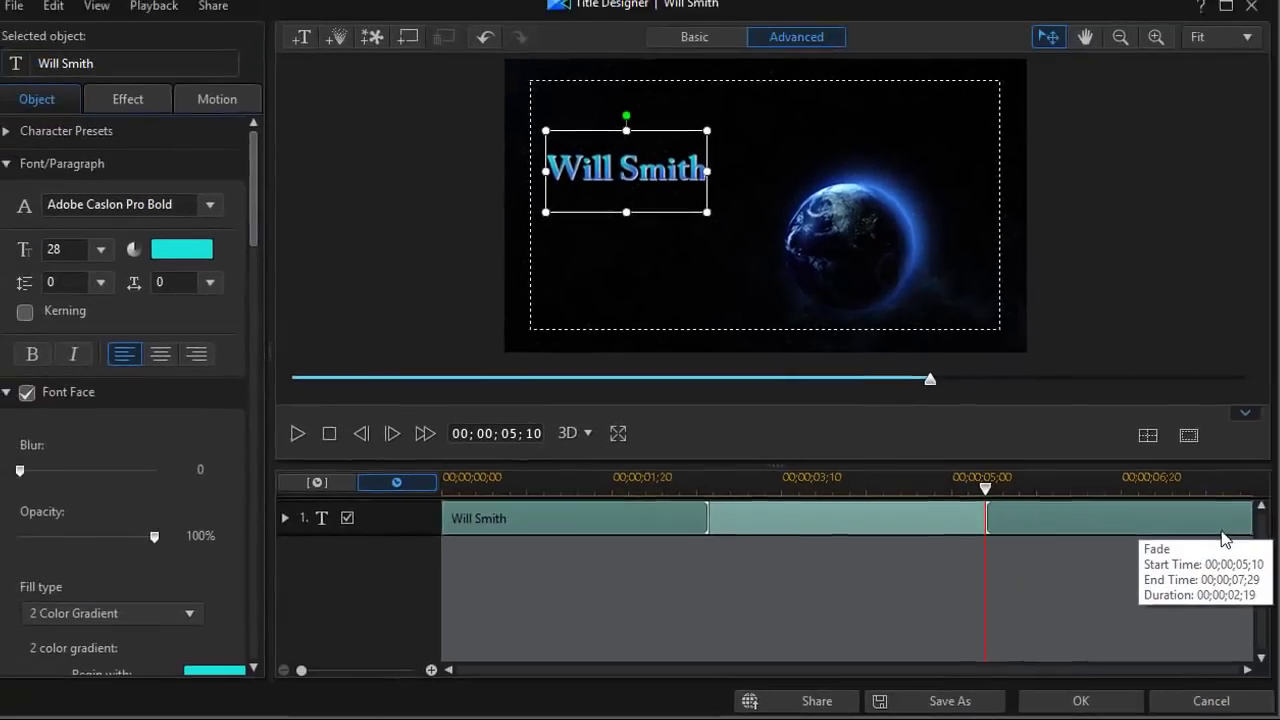
mouse_move(1217, 518)
left_mouse_down()
mouse_move(1243, 518)
mouse_move(1228, 523)
left_mouse_up()
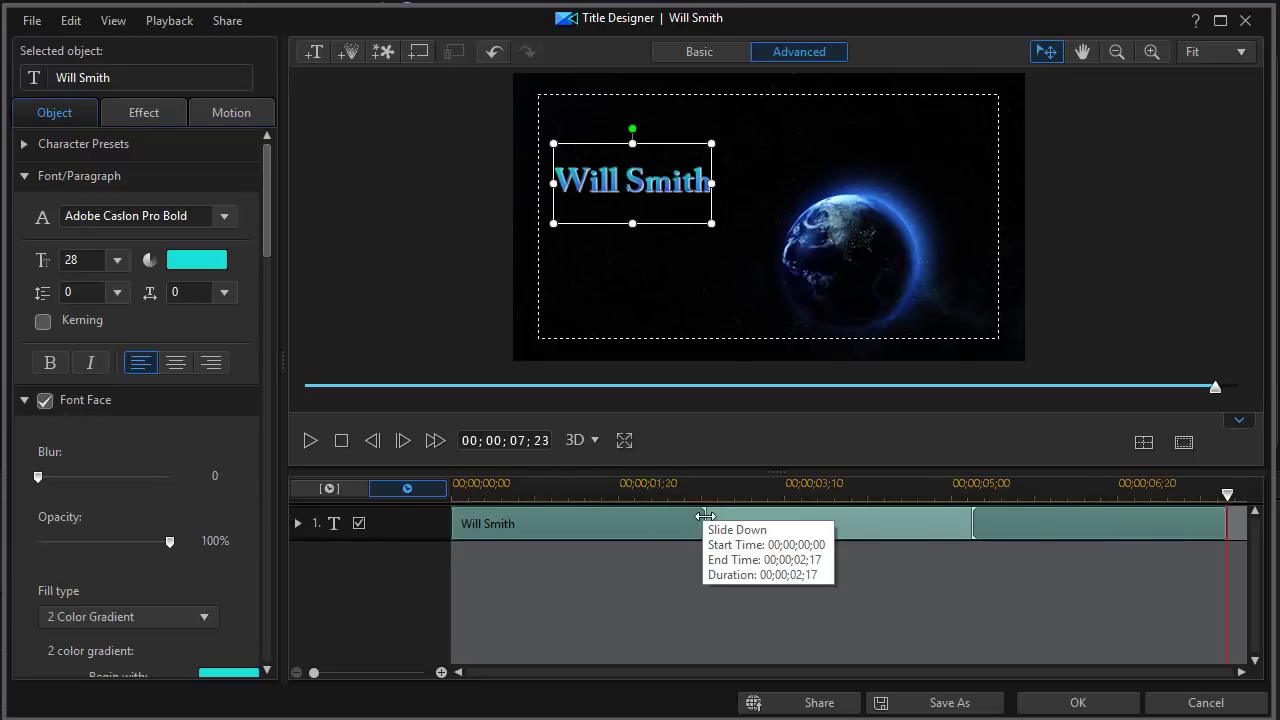
left_click_drag(705, 515, 714, 518)
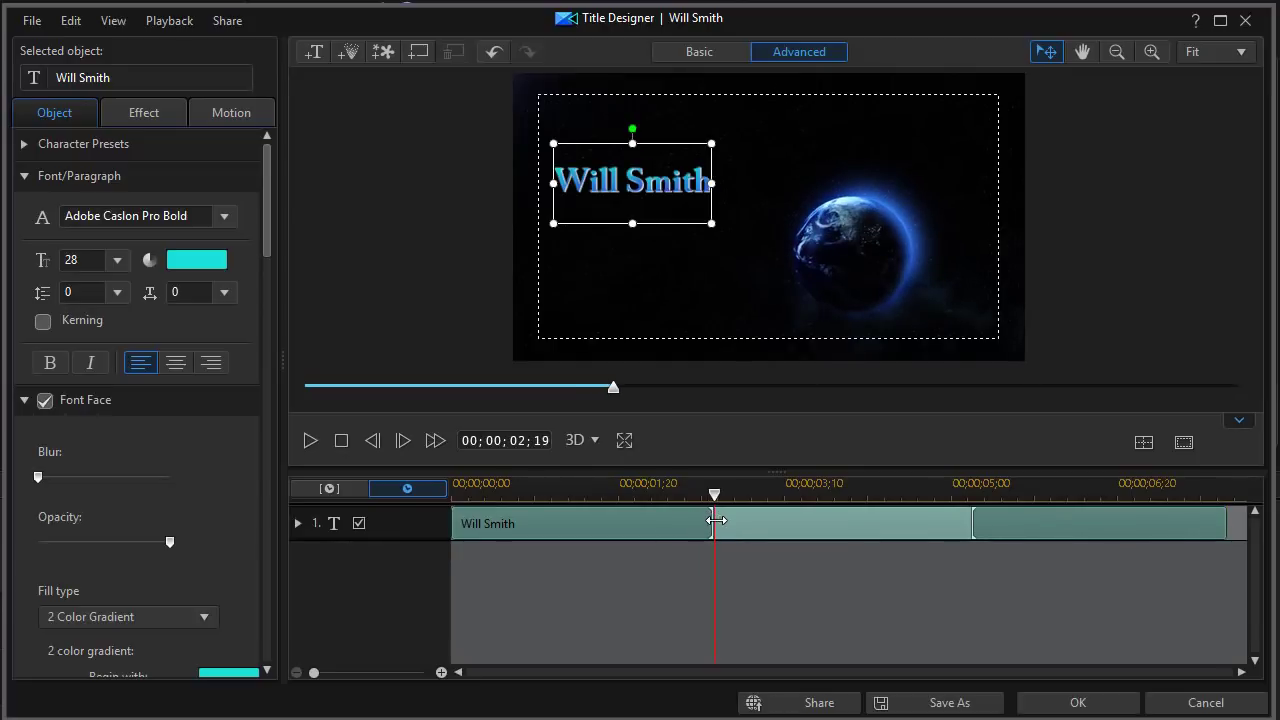
left_click(970, 525)
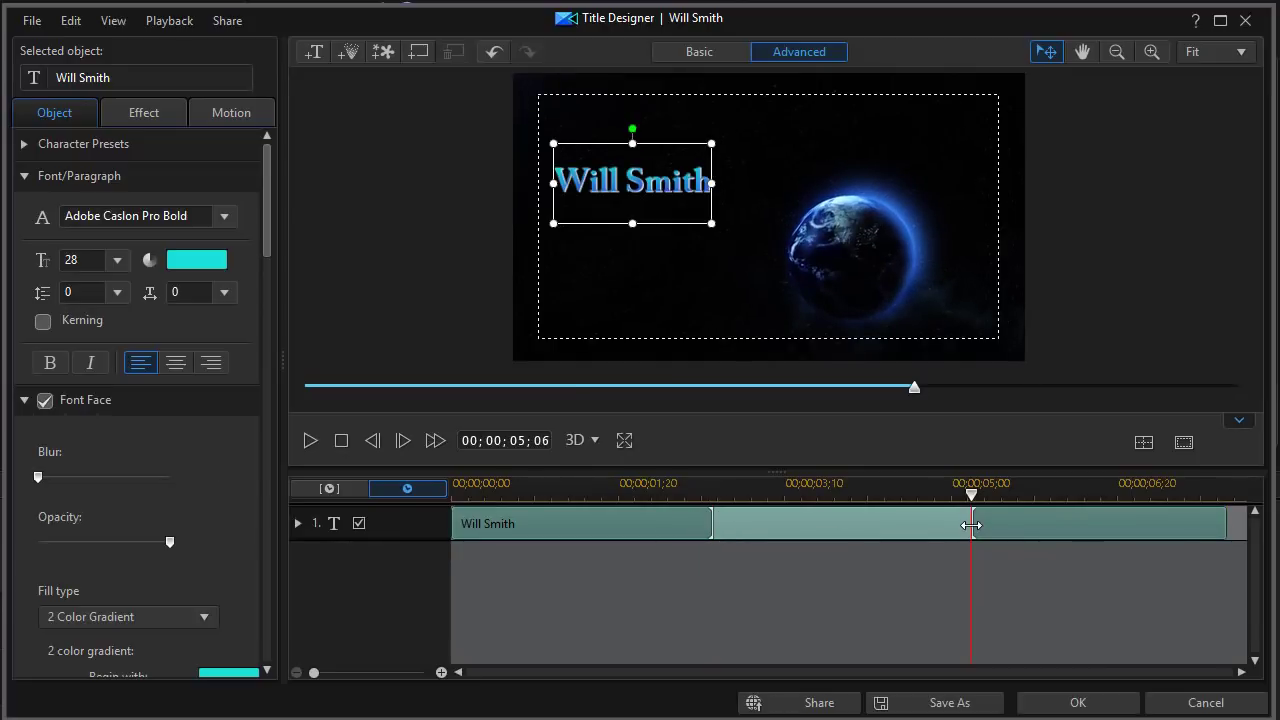
left_click_drag(973, 527, 986, 534)
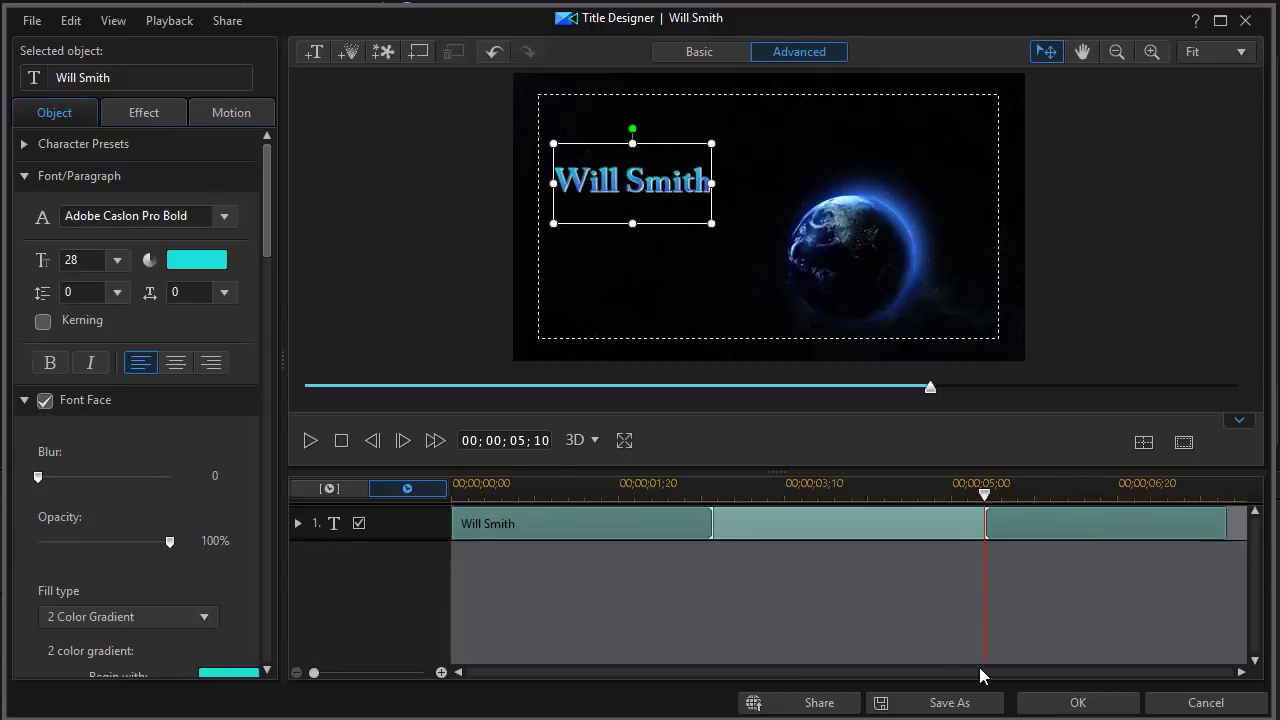
left_click(1064, 707)
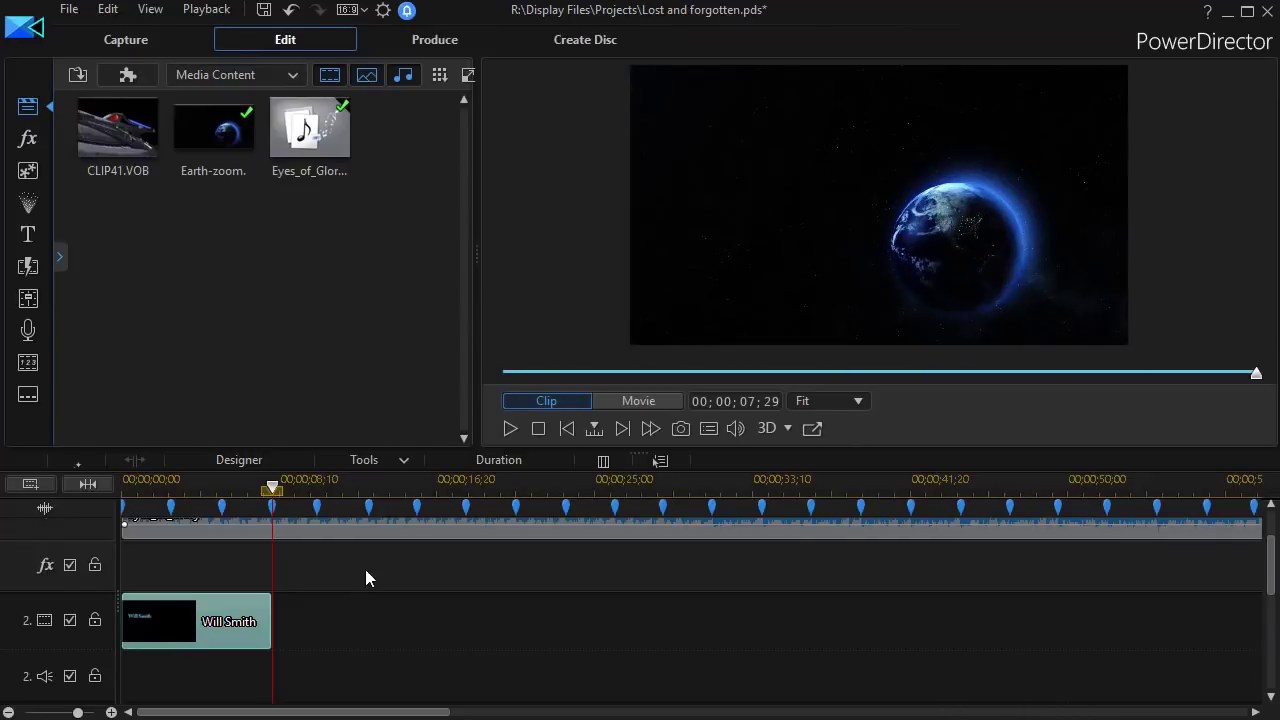
- Zoom the timeline into the opening beats and play the movie from the start to check the title
left_click_drag(380, 487, 986, 509)
left_click_drag(245, 713, 209, 713)
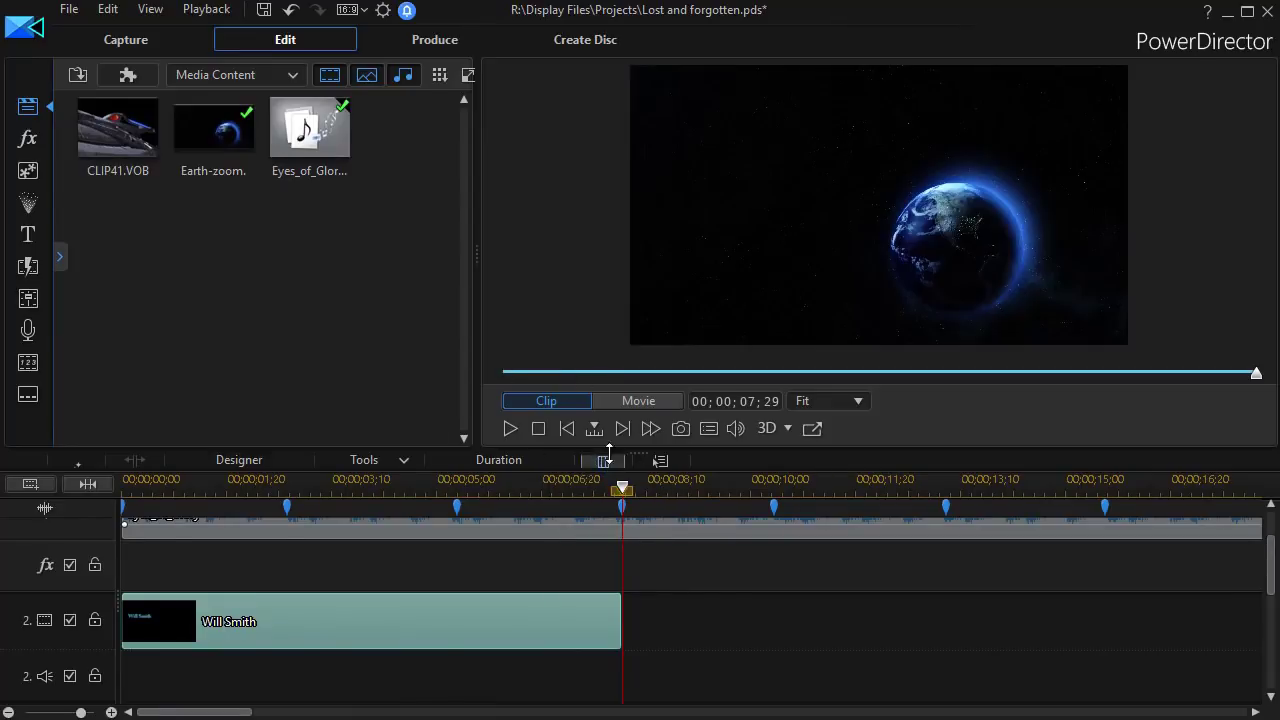
left_click(633, 401)
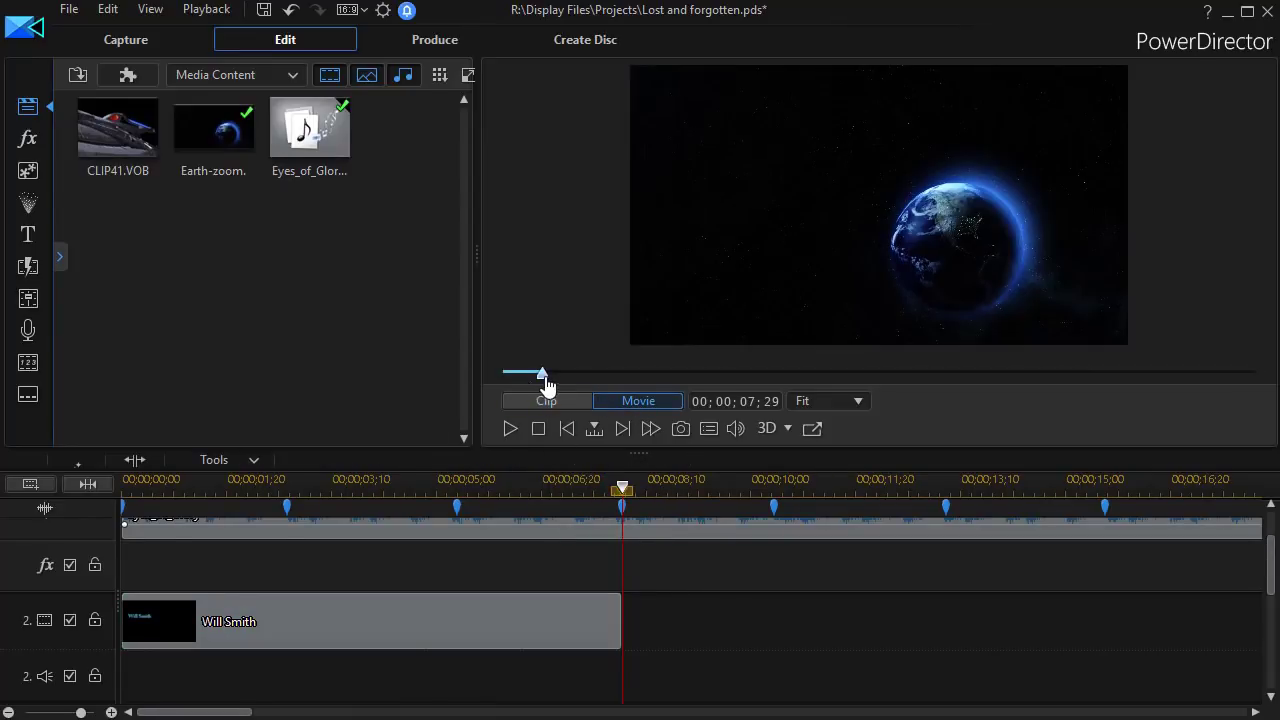
left_click_drag(546, 384, 449, 380)
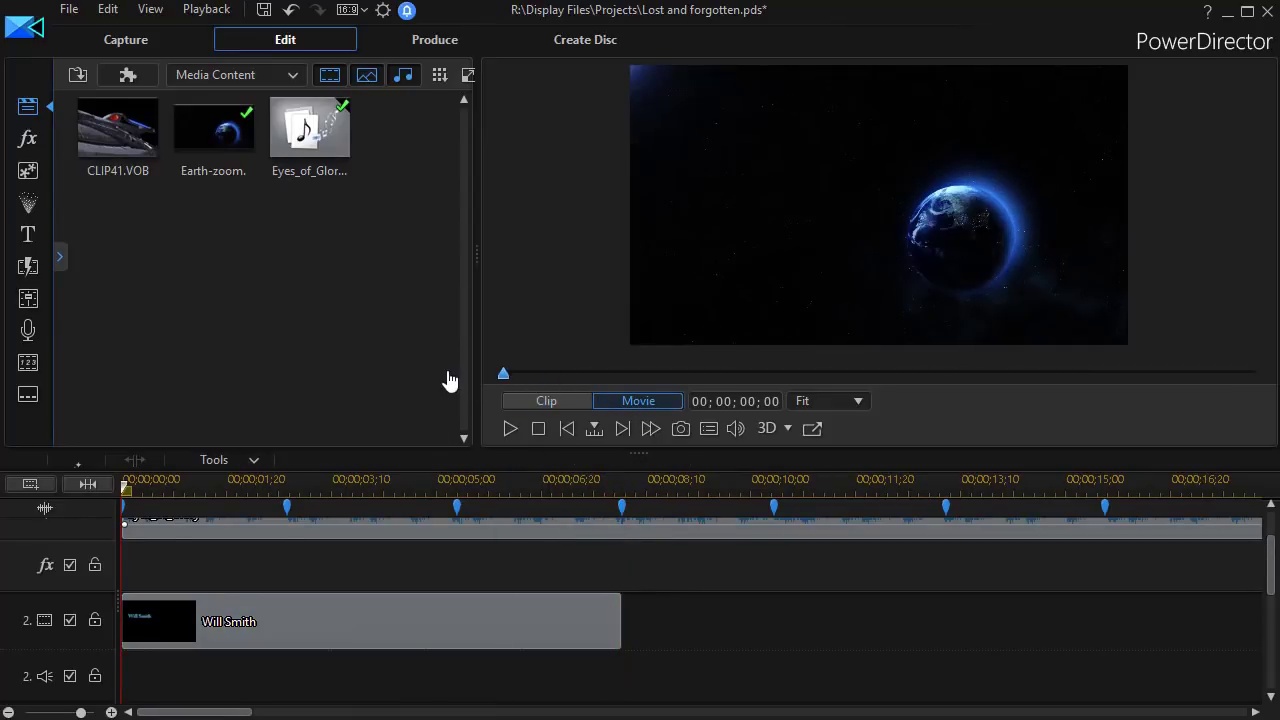
left_click(509, 428)
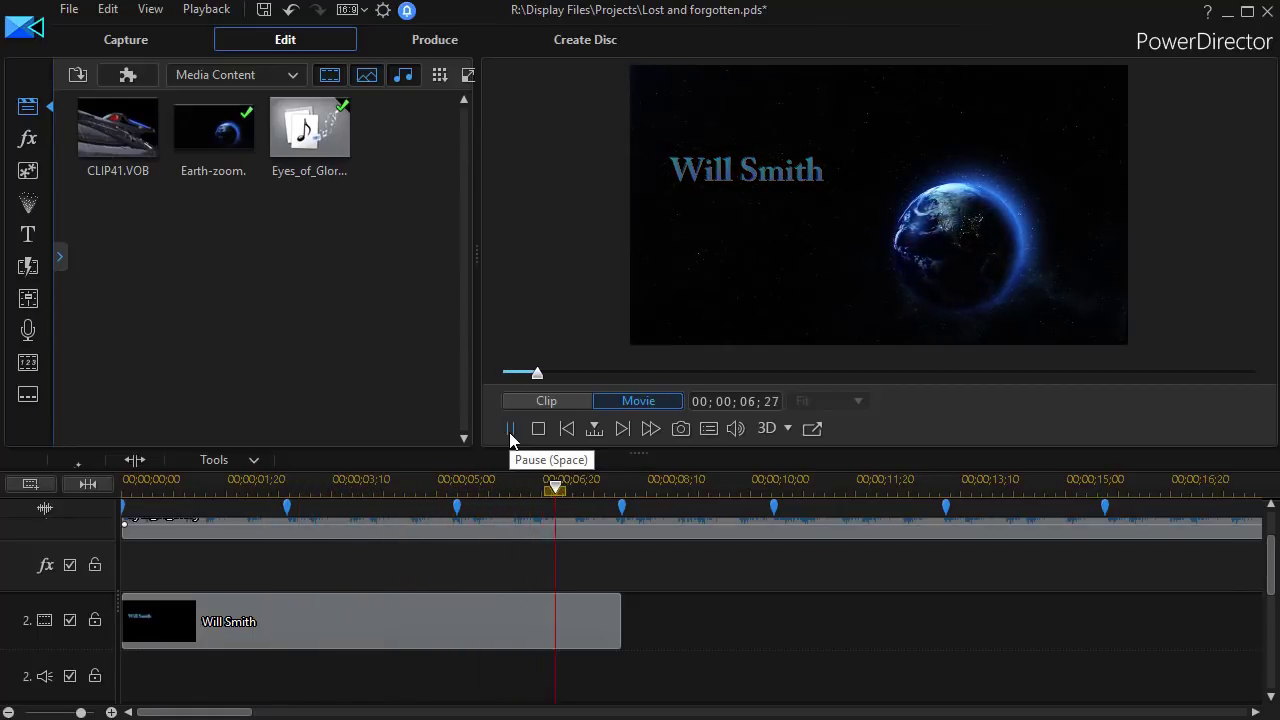
left_click(510, 437)
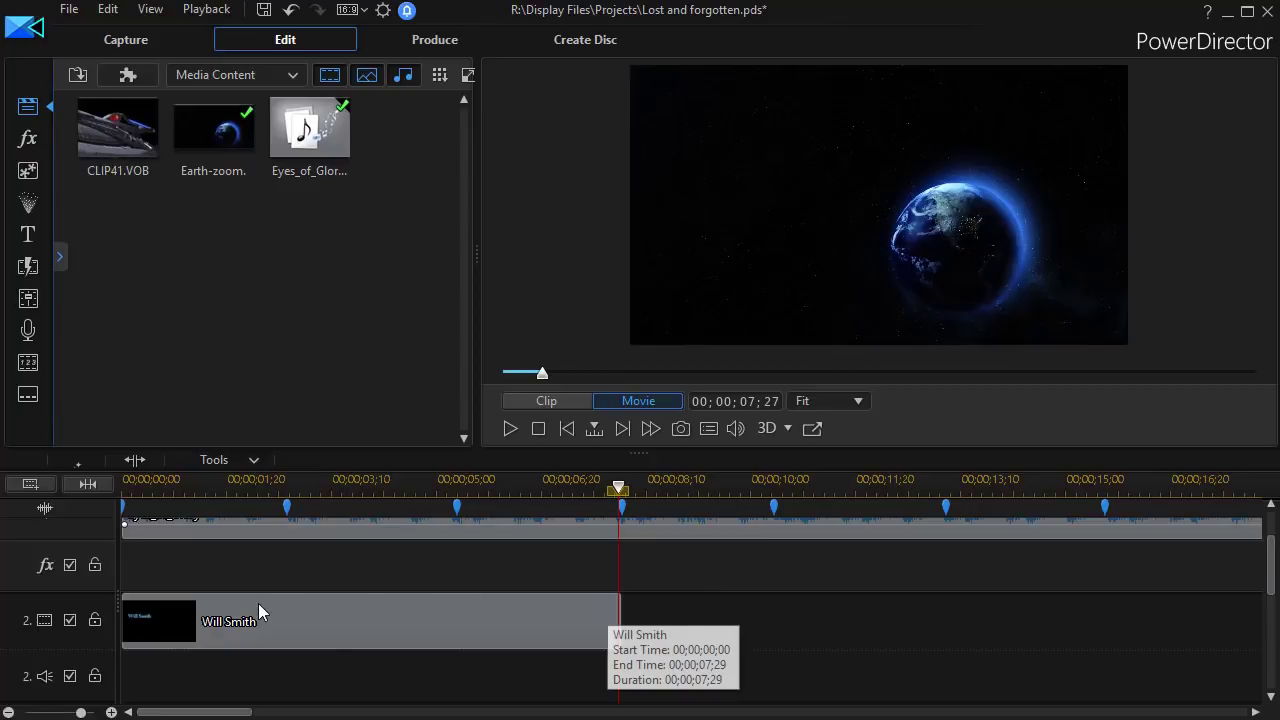
- Copy the Will Smith title clip
left_click(285, 633)
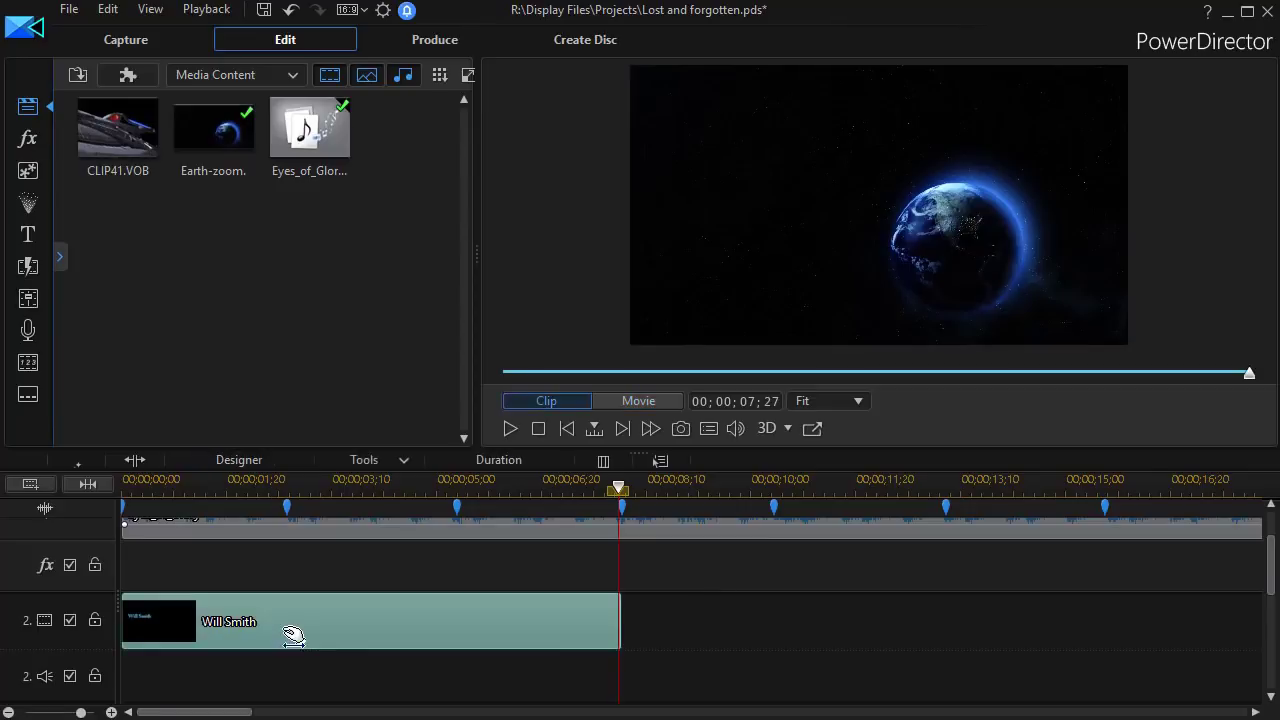
right_click(286, 633)
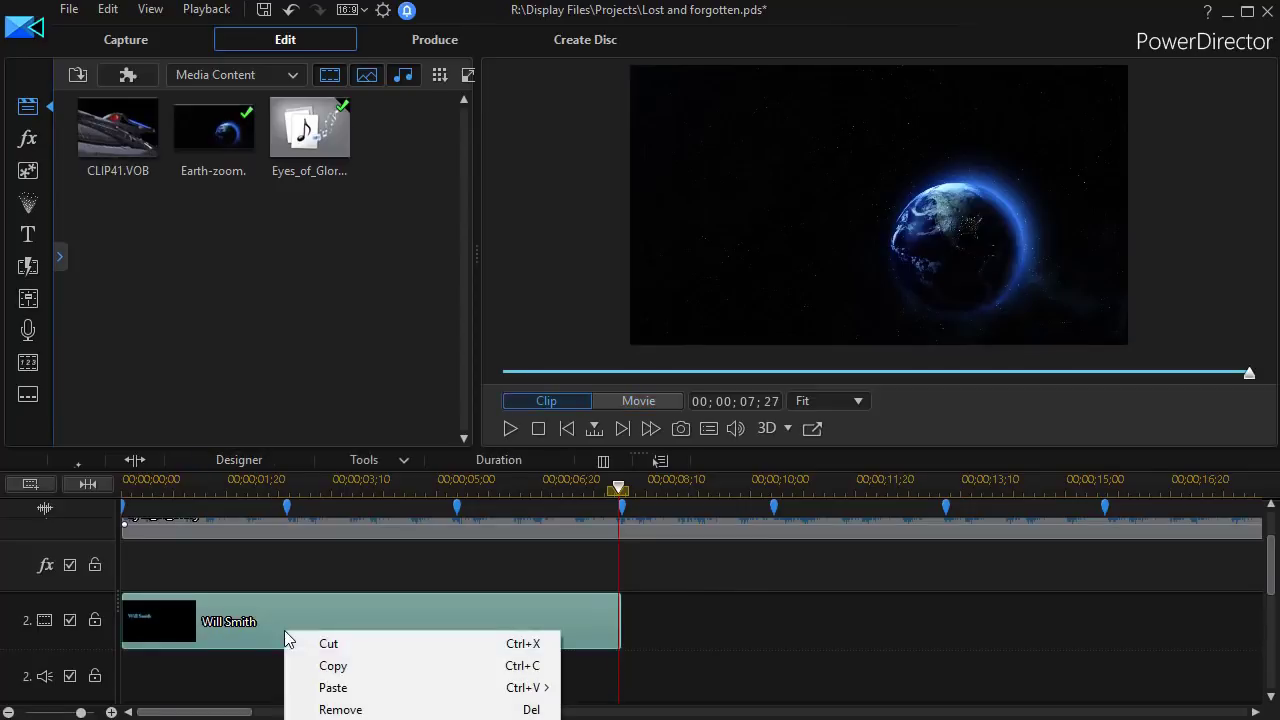
left_click(346, 665)
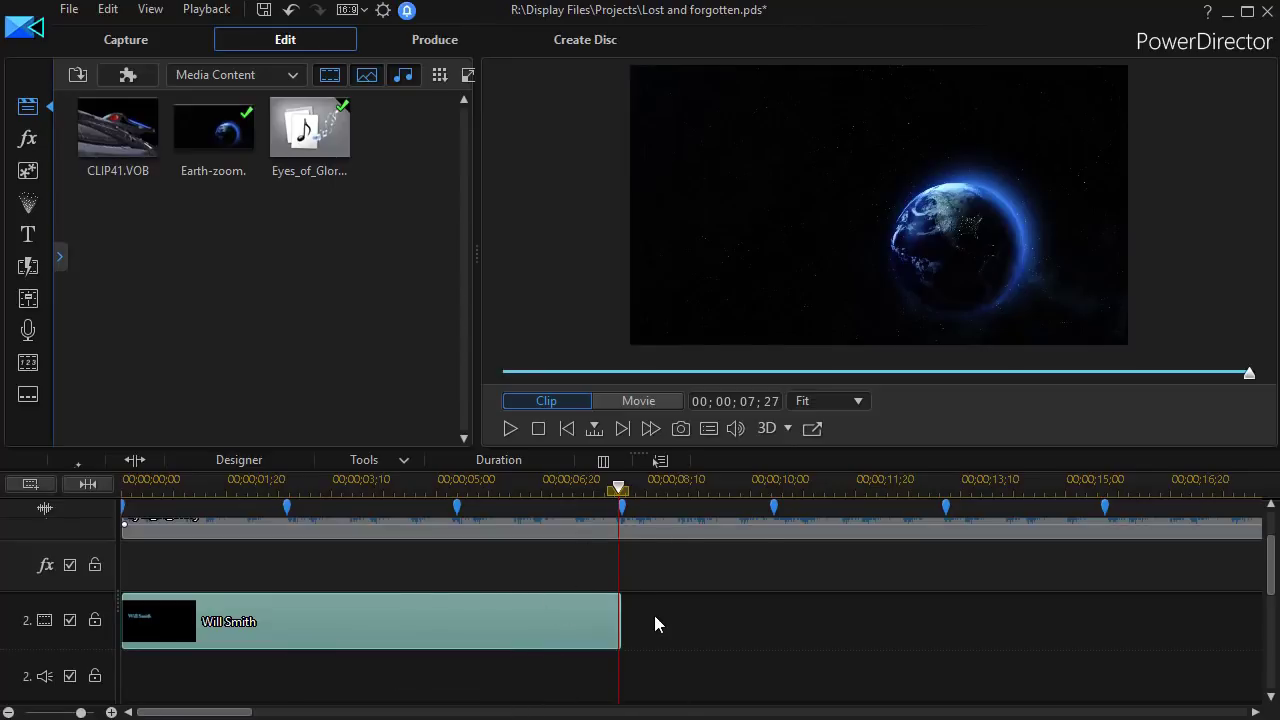
- Paste four copies of the title back to back after the original on track 2
key("Right")
key("Right")
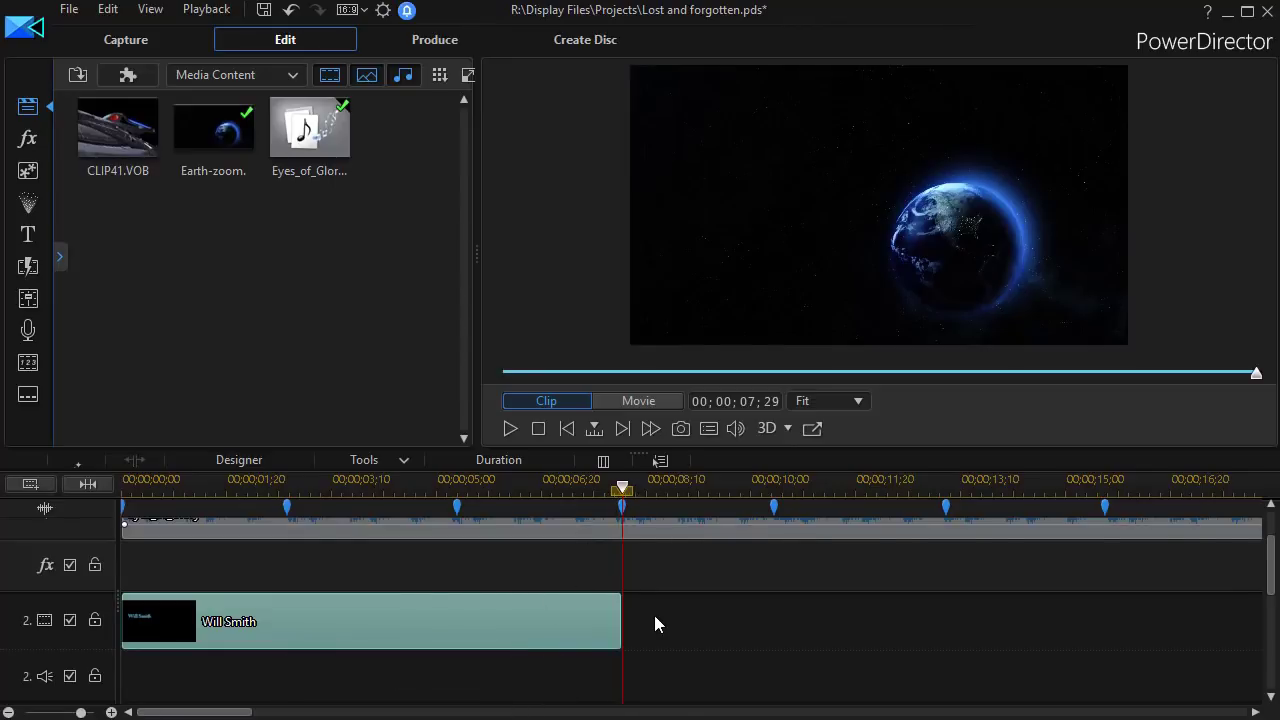
key("ctrl+v")
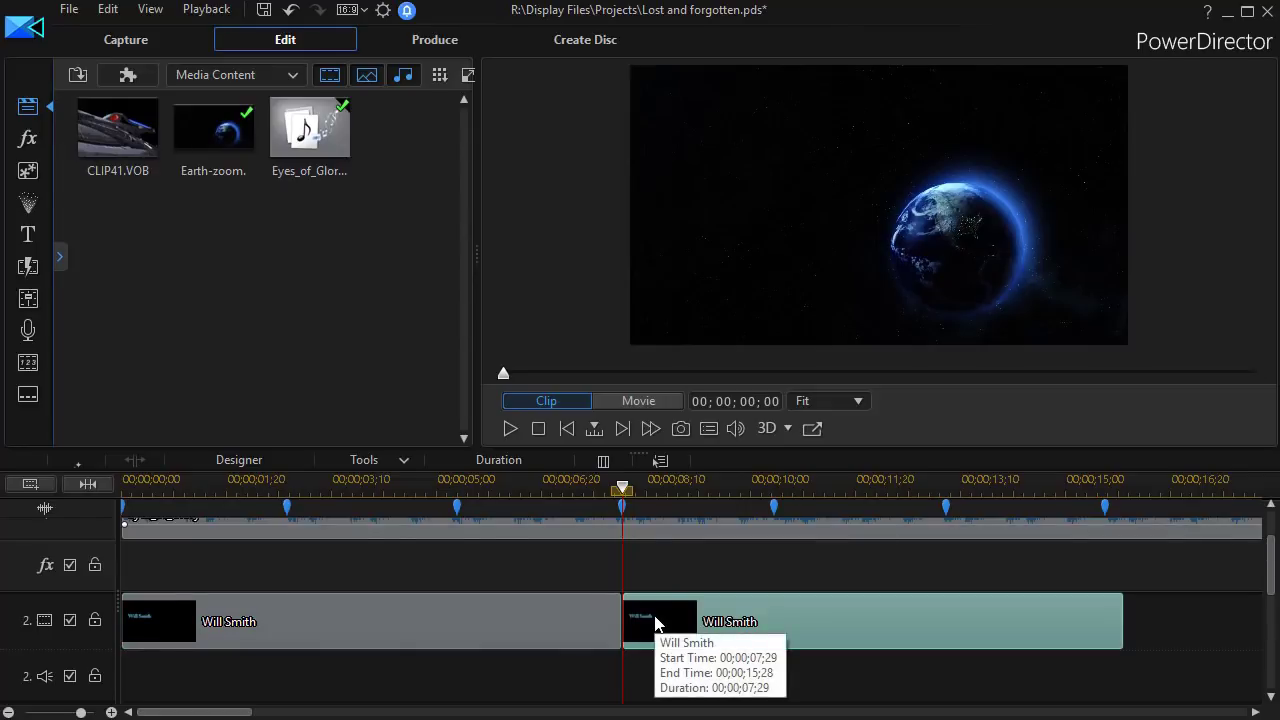
key("End")
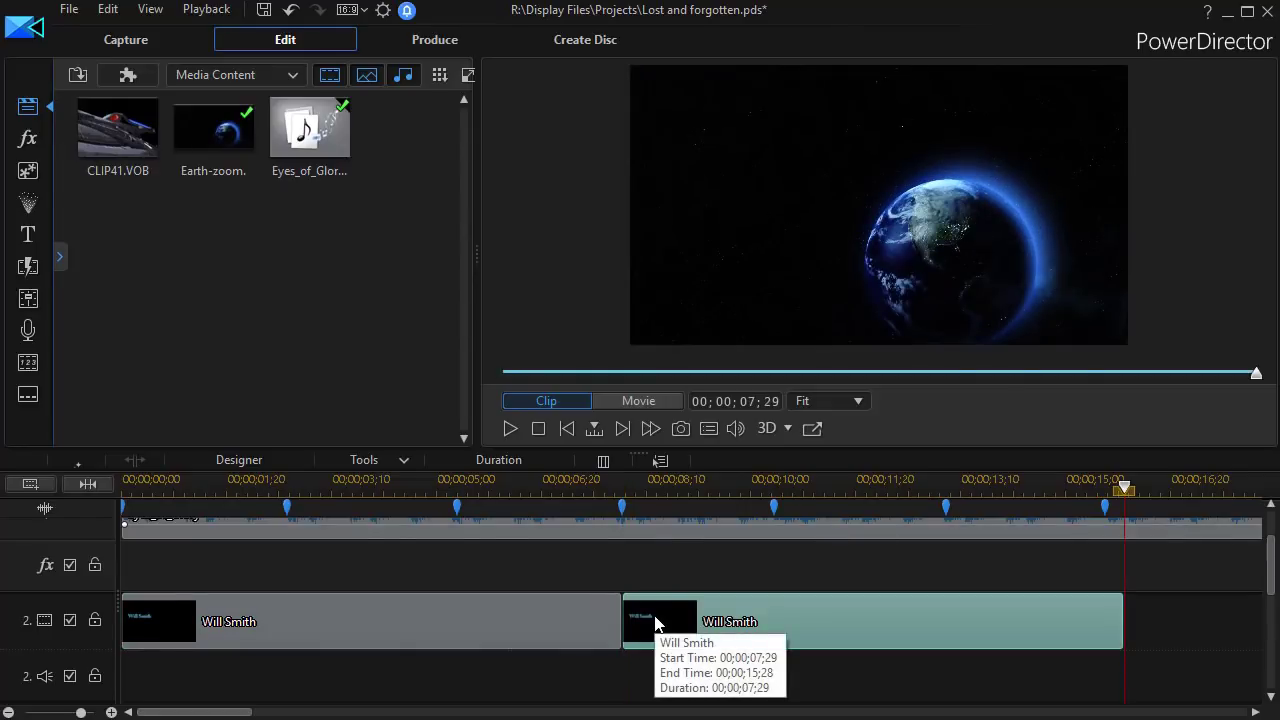
key("ctrl+v")
key("End")
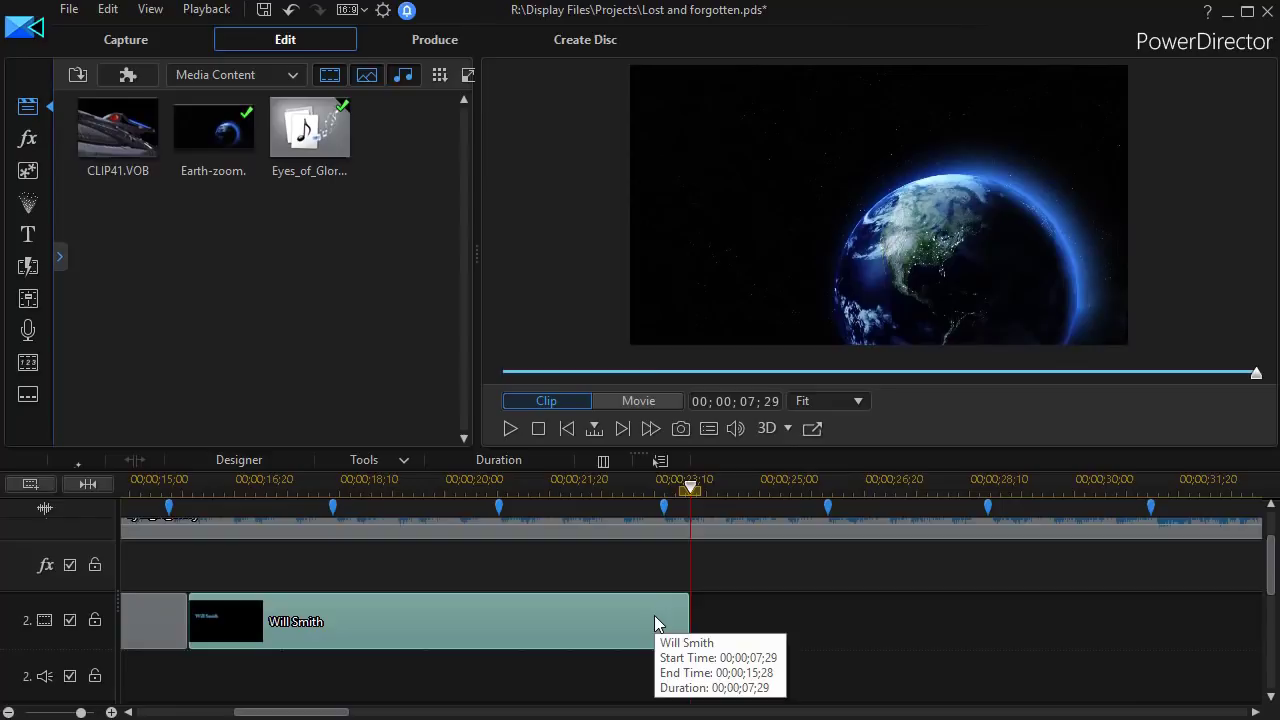
key("ctrl+v")
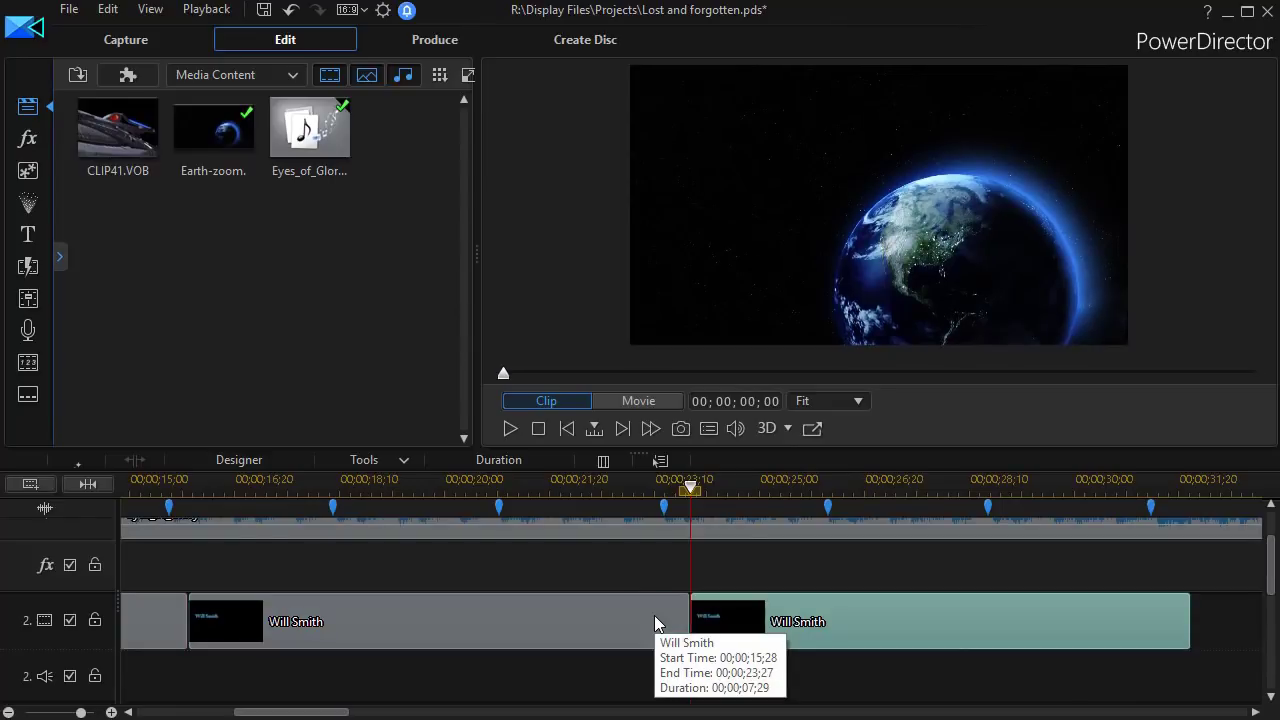
key("End")
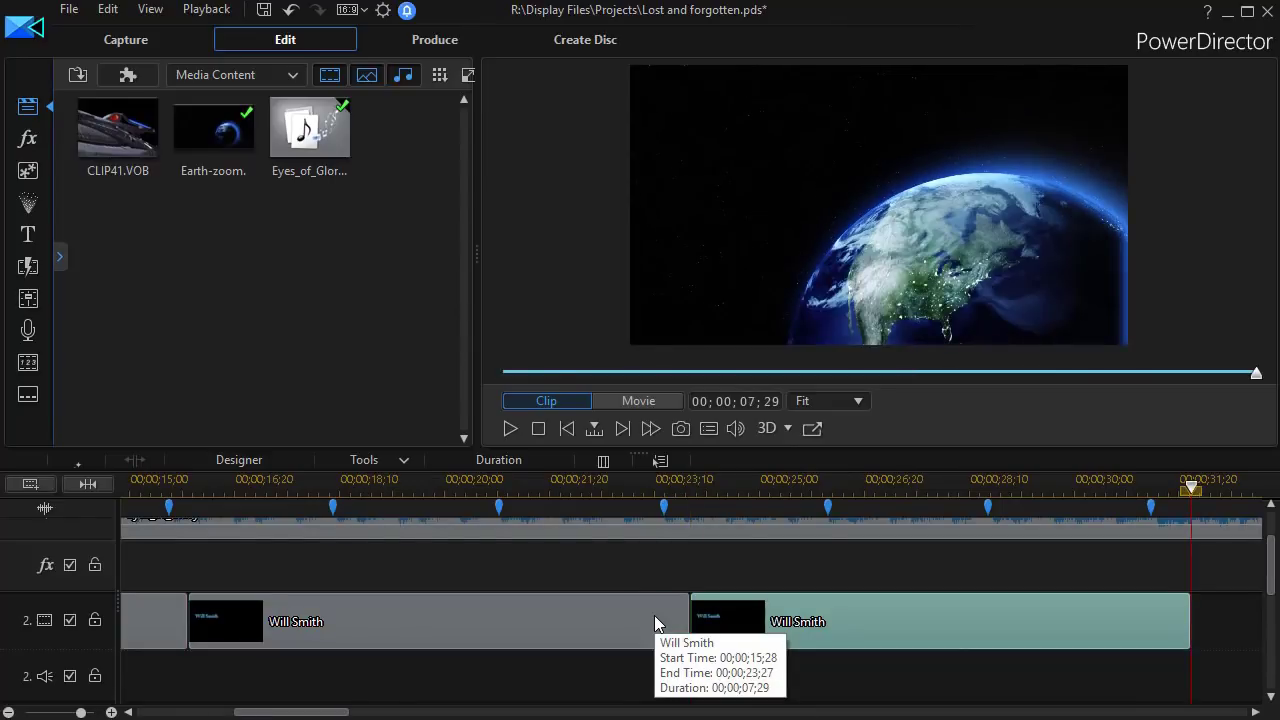
key("ctrl+v")
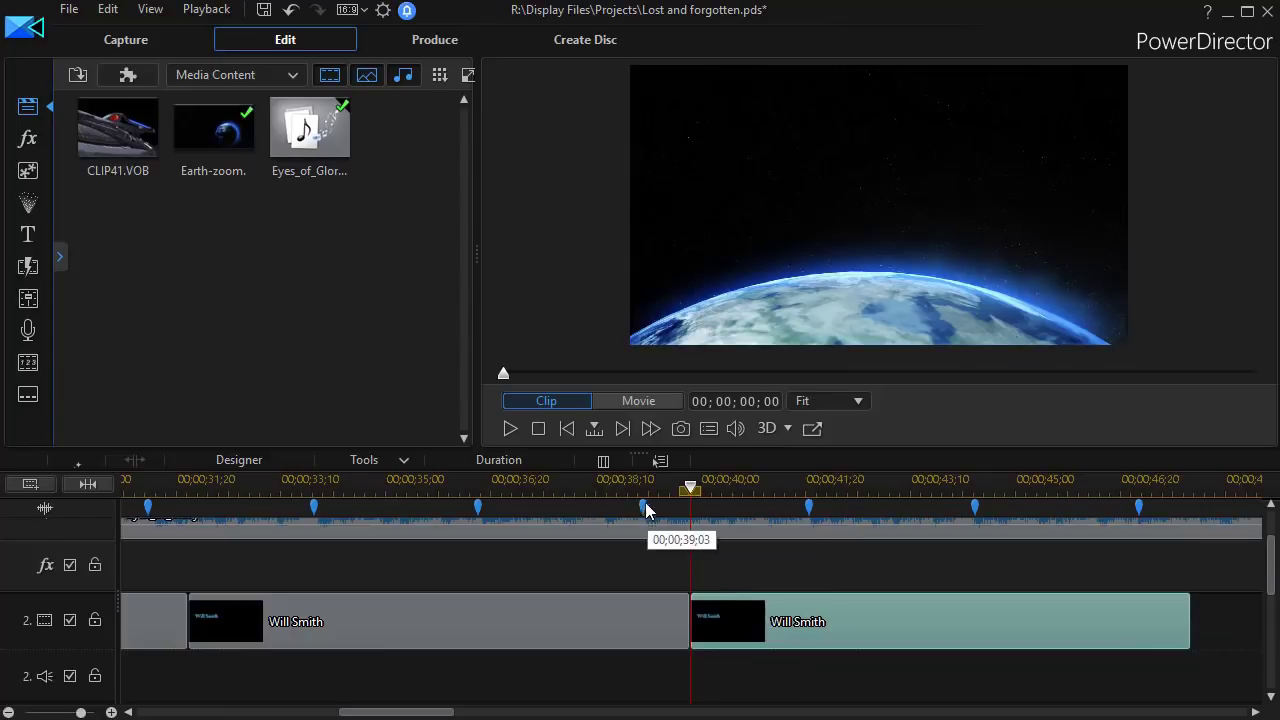
left_click_drag(427, 712, 224, 715)
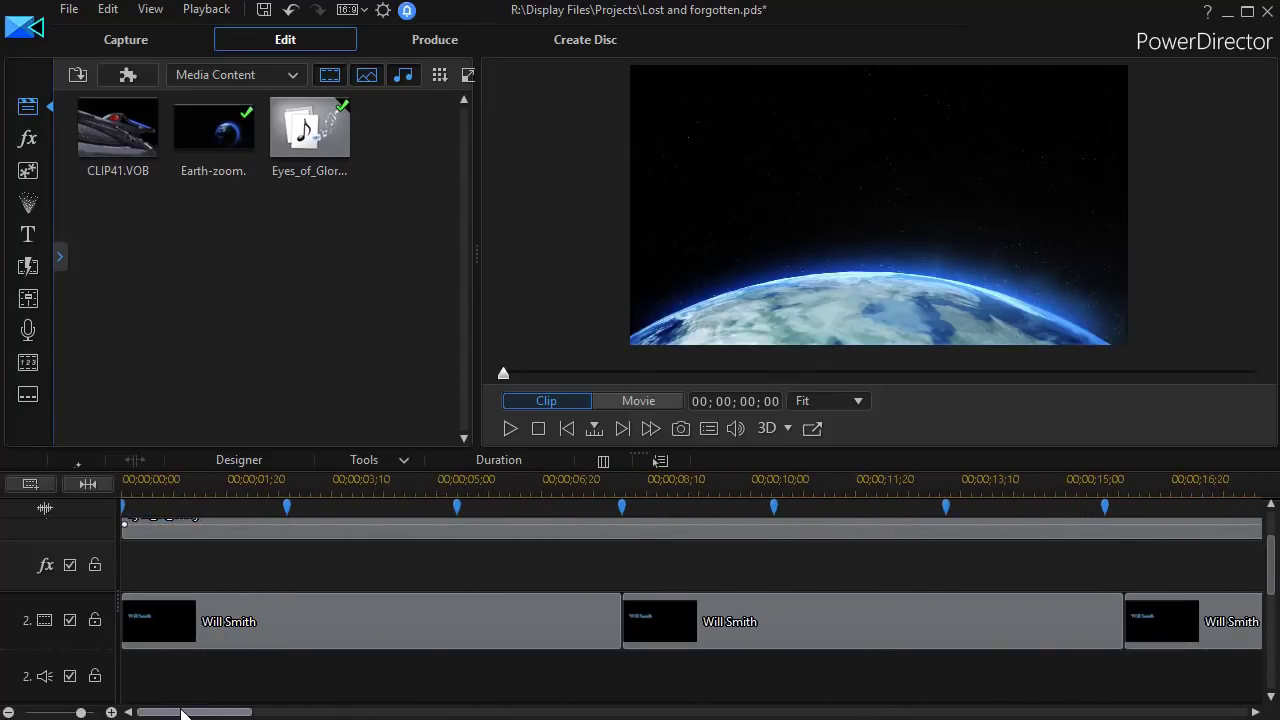
mouse_move(224, 710)
left_mouse_down()
mouse_move(271, 709)
mouse_move(244, 709)
left_mouse_up()
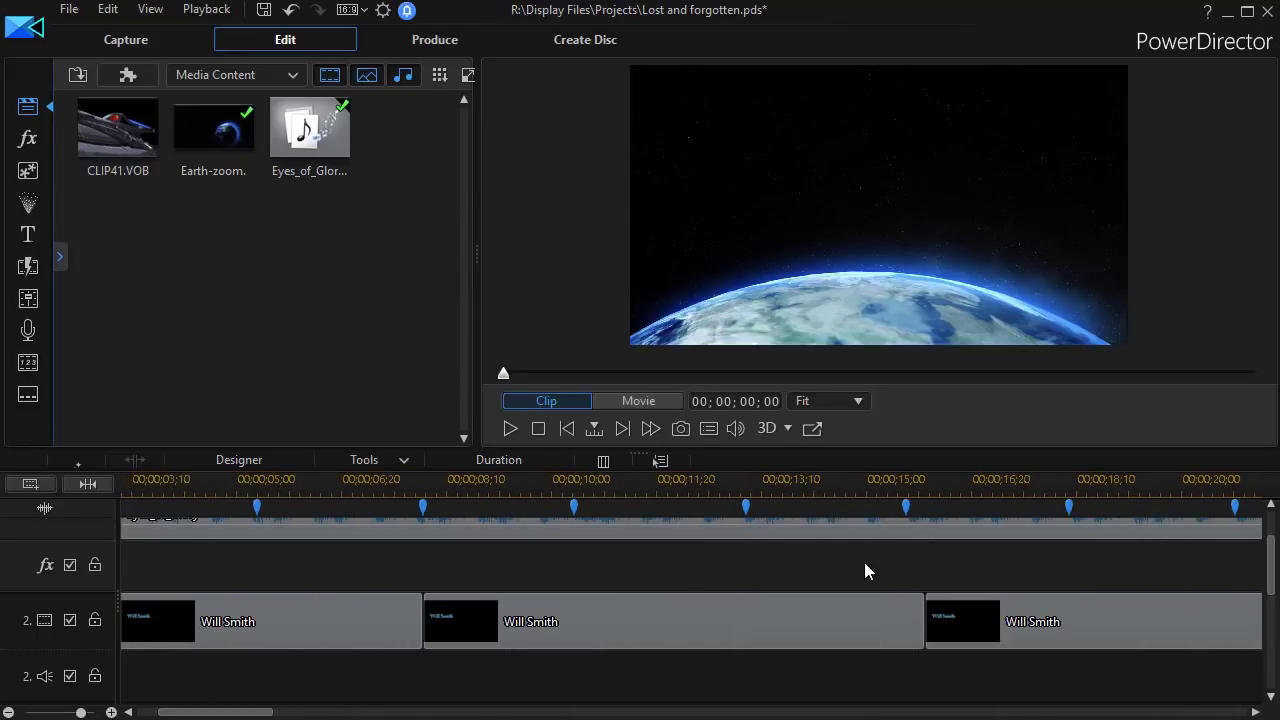
- Trim the second title copy with Trim Only so it ends on the 00;00;15;19 beat
left_click(887, 621)
left_click_drag(921, 621, 908, 624)
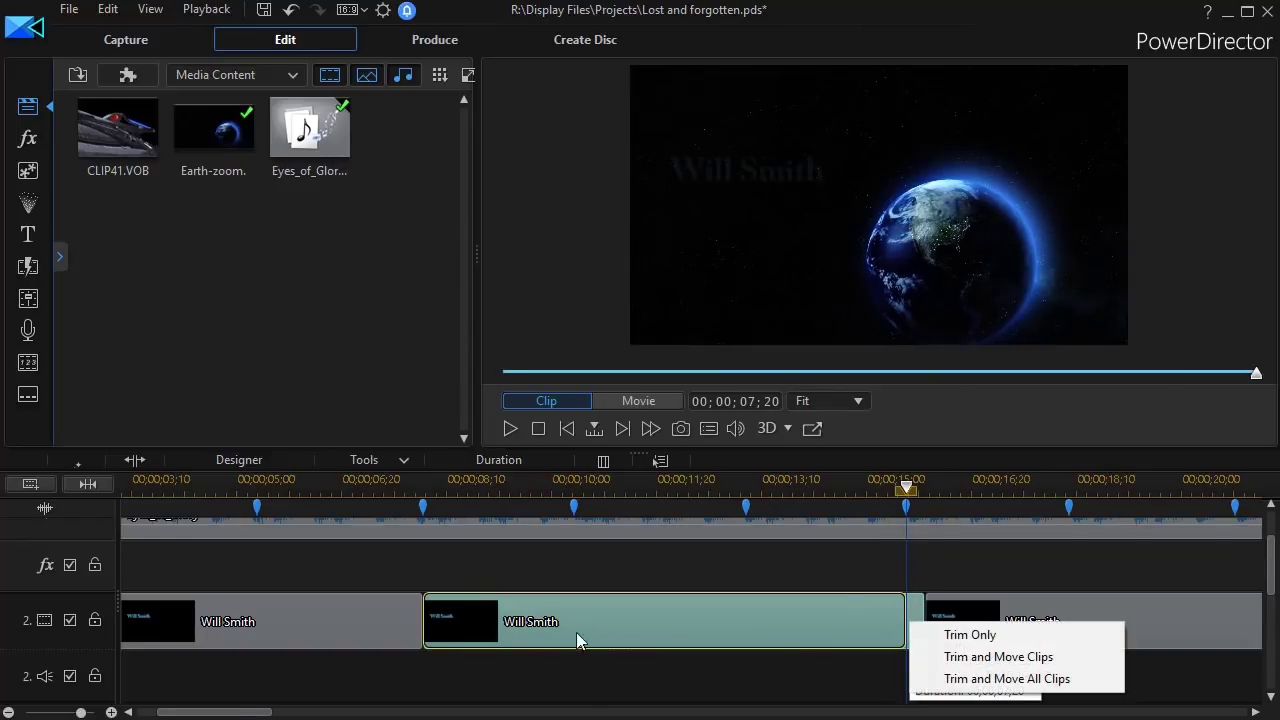
left_click(975, 636)
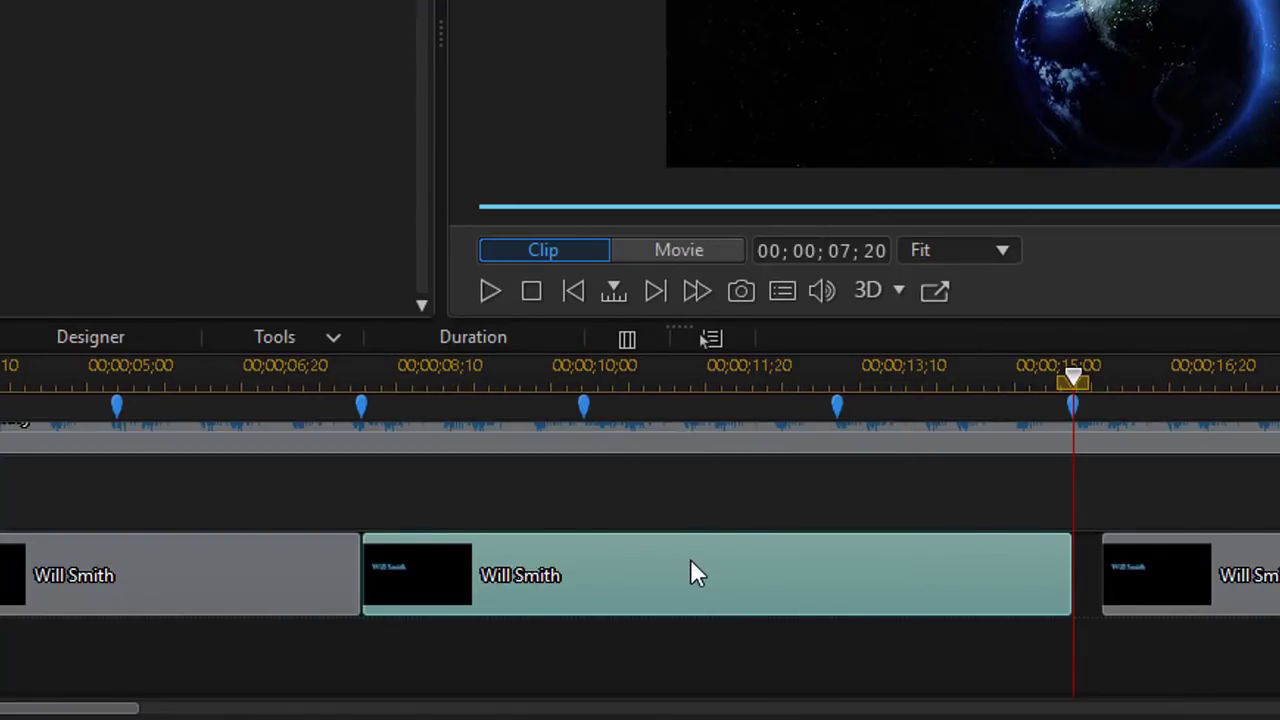
- In movie time, drag the second title's entrance end and exit start onto the beat markers
double_click(690, 560)
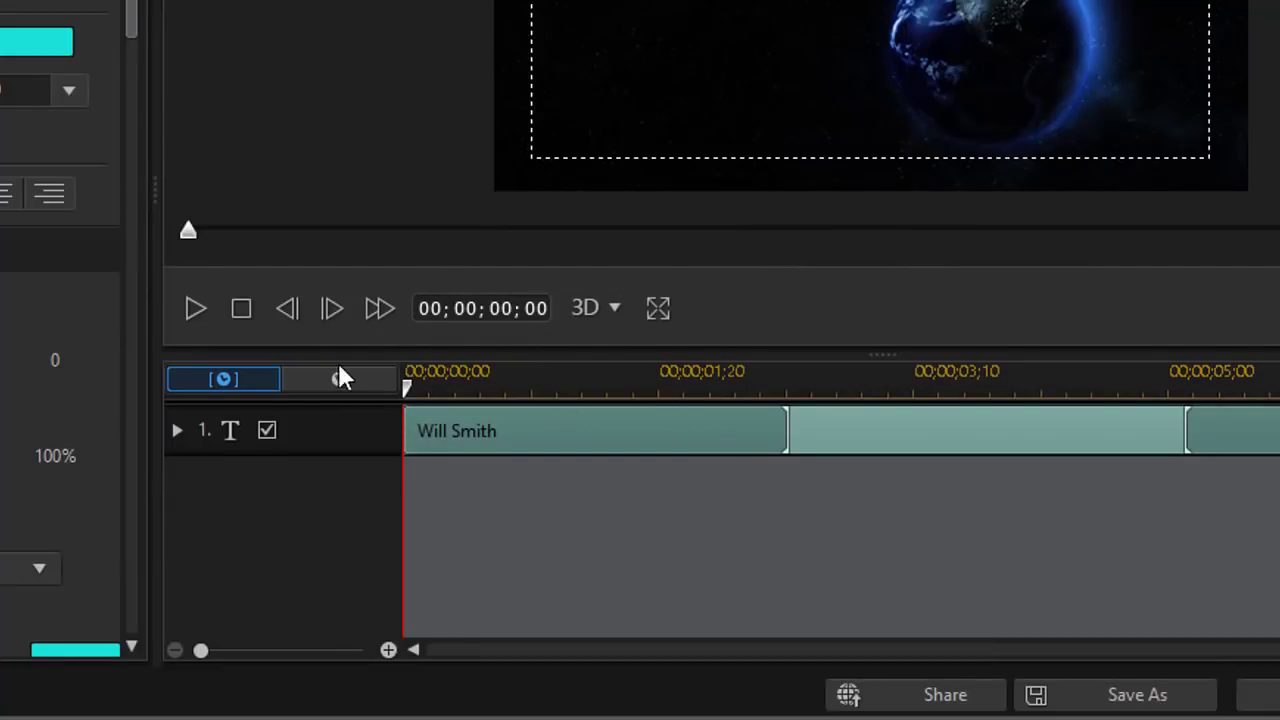
left_click(359, 380)
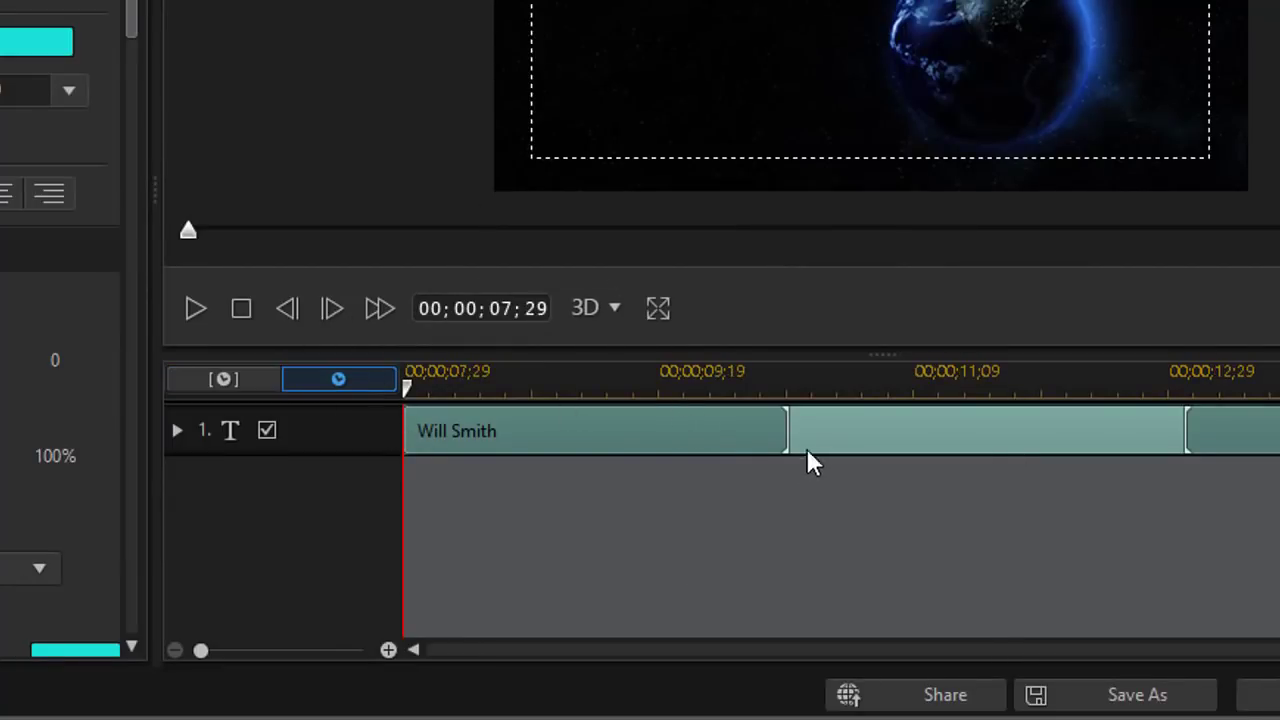
mouse_move(787, 429)
left_mouse_down()
mouse_move(811, 434)
mouse_move(785, 449)
left_mouse_up()
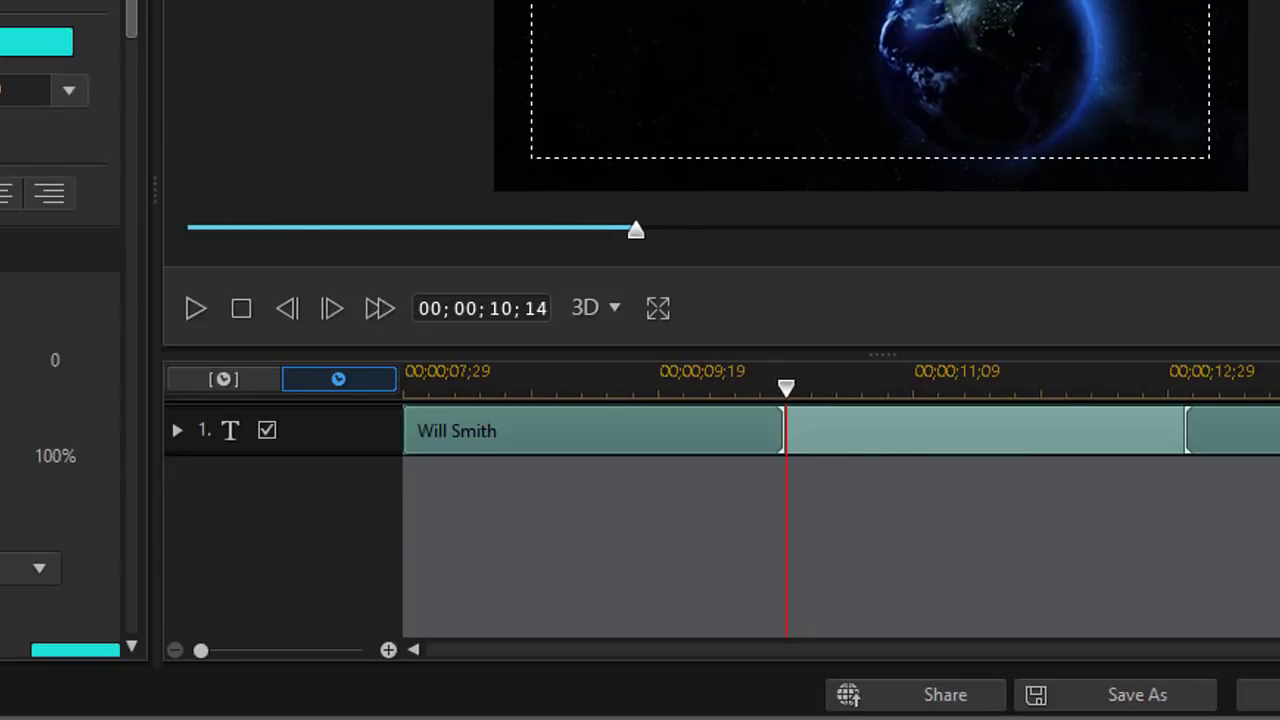
left_click_drag(787, 431, 770, 429)
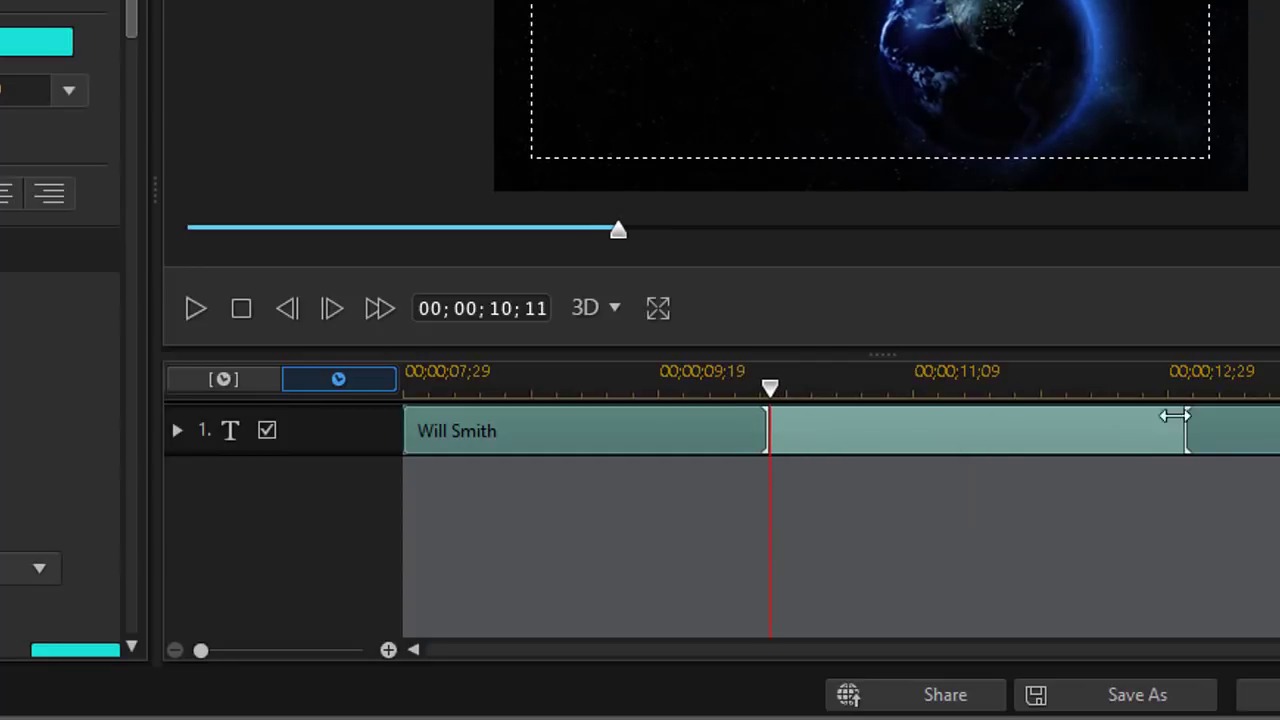
mouse_move(1184, 417)
left_mouse_down()
mouse_move(1166, 420)
mouse_move(1187, 431)
left_mouse_up()
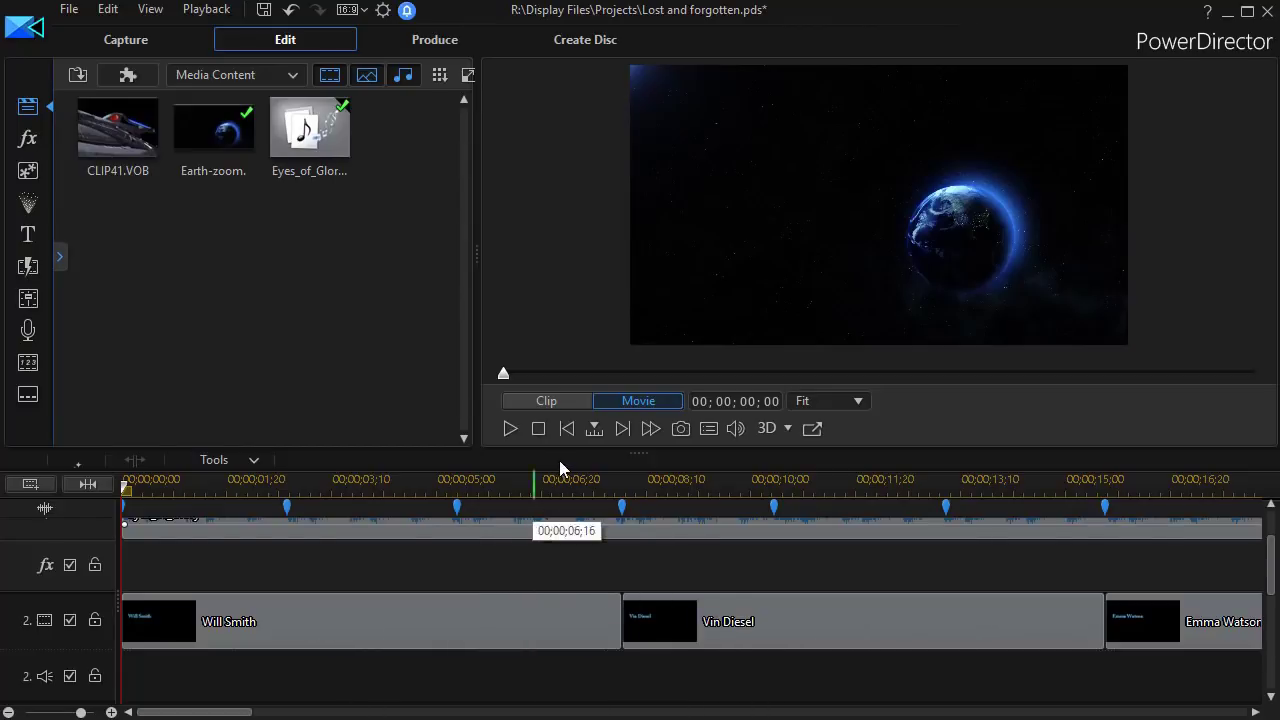
left_click(510, 430)
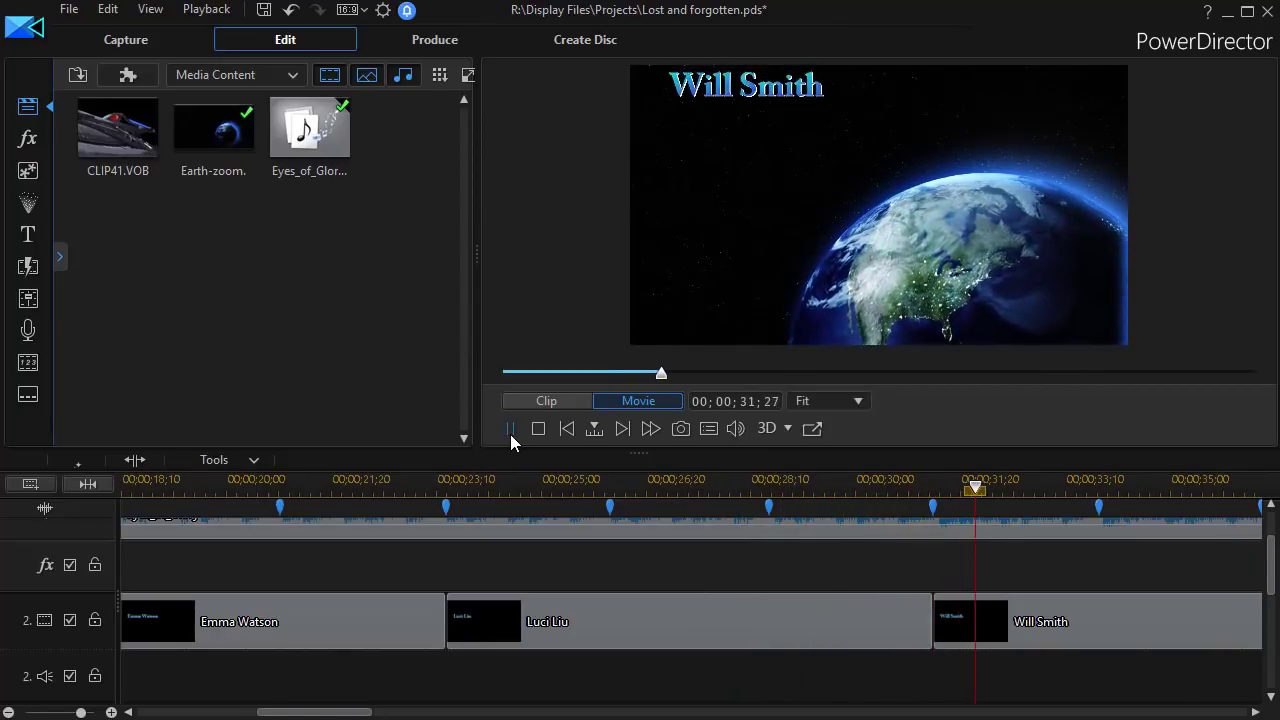
left_click(510, 432)
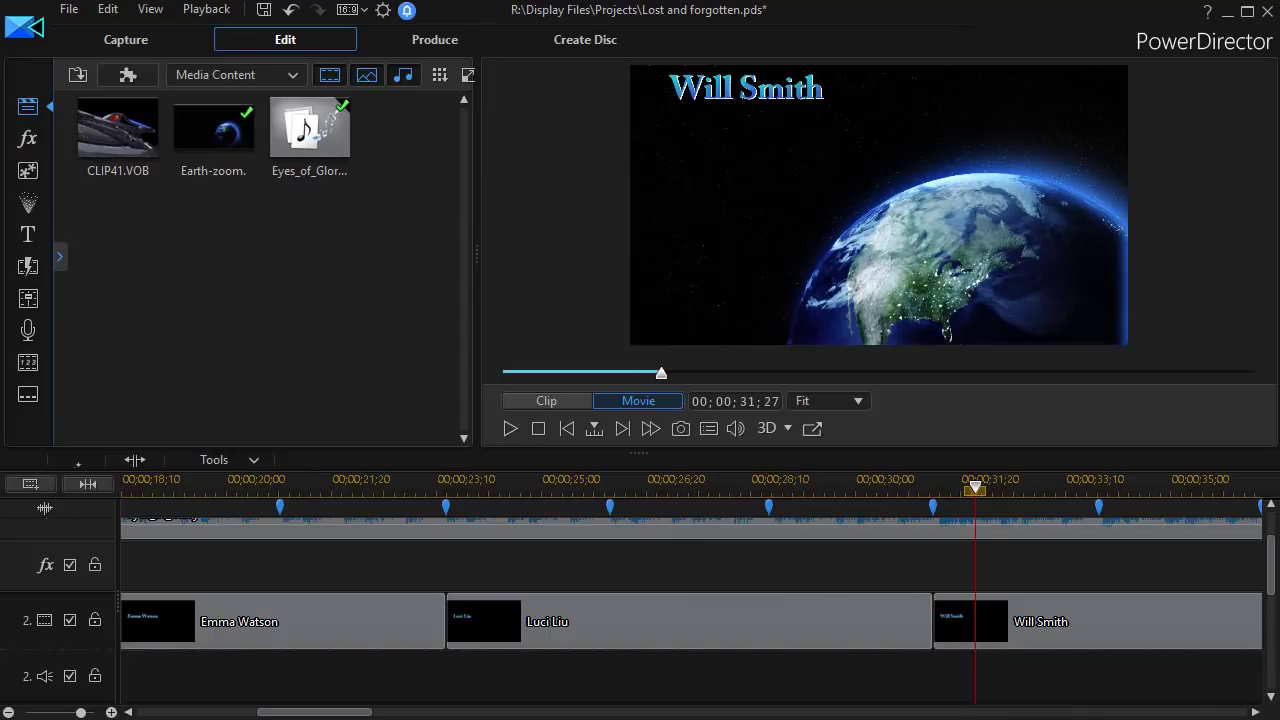